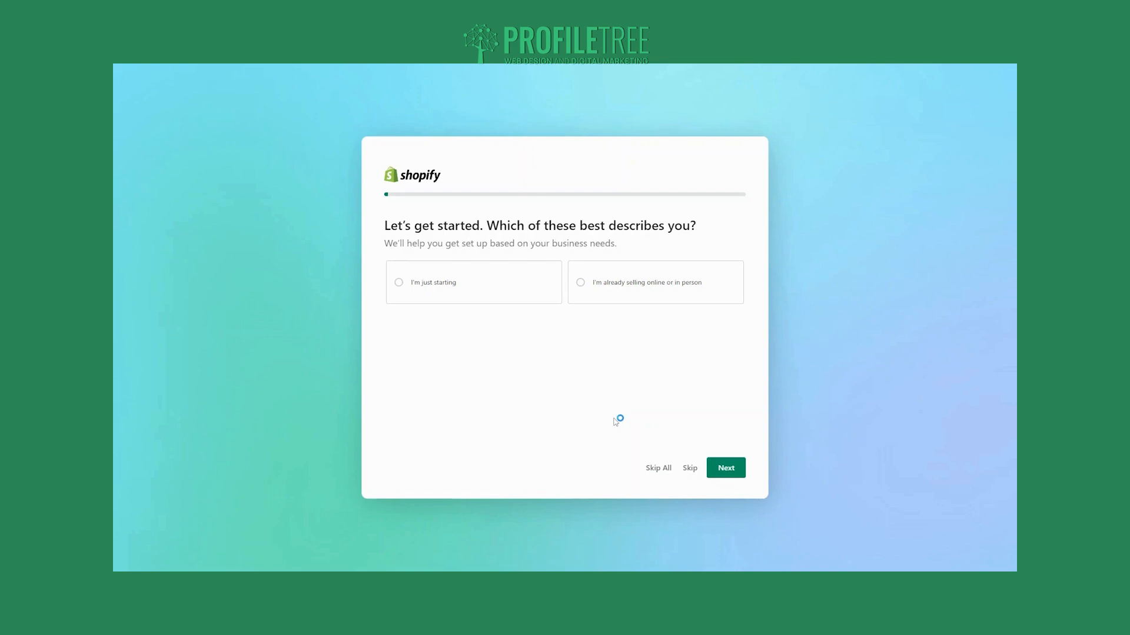
Complete the store onboarding as just starting, with an online store and products bought or made personally, and continue with the existing account
left_click(486, 296)
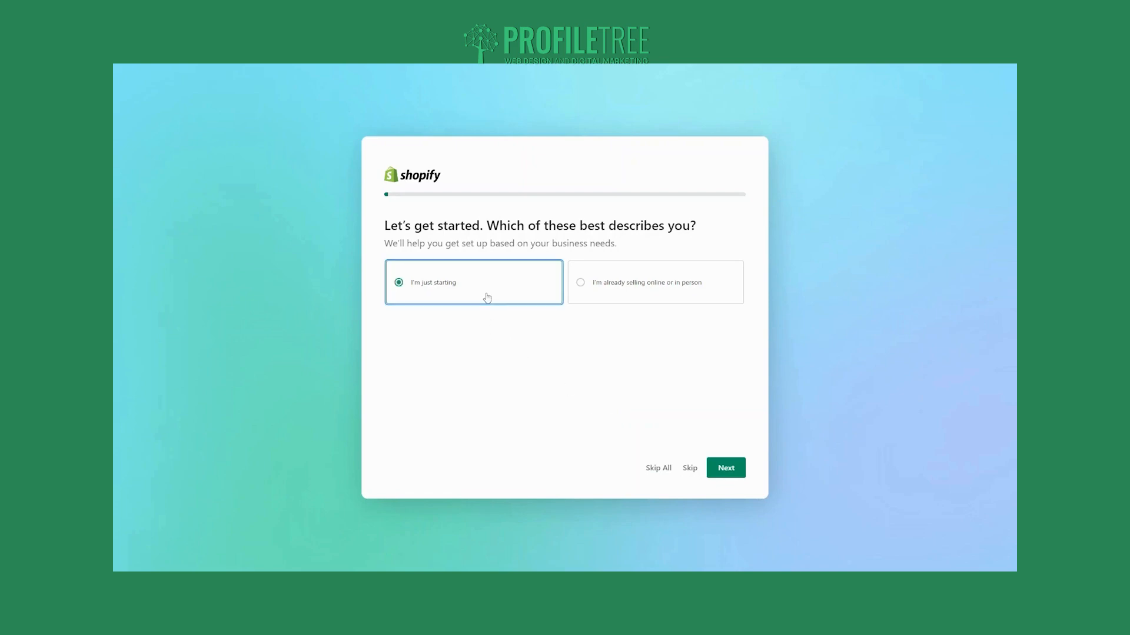
left_click(727, 469)
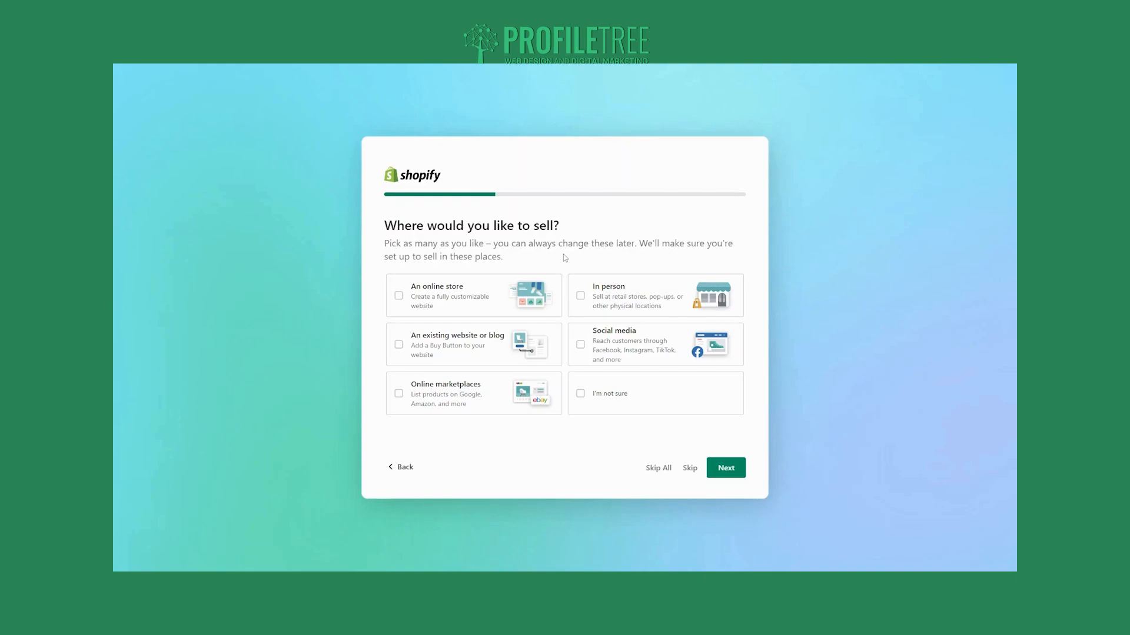
left_click(477, 303)
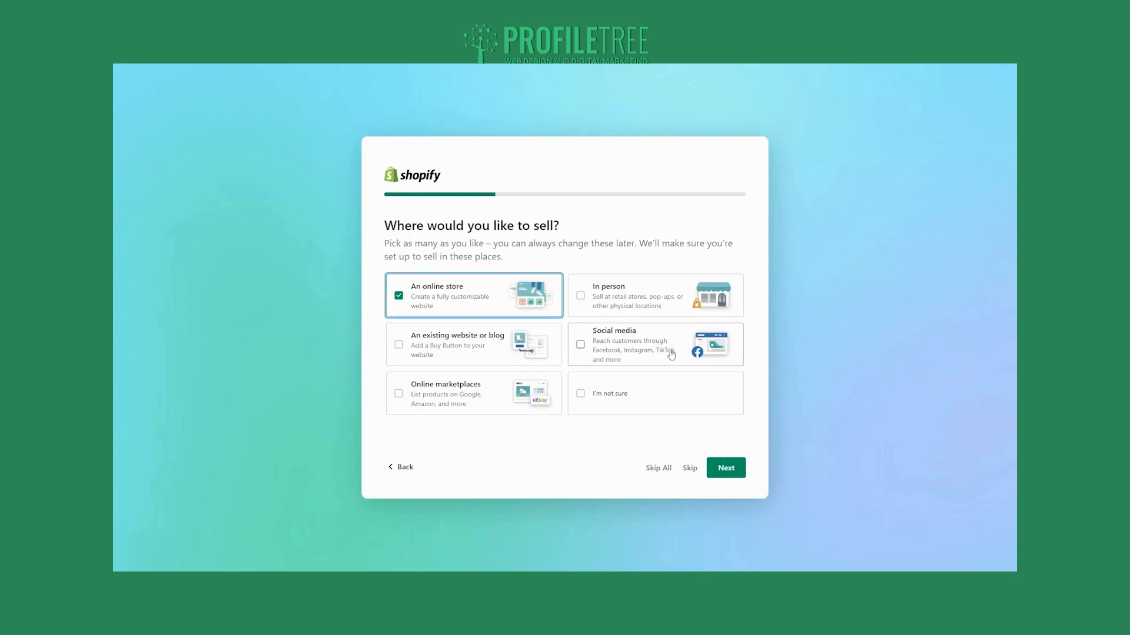
left_click(729, 468)
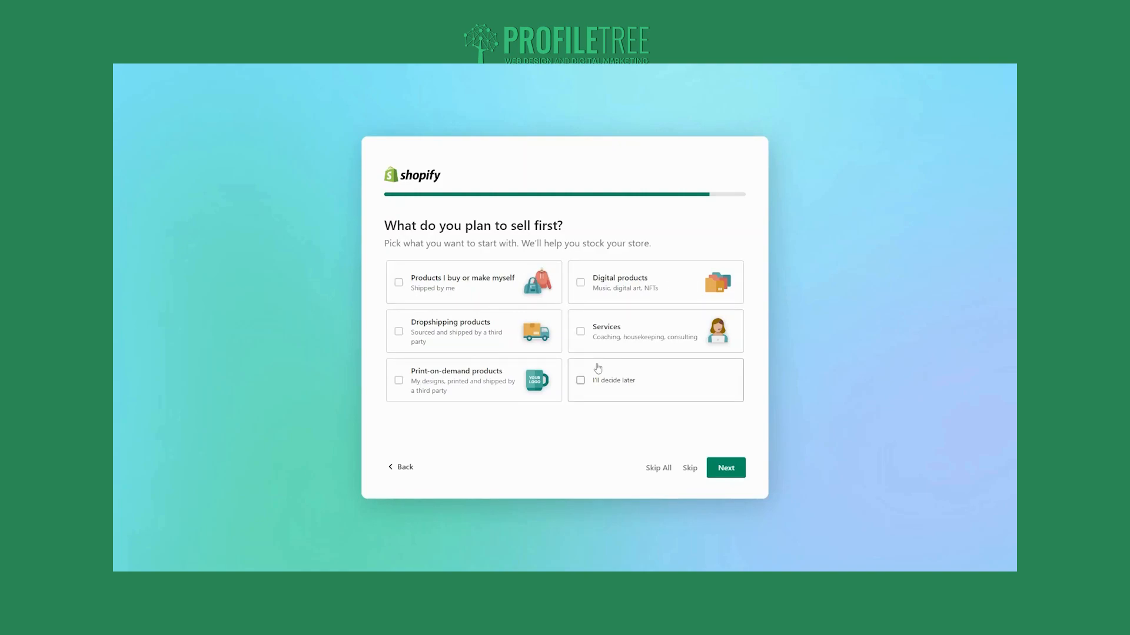
left_click(474, 296)
left_click(727, 469)
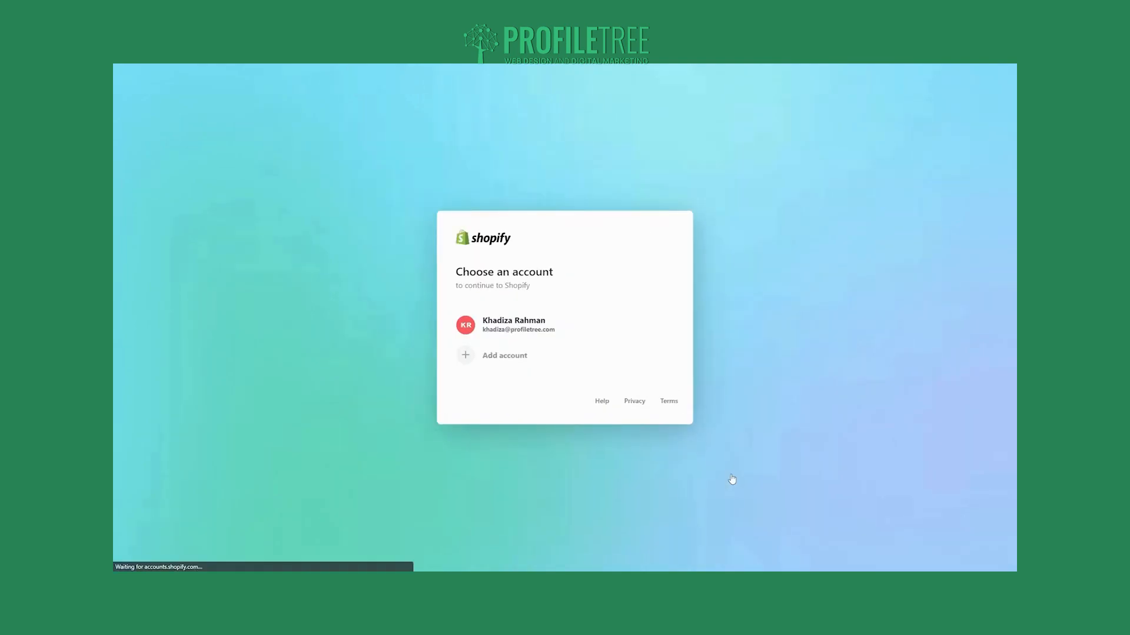
left_click(568, 329)
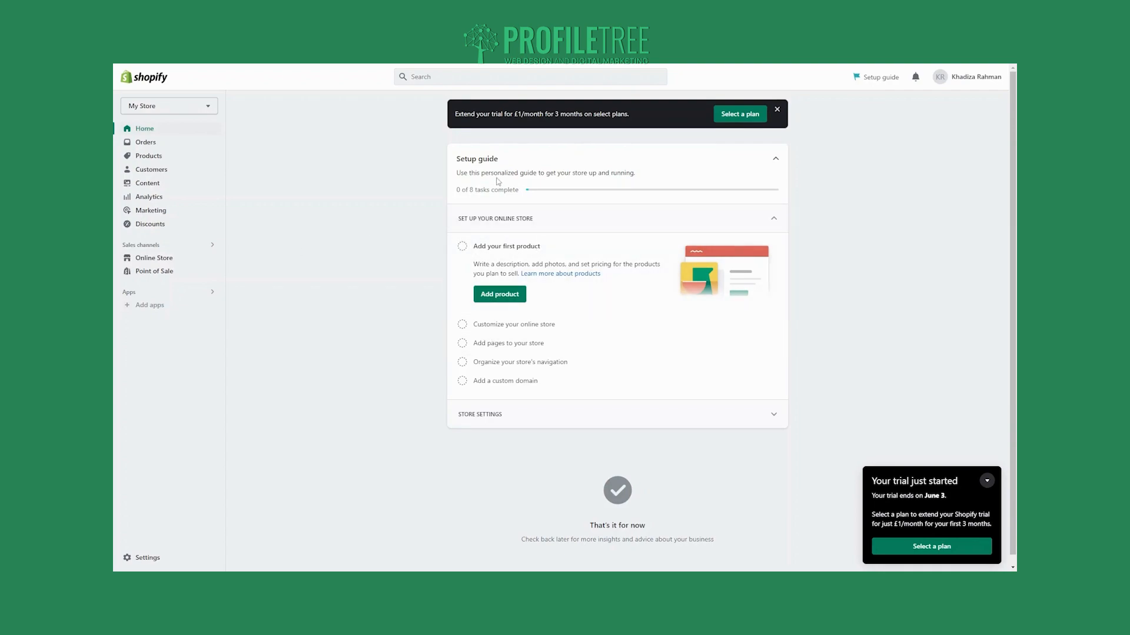
Collapse the trial notice and start a new product titled "White Sneakers"
left_click(988, 482)
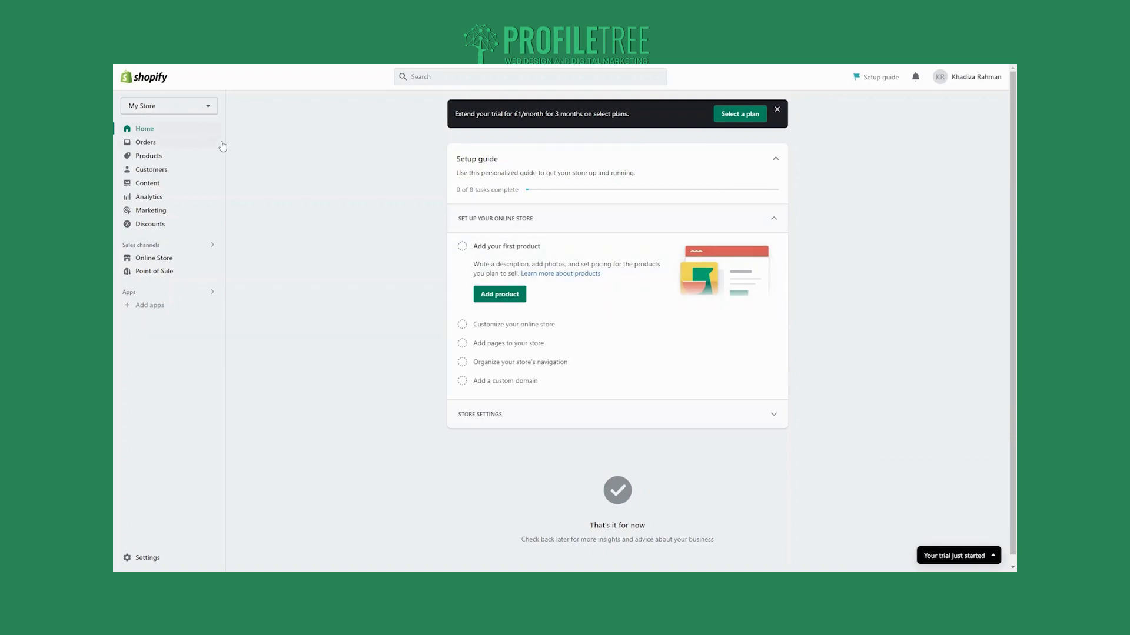
left_click(178, 156)
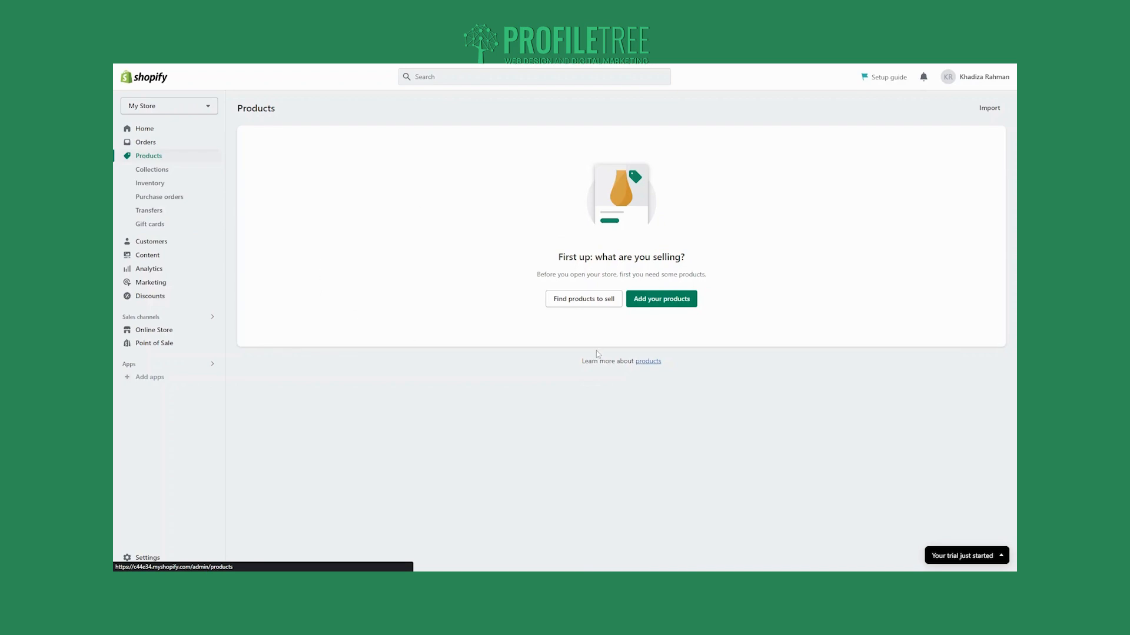
left_click(653, 299)
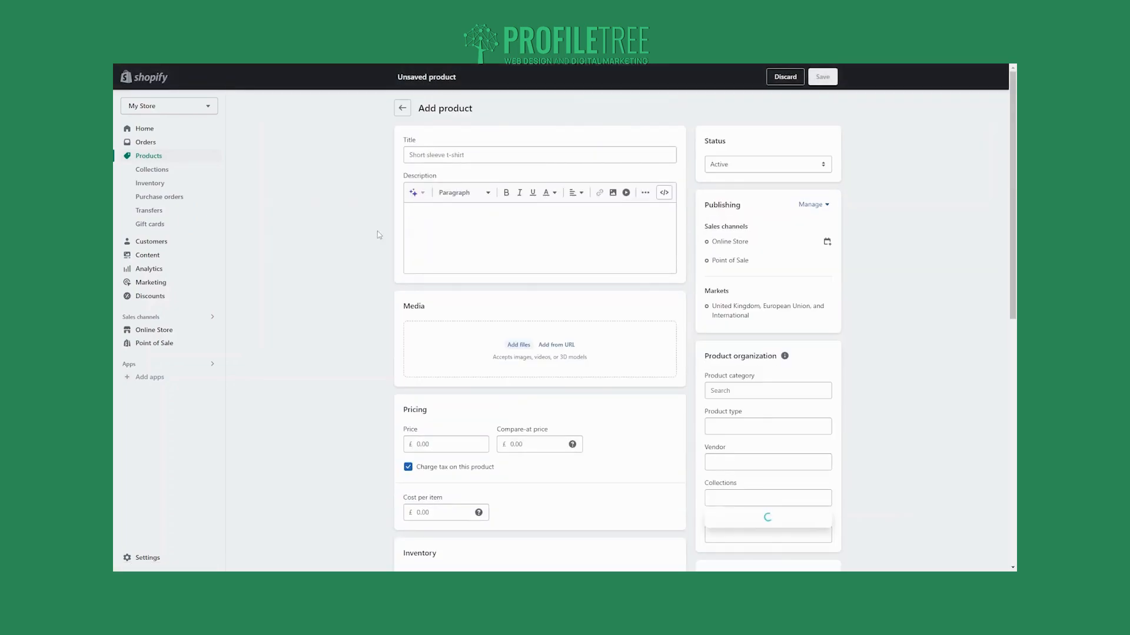
left_click(437, 159)
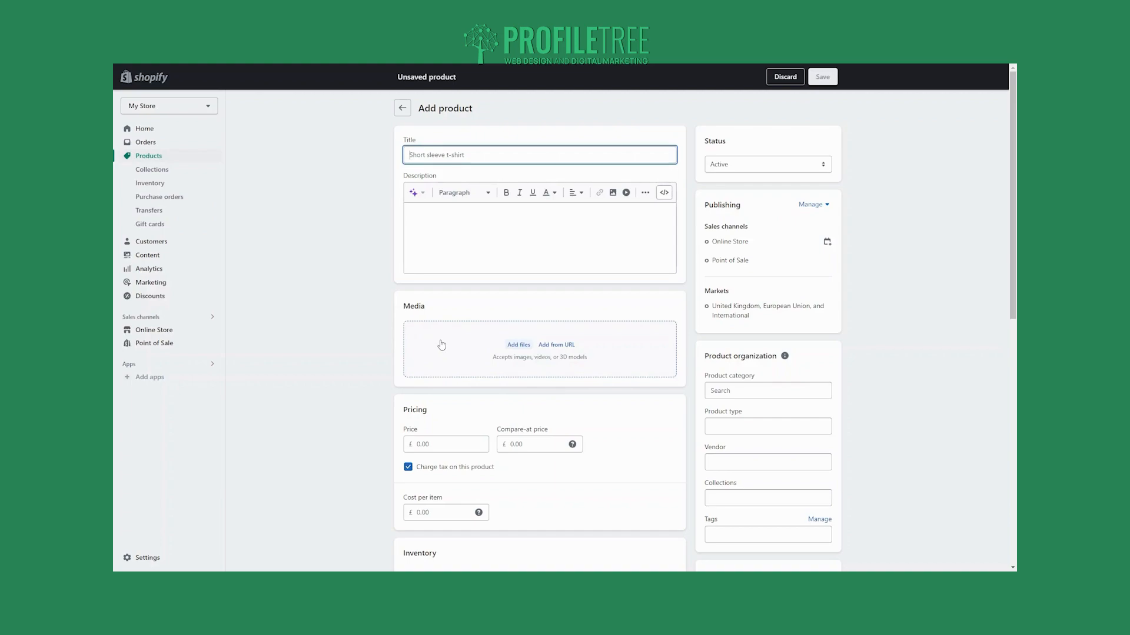
scroll(449, 415, "down", 3)
scroll(449, 415, "up", 3)
type("White Sneaker")
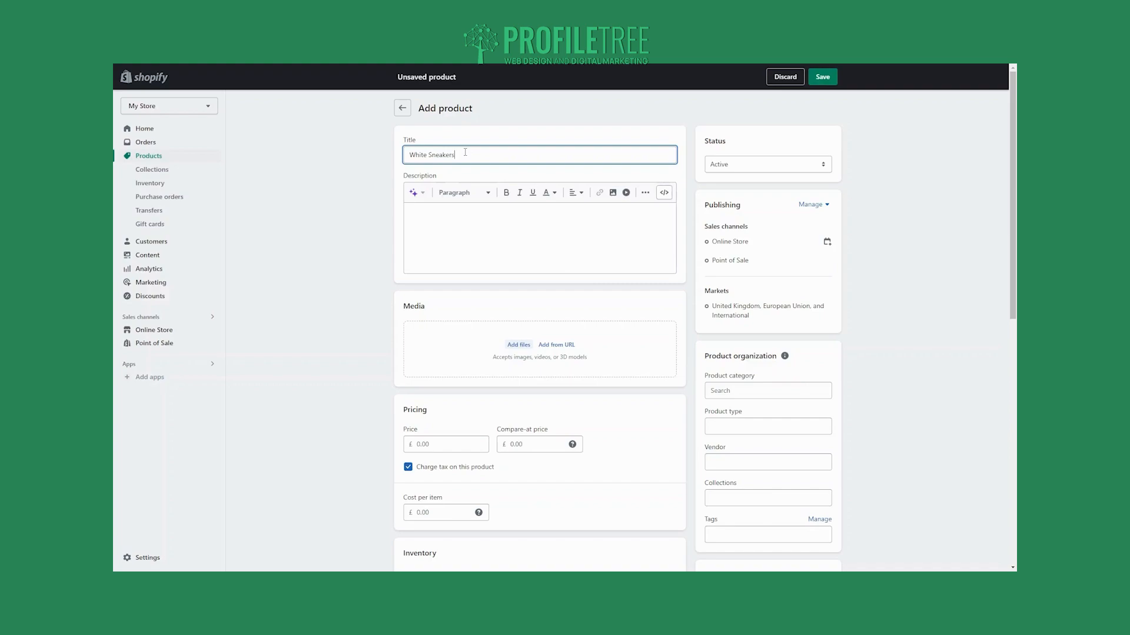
Upload the sneaker photo from the Downloads folder as the product's media
left_click(522, 347)
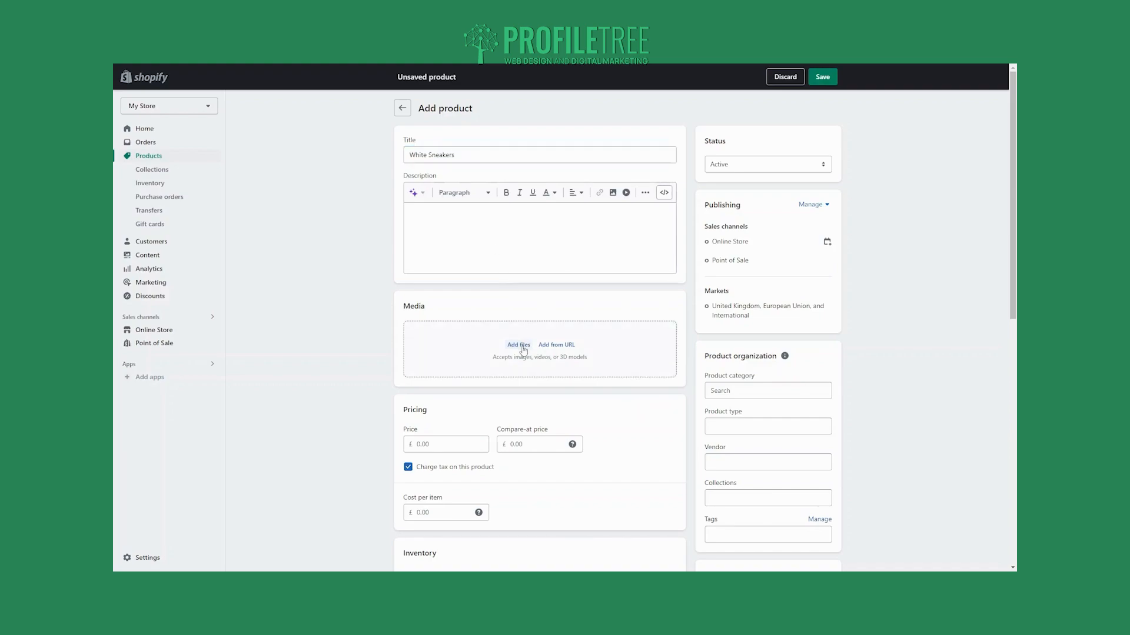
scroll(442, 238, "down", 2)
scroll(442, 238, "down", 5)
left_click(425, 165)
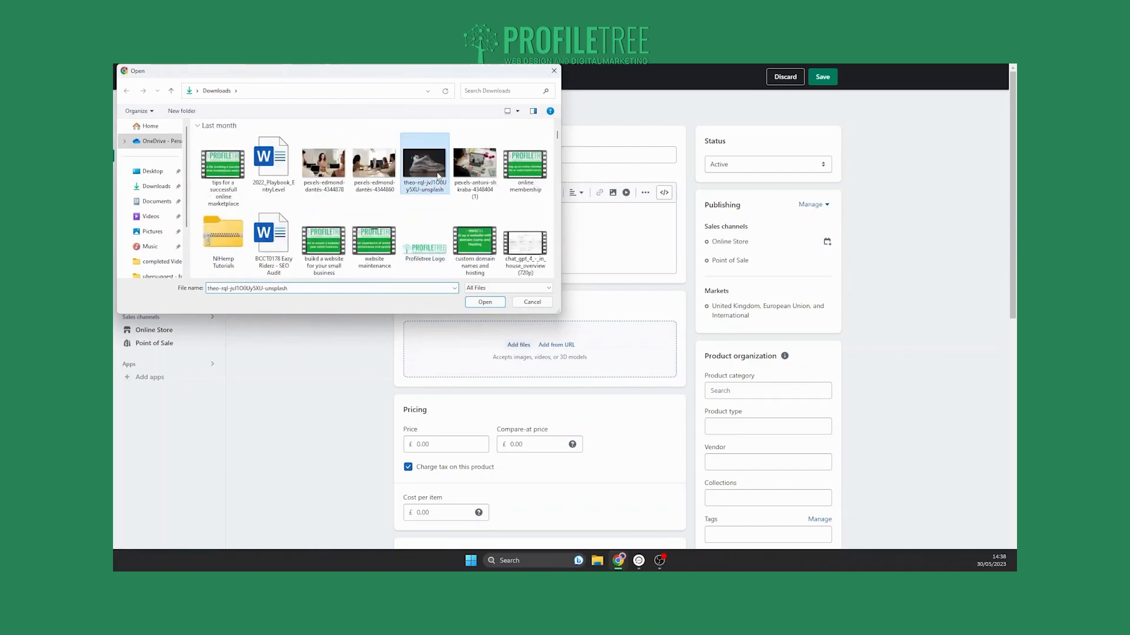
left_click(485, 302)
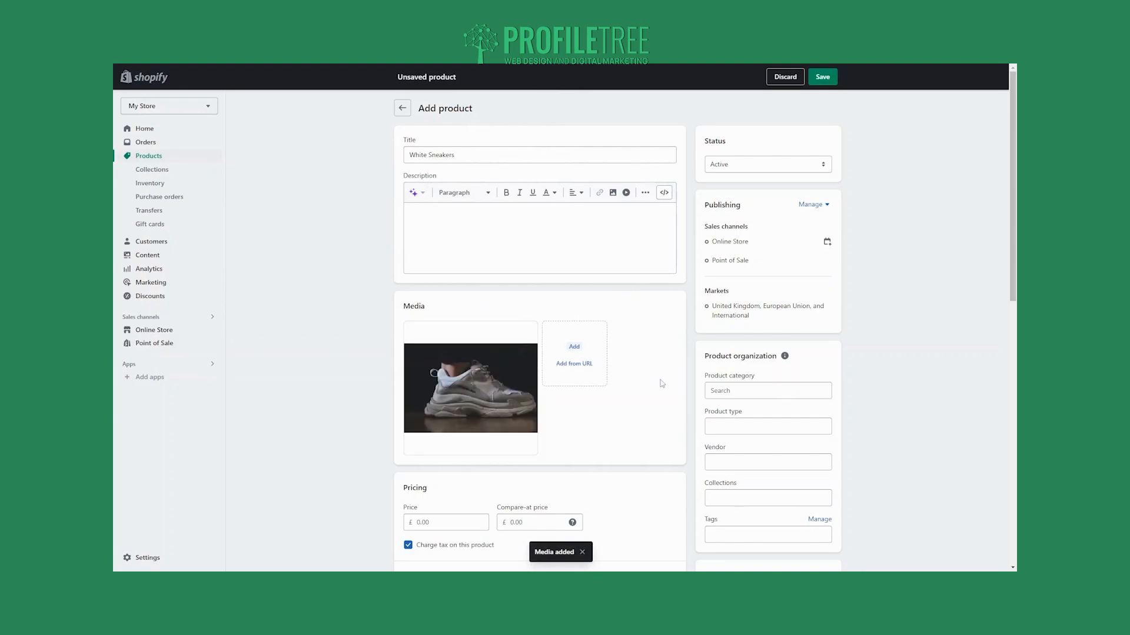
Generate and keep an Expert-tone product description from the keywords "white sneakers, mens, comfy, on trend"
scroll(532, 371, "down", 1)
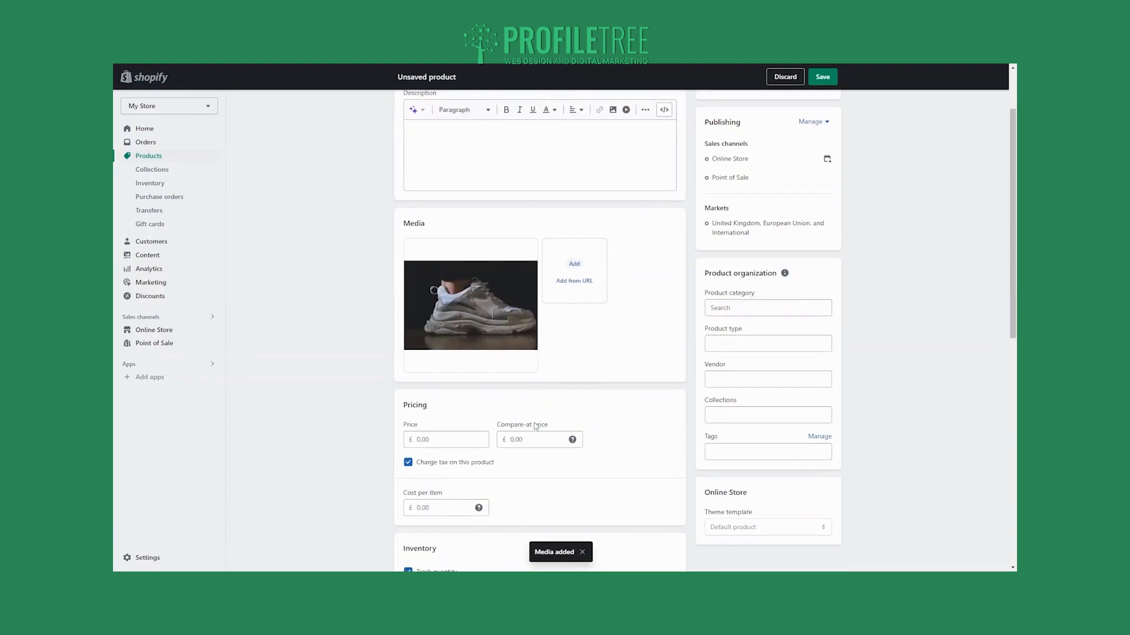
scroll(512, 385, "up", 1)
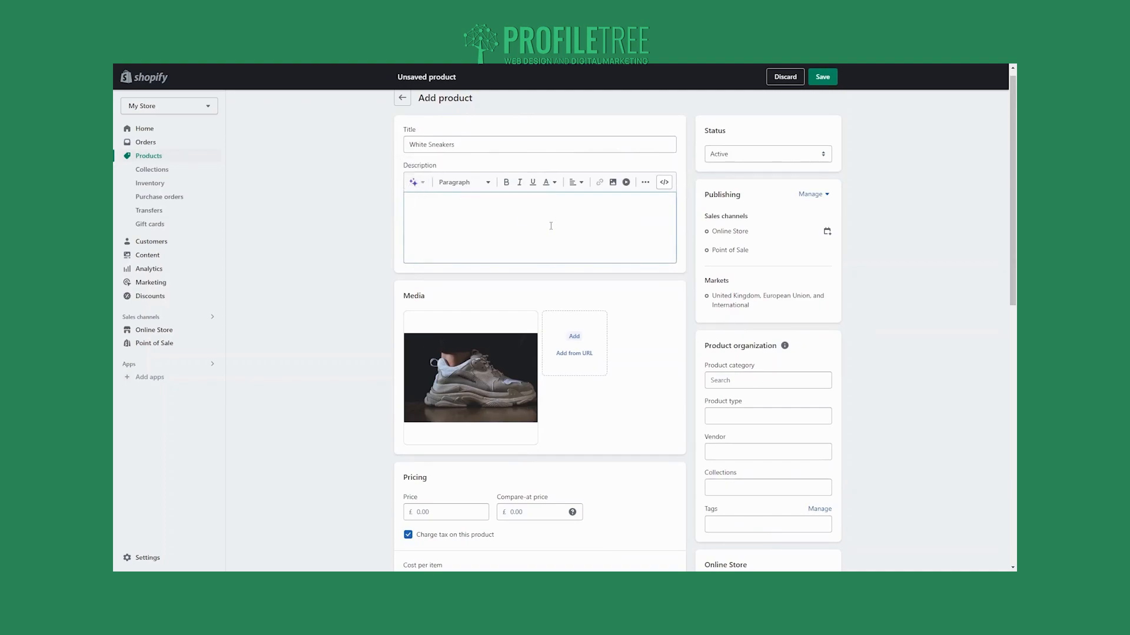
left_click(414, 182)
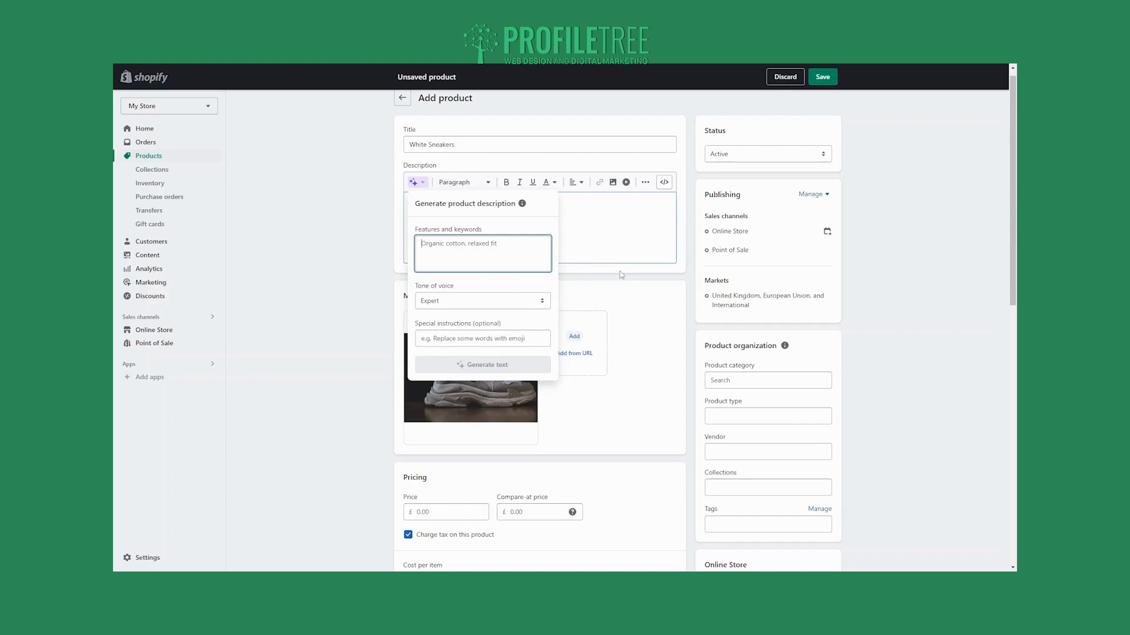
type("white sneakers")
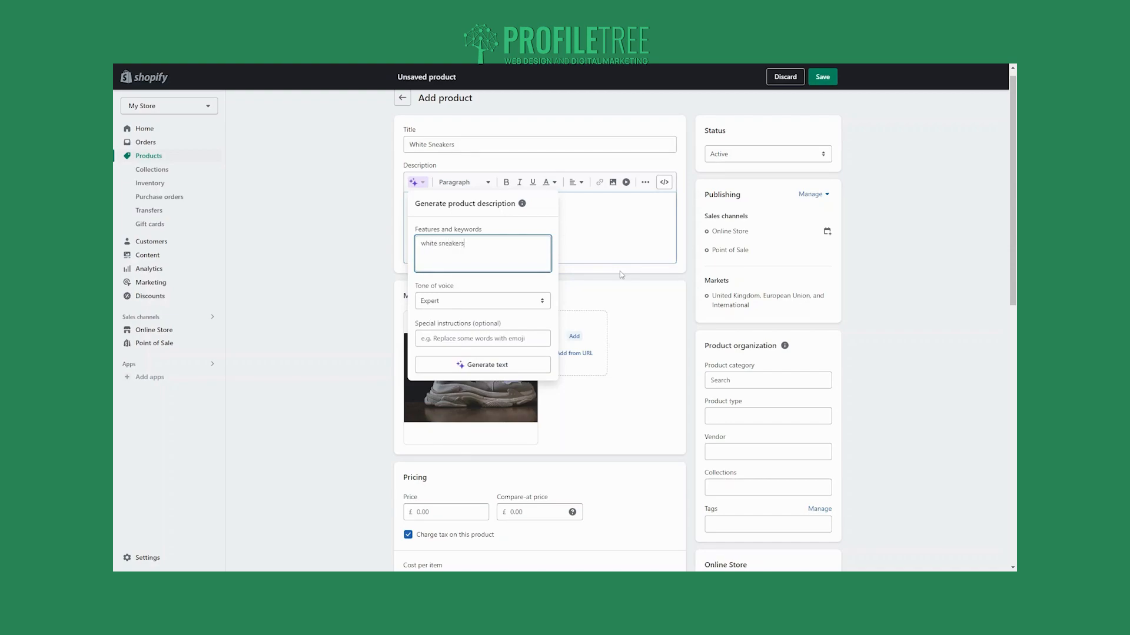
type(", mens, comfy, on trend")
left_click(457, 303)
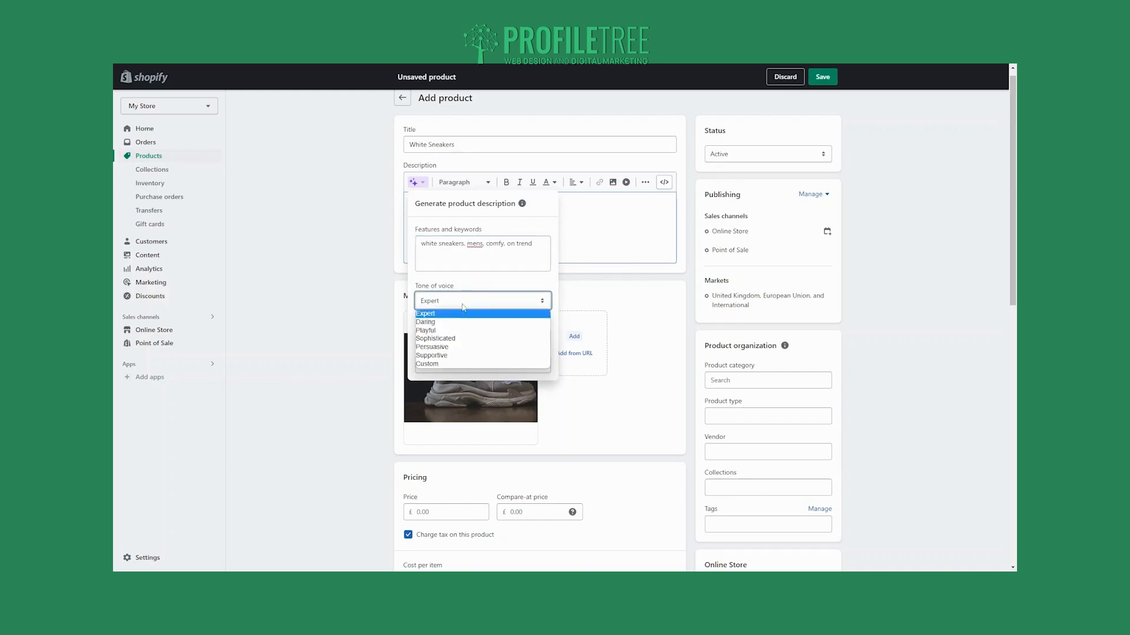
left_click(456, 307)
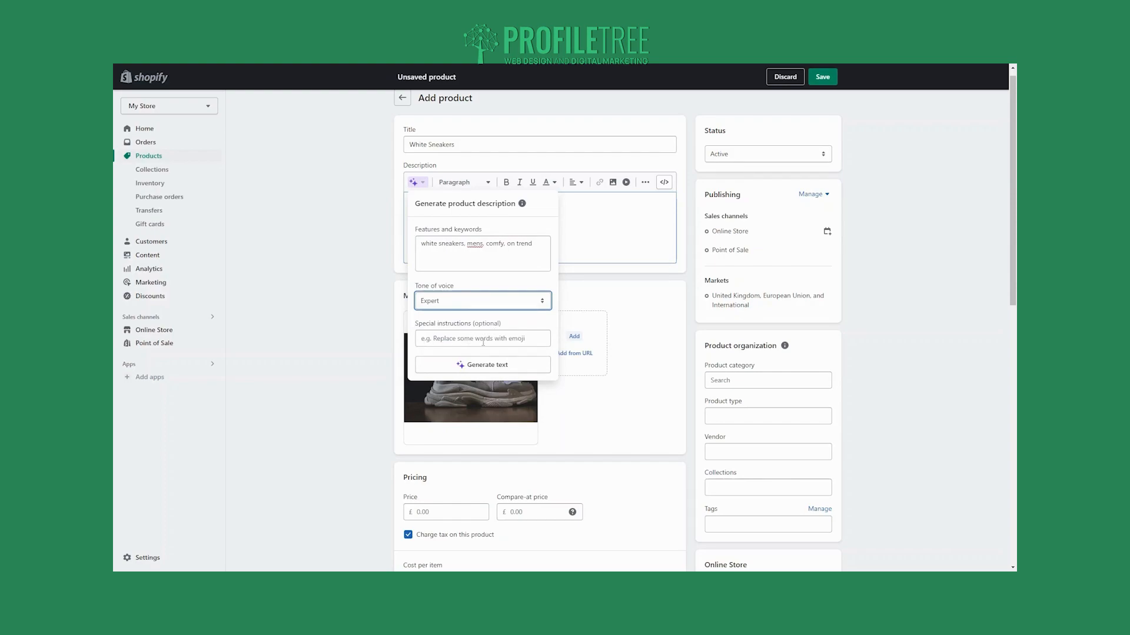
left_click(508, 366)
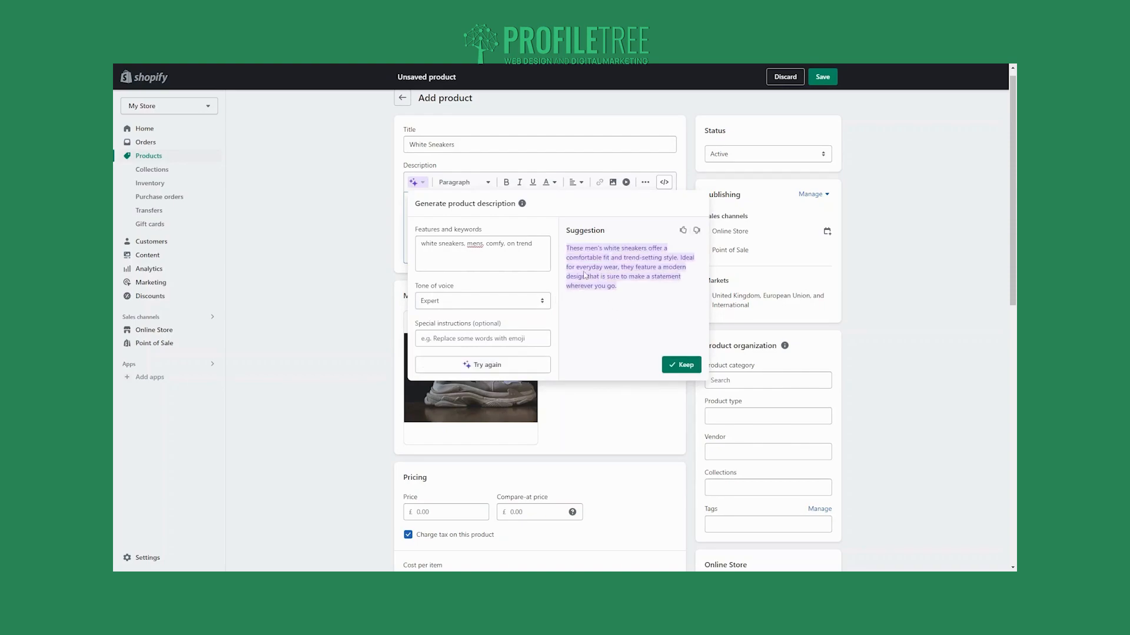
left_click(681, 365)
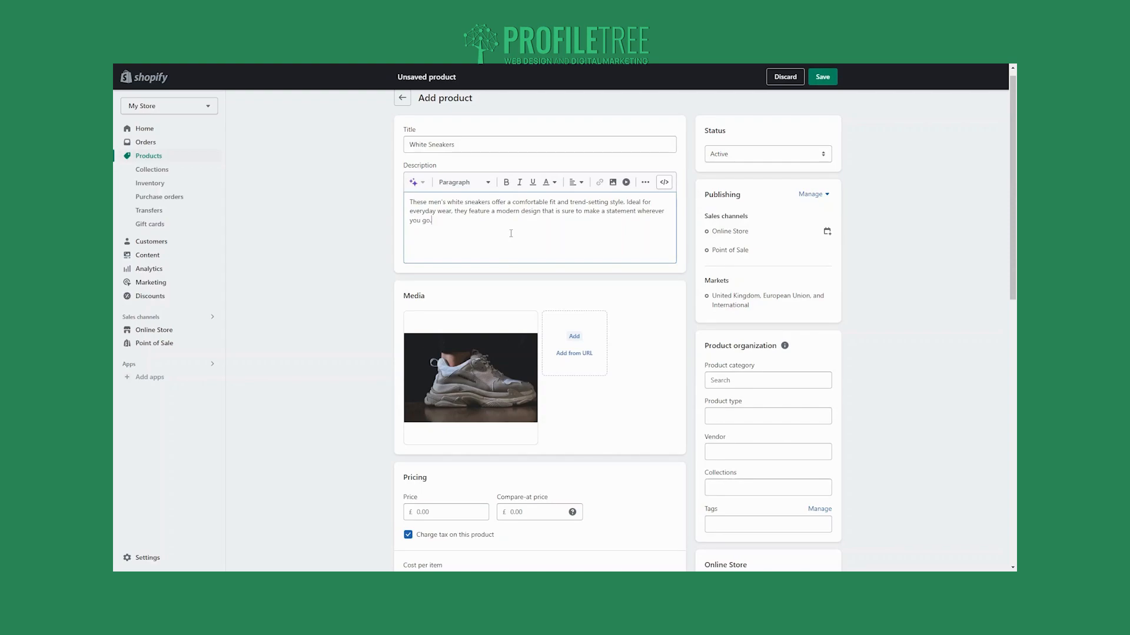
Set the product's price to £25.00
scroll(510, 235, "down", 4)
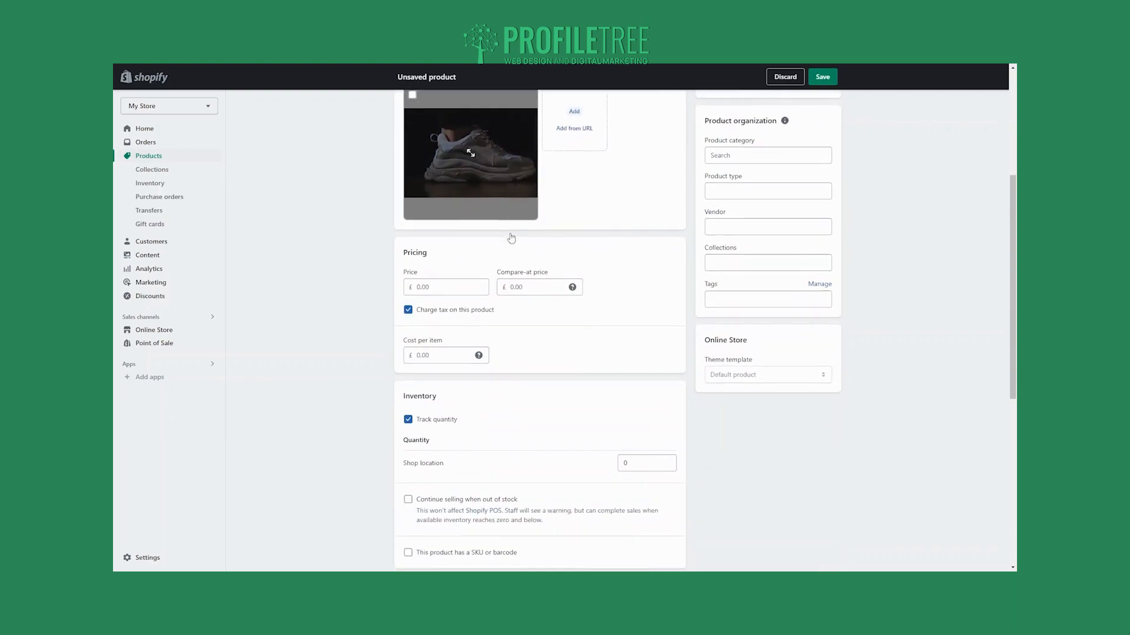
left_click(464, 280)
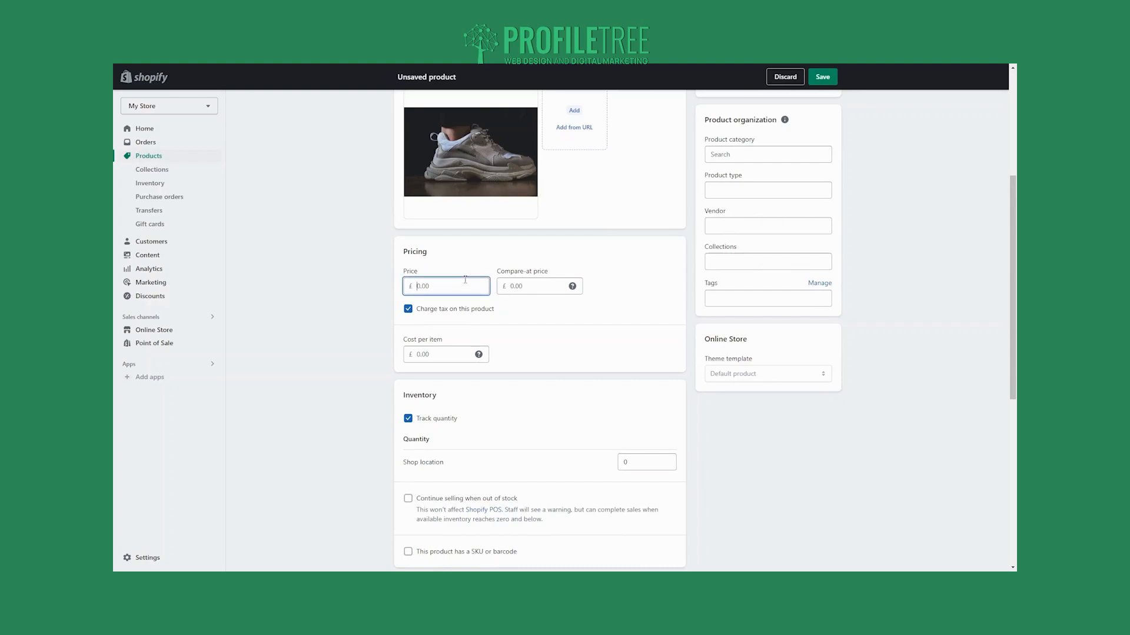
type("25.00")
left_click(516, 319)
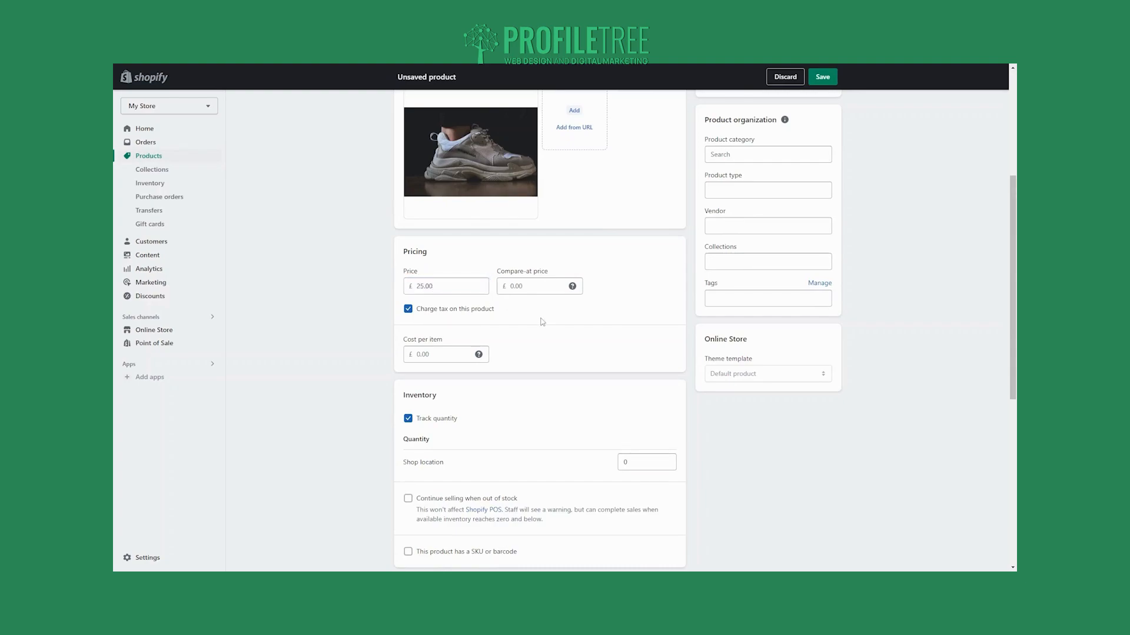
left_click(516, 285)
type("15.00")
left_click(539, 322)
scroll(500, 329, "up", 4)
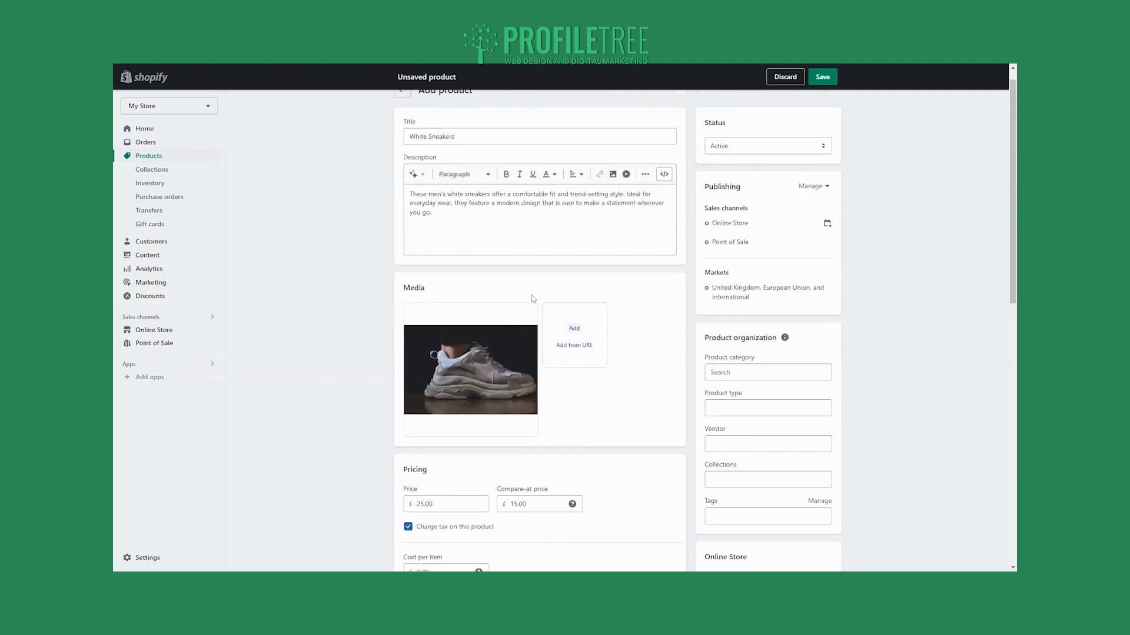
scroll(471, 338, "down", 3)
double_click(554, 345)
key("BackSpace")
left_click(339, 396)
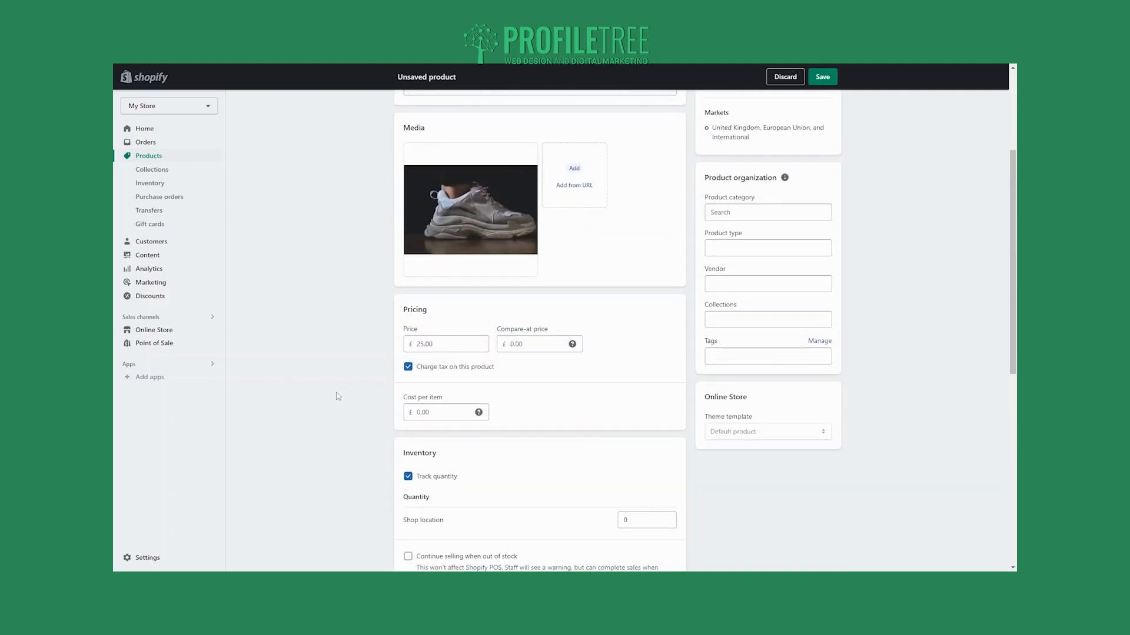
Set the shop location's stock to 50 with quantity tracking on and selling when out of stock off
scroll(440, 439, "down", 3)
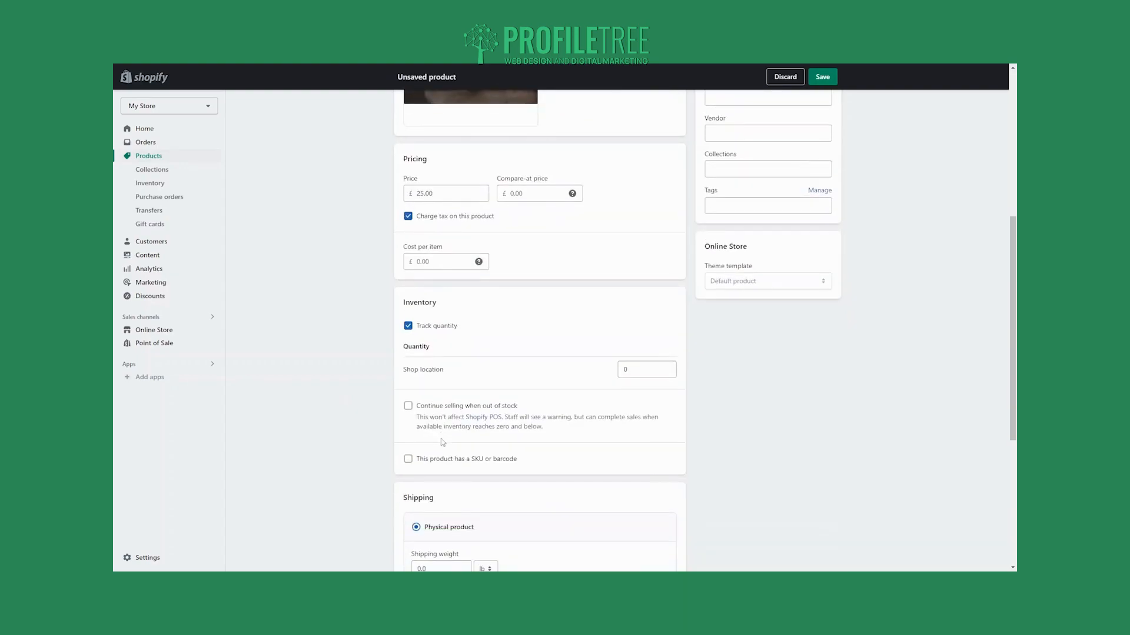
scroll(442, 441, "down", 1)
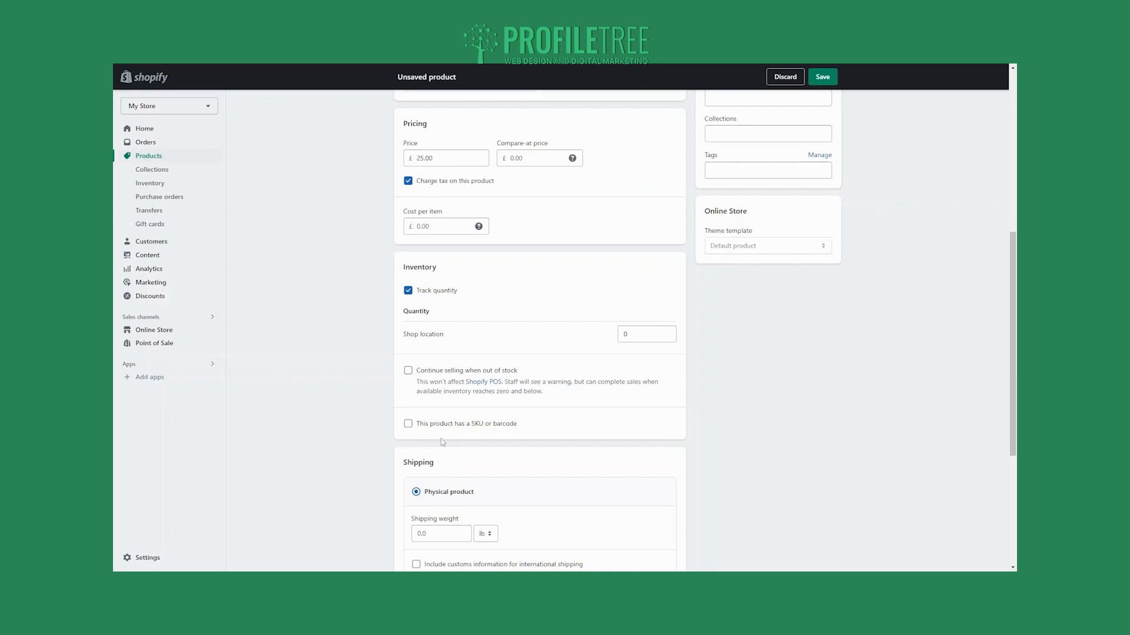
left_click(408, 291)
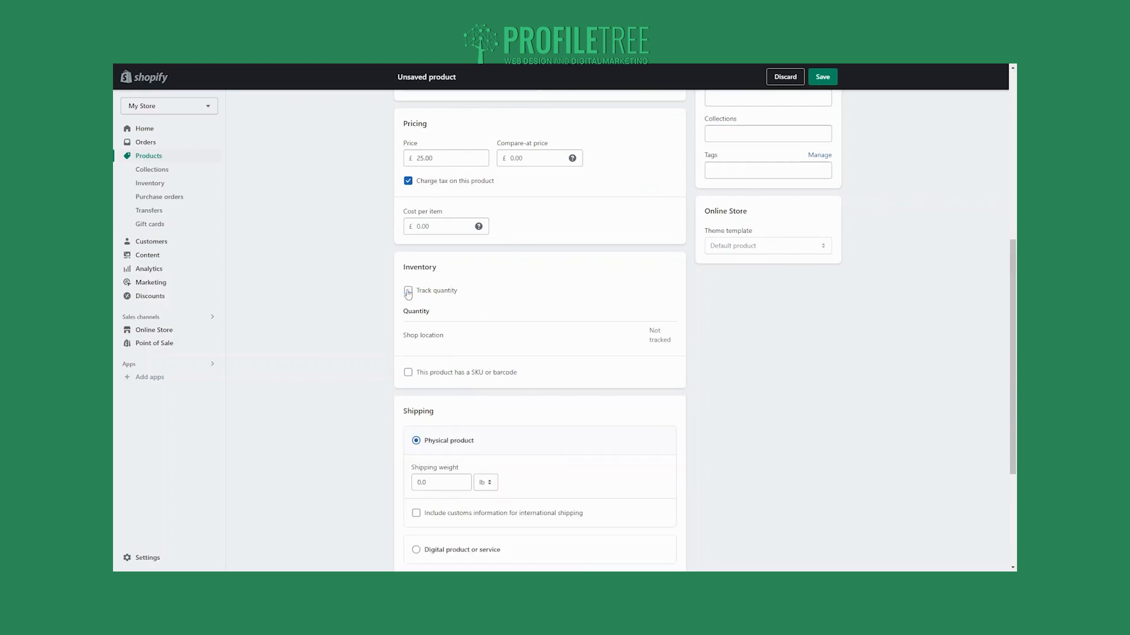
left_click(407, 291)
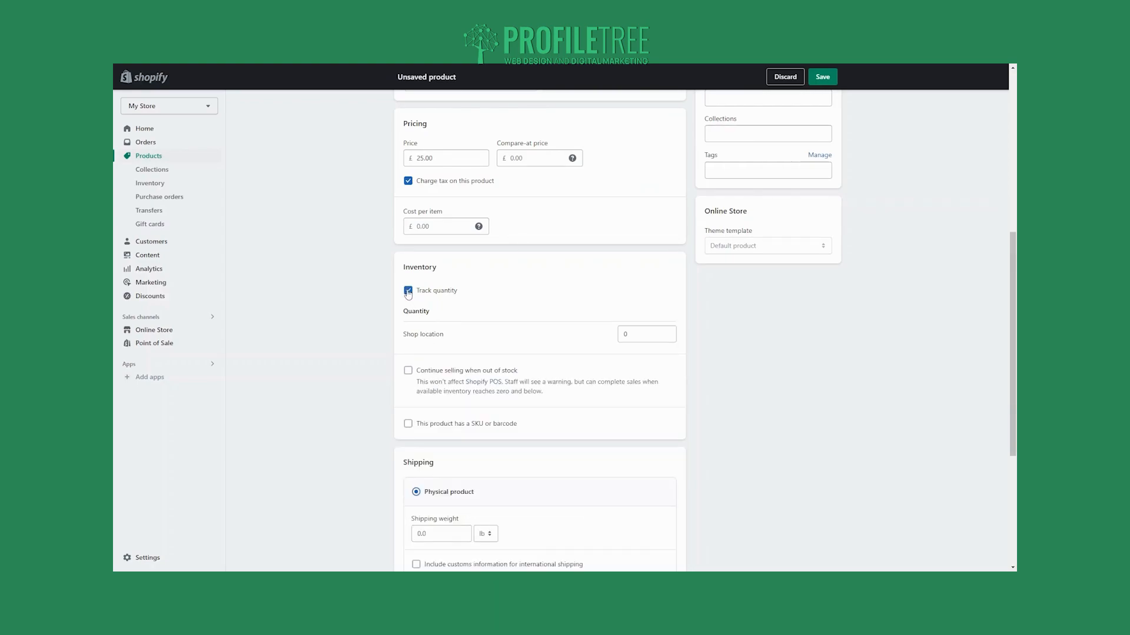
double_click(637, 330)
left_click(408, 374)
left_click(409, 372)
Add a Size variant option to the product with the values 8, 9 and 10
scroll(409, 380, "down", 3)
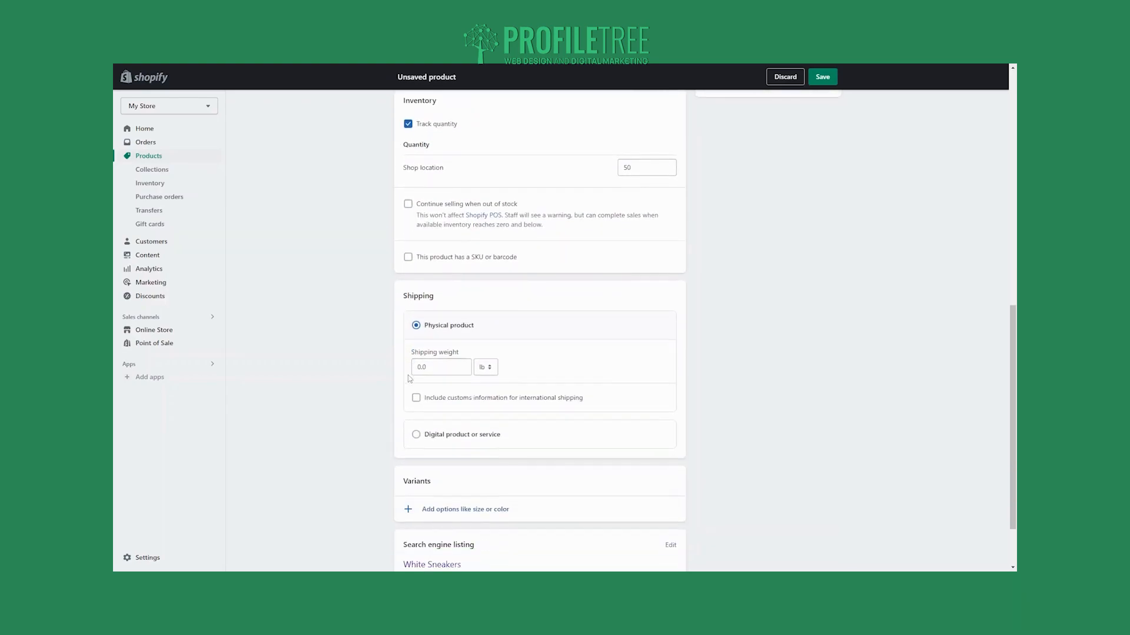
scroll(409, 378, "down", 2)
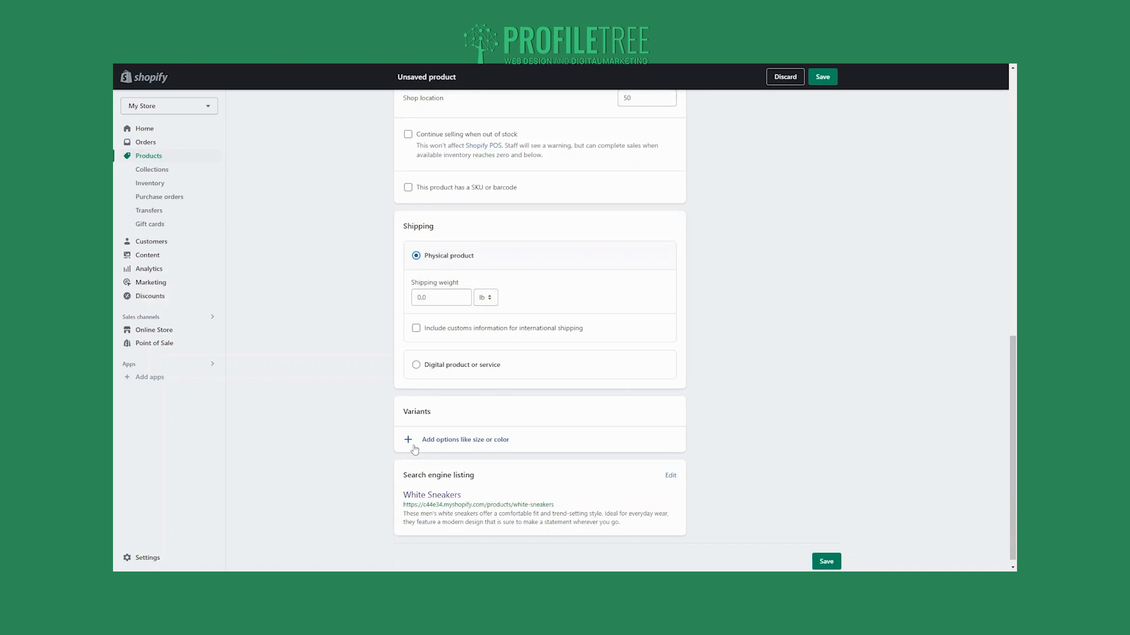
left_click(414, 449)
left_click(449, 473)
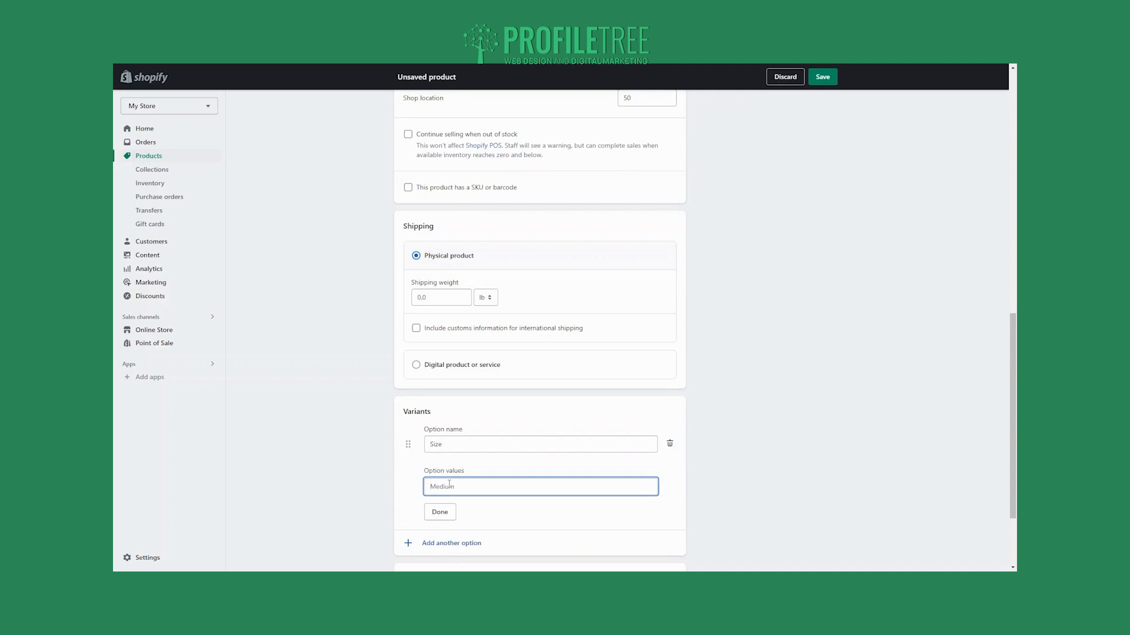
type("8")
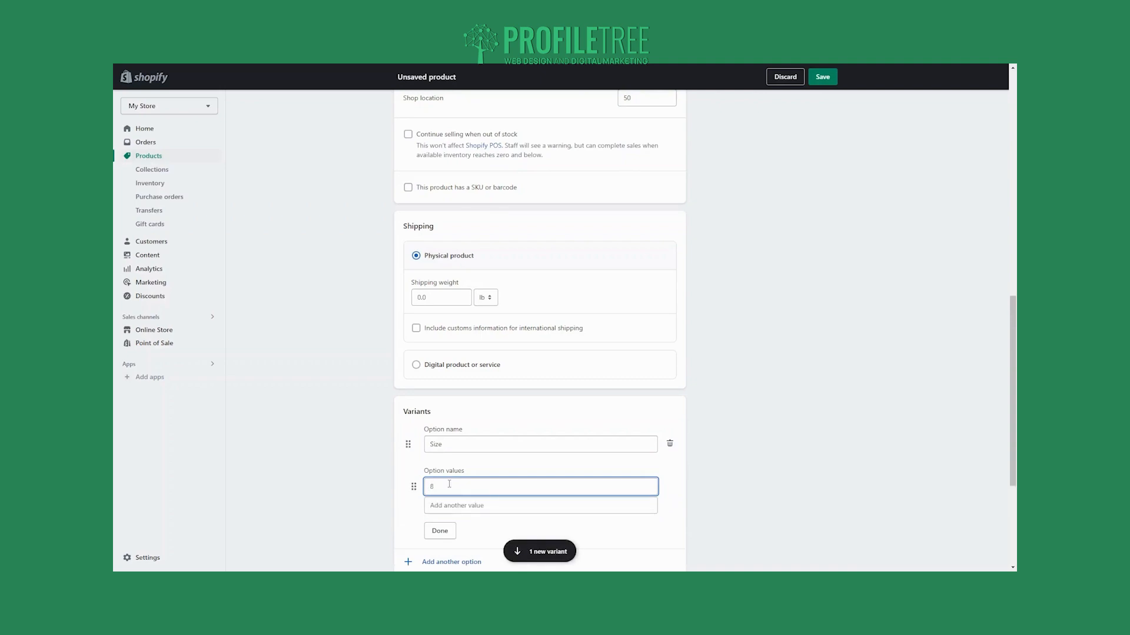
key("Tab")
type("9")
left_click(471, 526)
type("10")
scroll(473, 528, "down", 2)
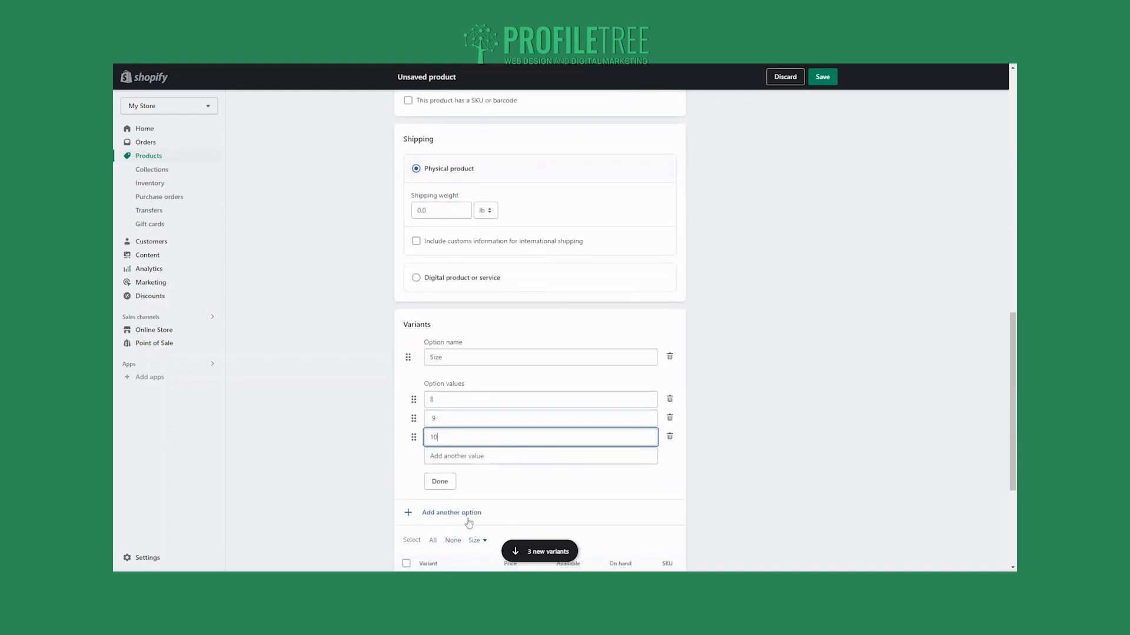
left_click(439, 481)
Set the available stock to 12 for size 8, 5 for size 9 and 20 for size 10
scroll(524, 375, "down", 2)
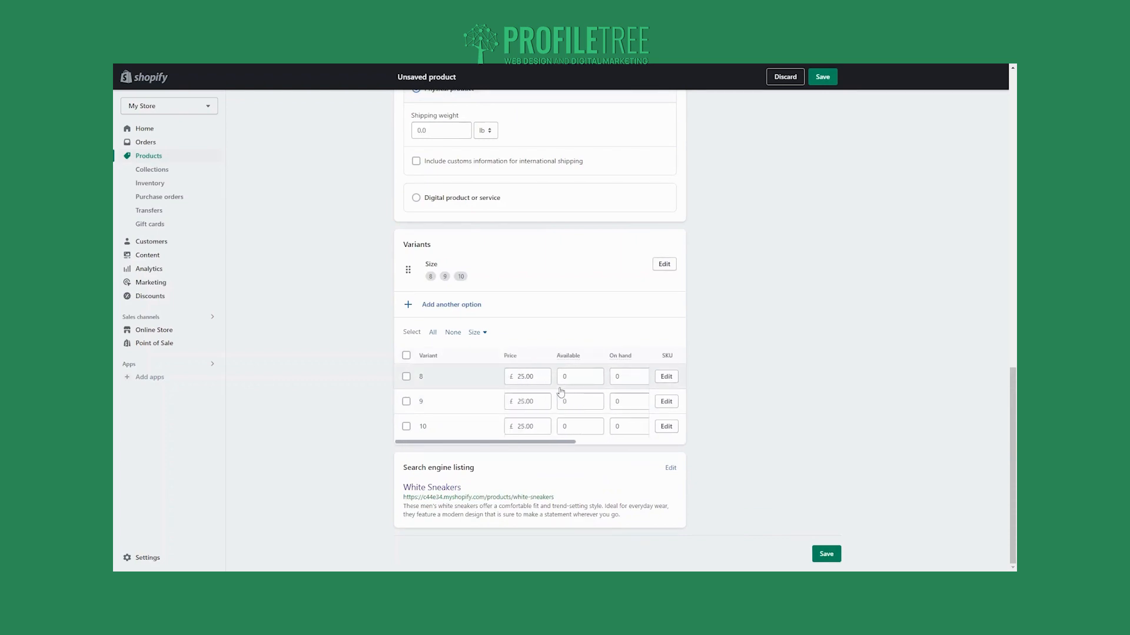
left_click(531, 376)
left_click(588, 382)
type("12")
key("Return")
type("5")
left_click(564, 427)
type("20")
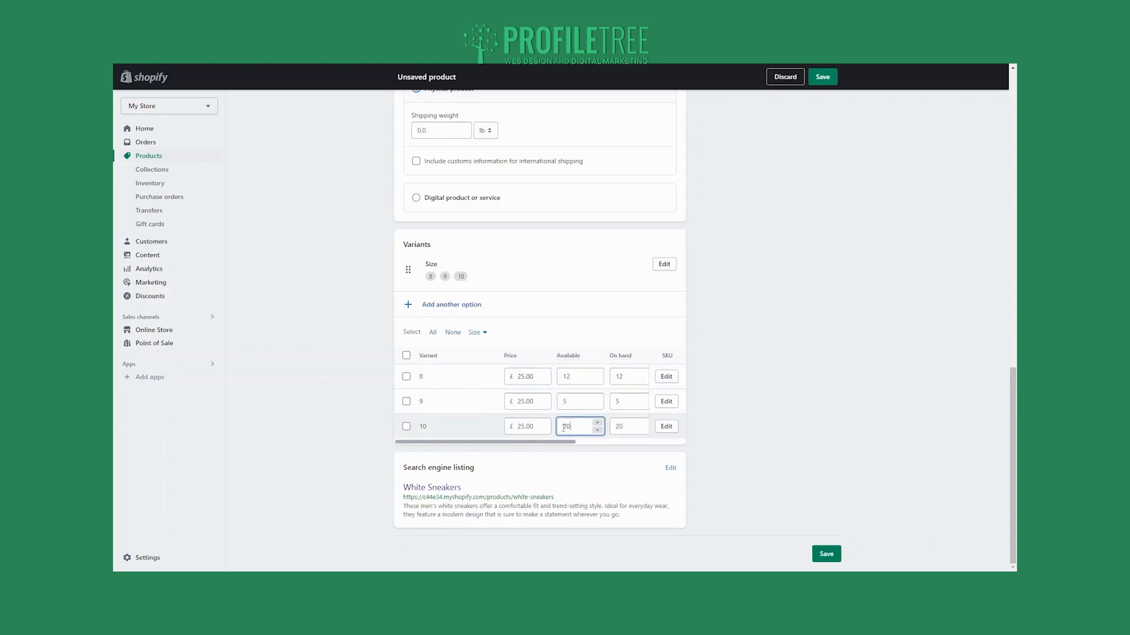
Expand the product's search engine listing and review its page title, meta description and URL handle
left_click(670, 468)
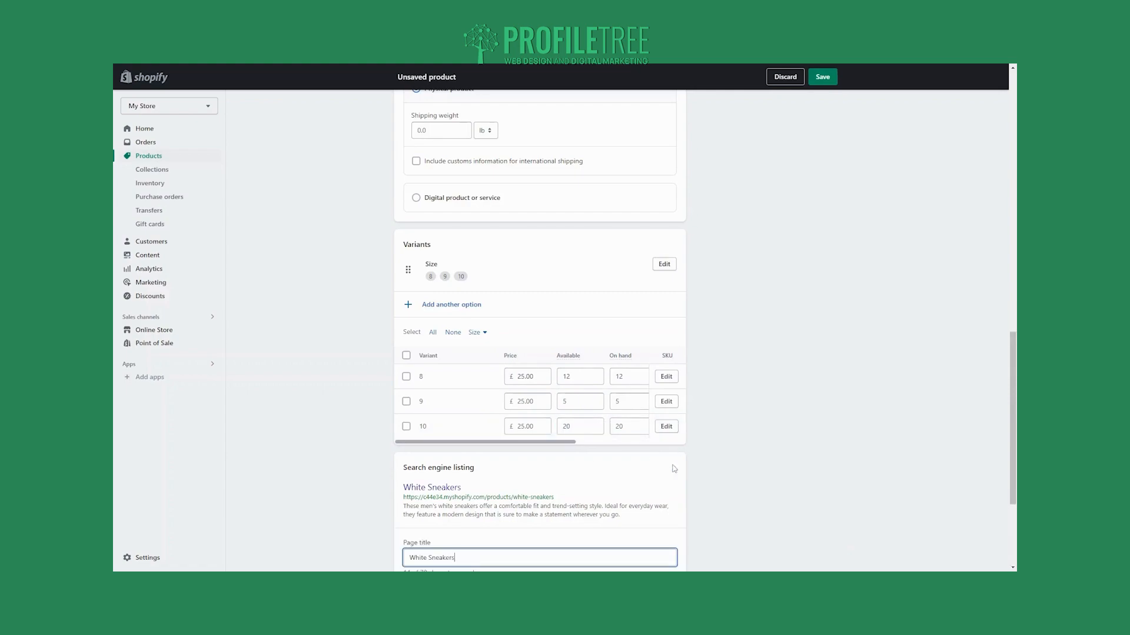
scroll(537, 458, "down", 3)
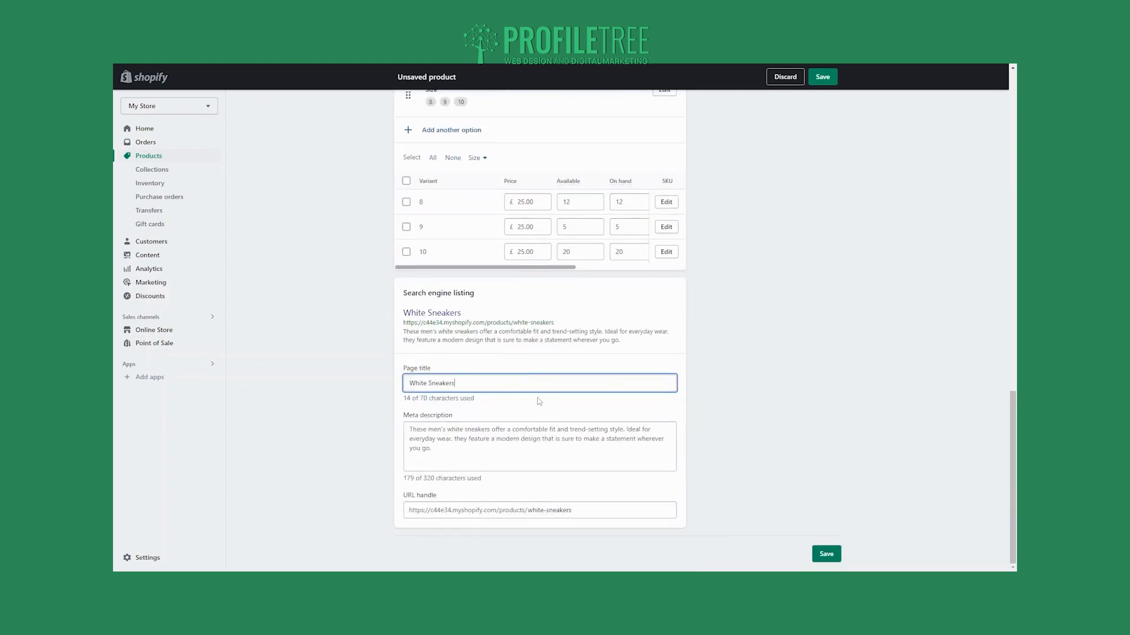
left_click(481, 466)
left_click(789, 479)
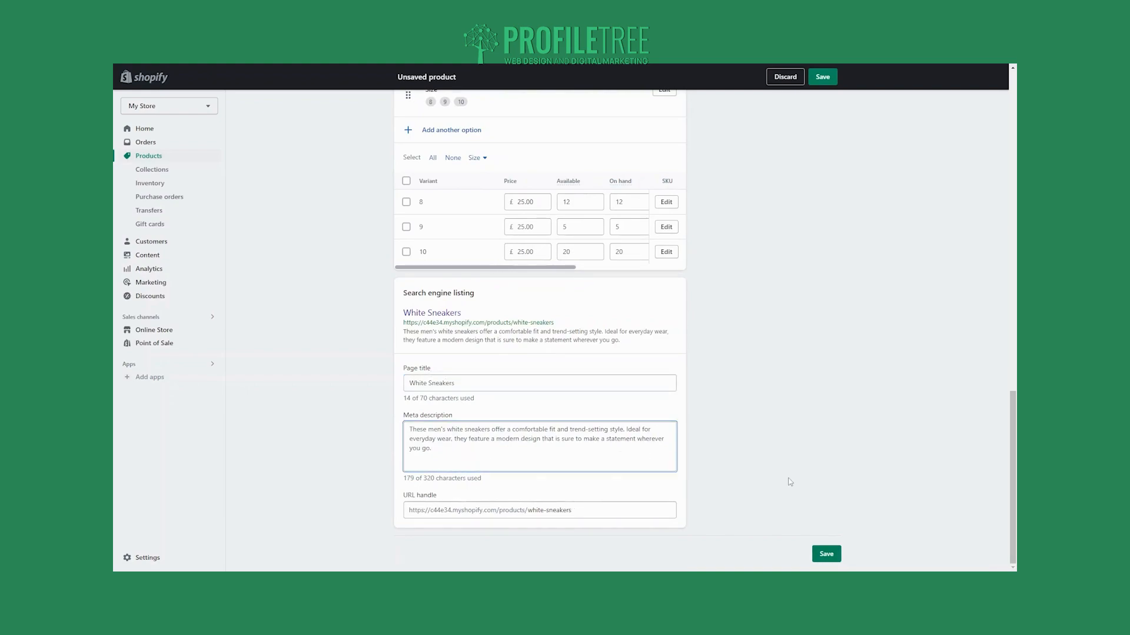
Set the product category to Shoes in the product organization details
scroll(790, 481, "up", 15)
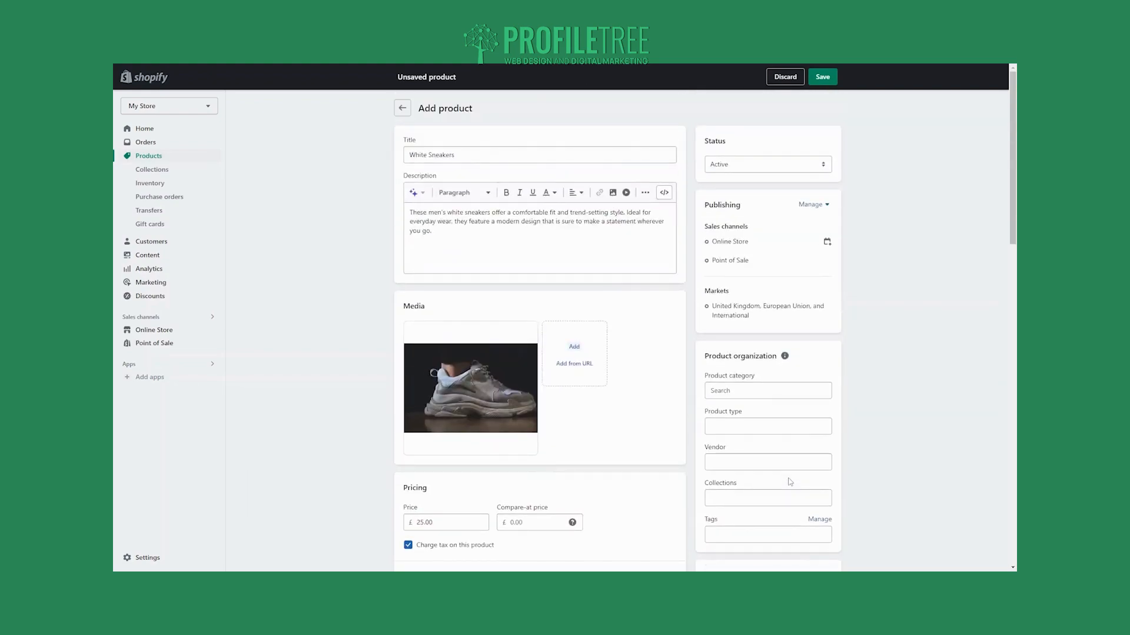
scroll(789, 481, "down", 2)
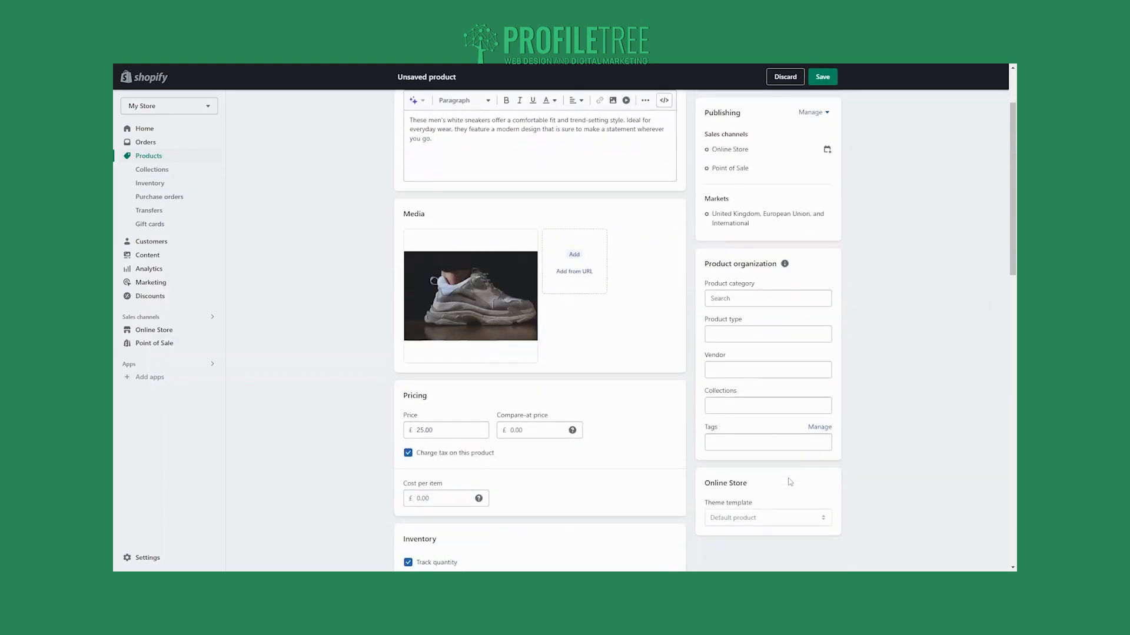
mouse_move(784, 266)
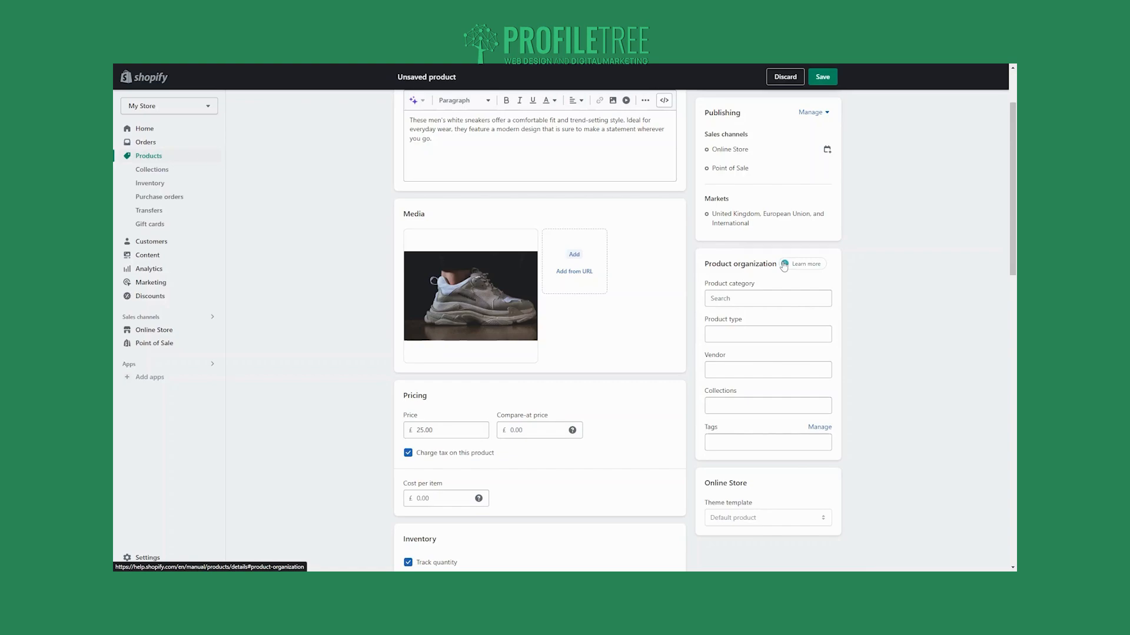
left_click(758, 300)
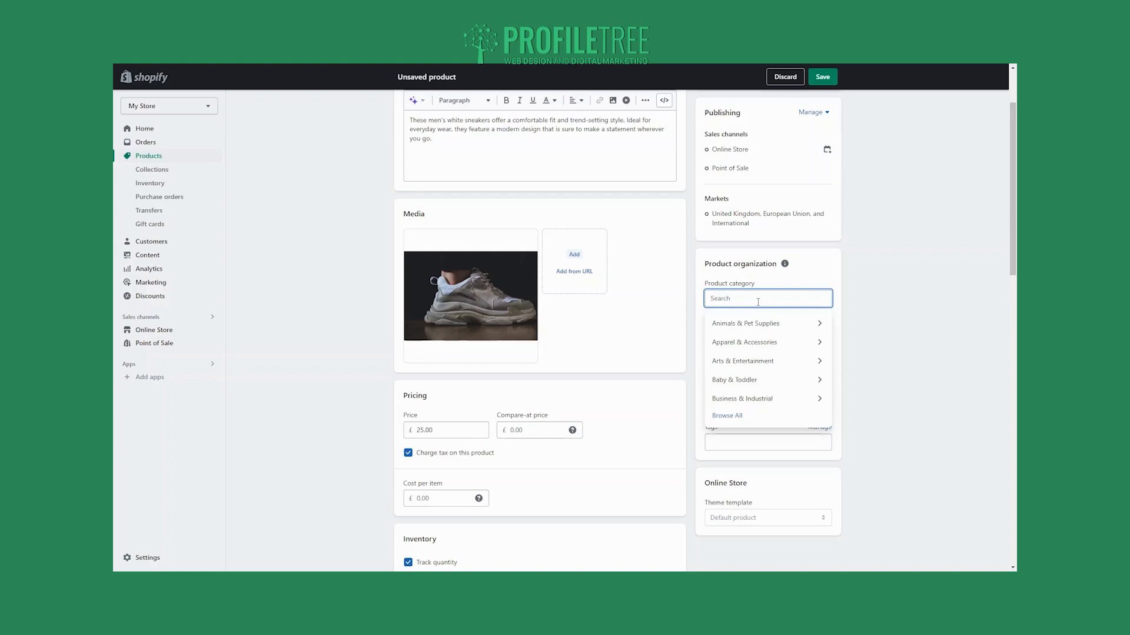
left_click(879, 315)
left_click(760, 298)
type("Mens")
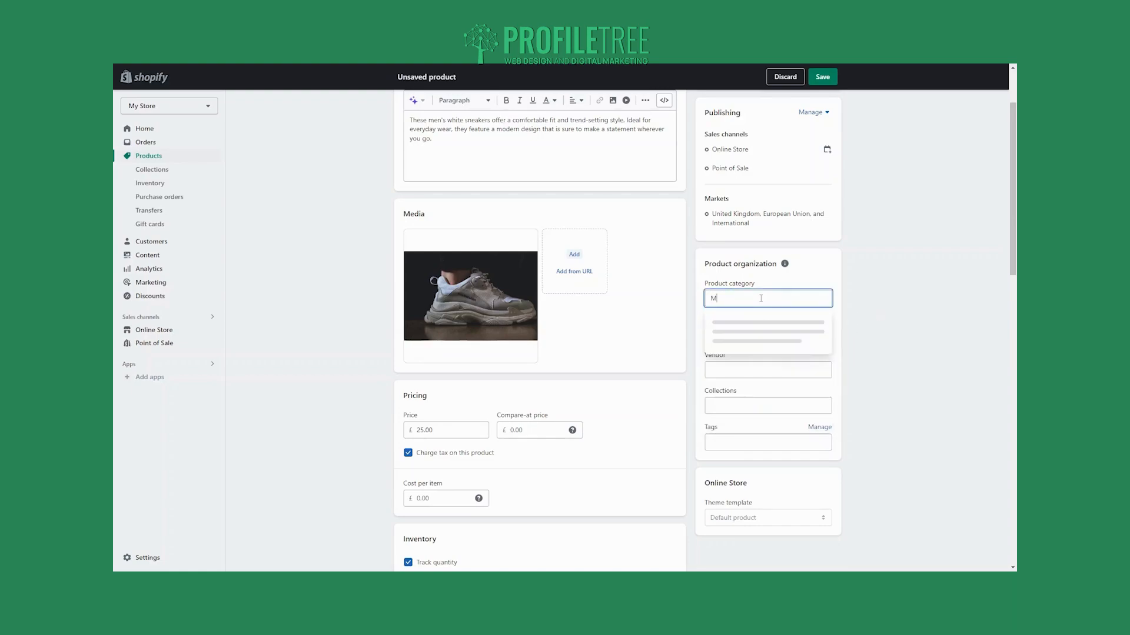
key("BackSpace")
key("BackSpace")
key("BackSpace")
key("BackSpace")
key("BackSpace")
key("BackSpace")
key("BackSpace")
type("sHO")
key("BackSpace")
key("BackSpace")
key("BackSpace")
type("Shoes")
left_click(747, 324)
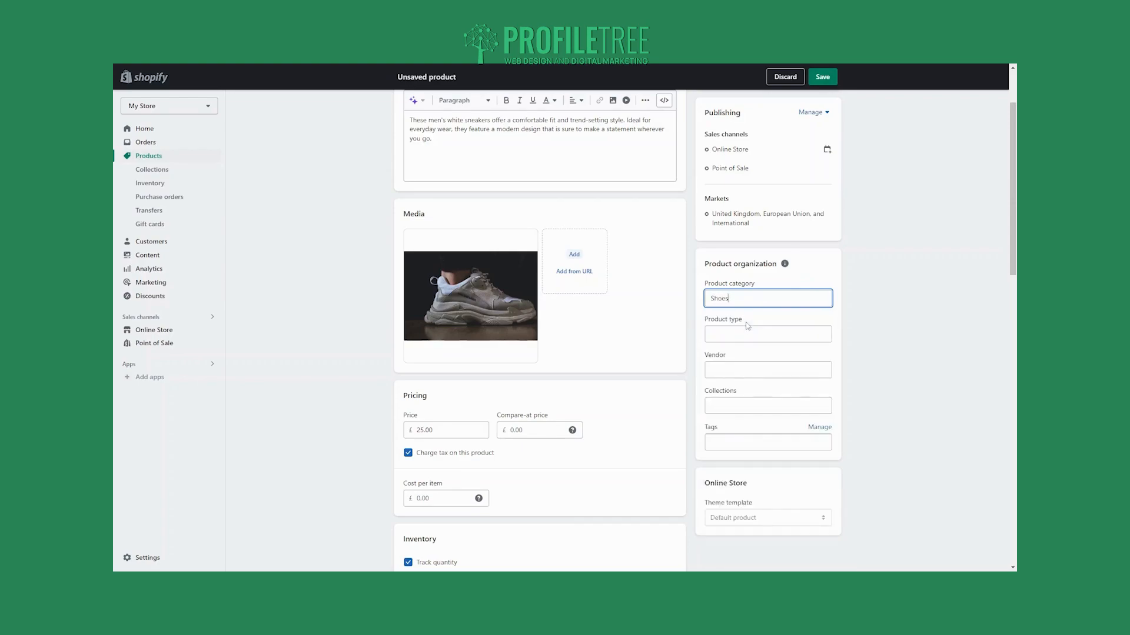
Try to assign the unsaved product to a new Mens collection, staying on the product page
left_click(744, 401)
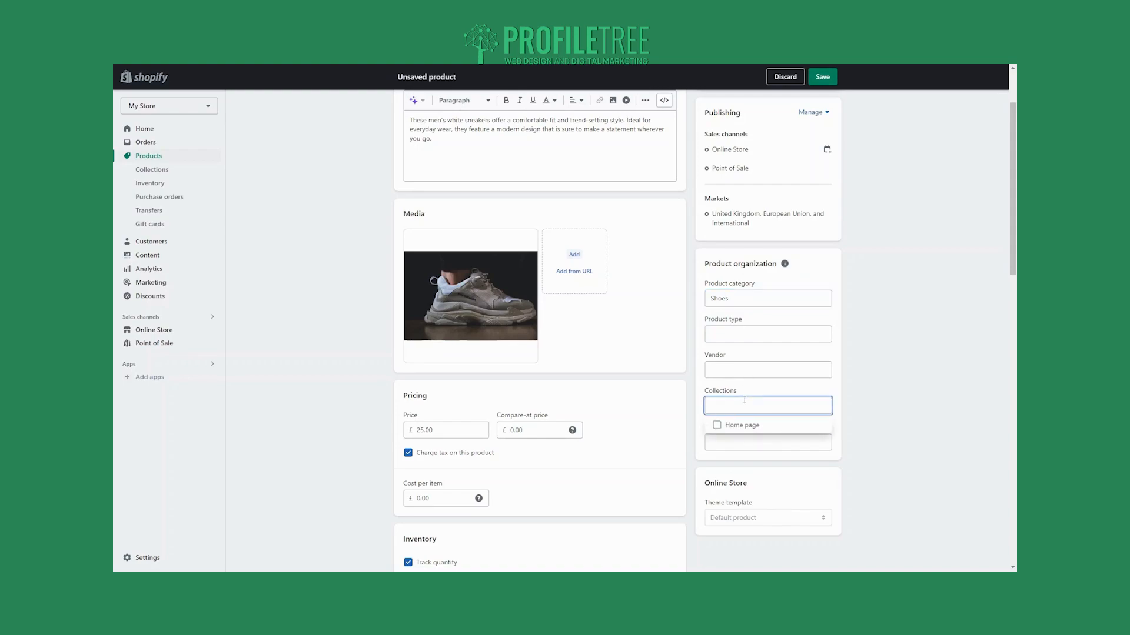
type("Men")
type("'")
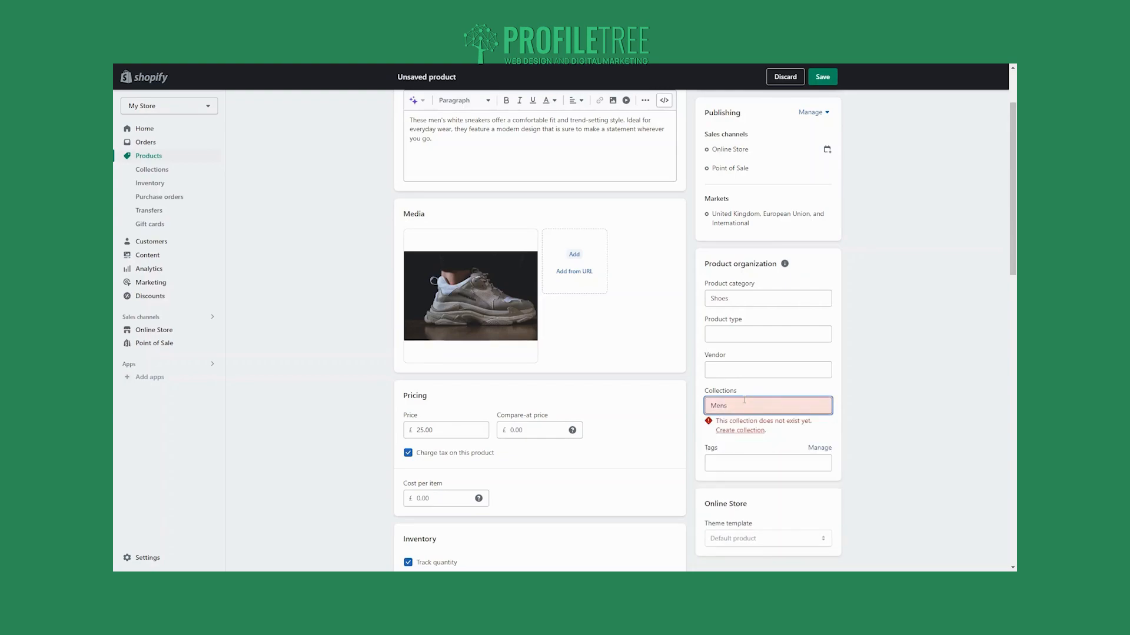
left_click(745, 431)
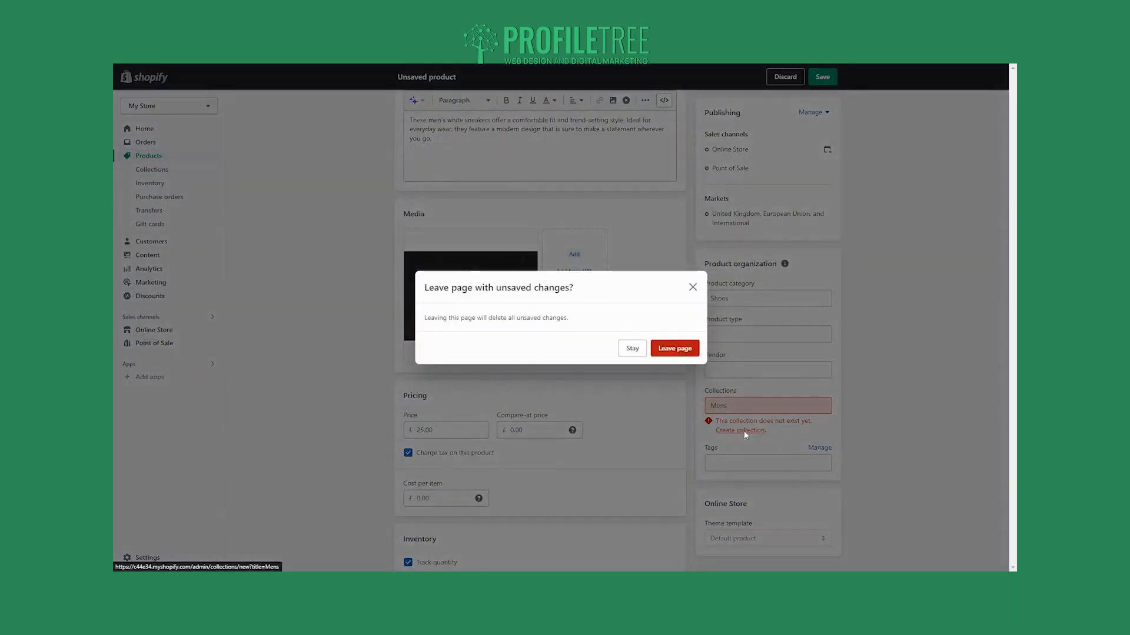
left_click(638, 354)
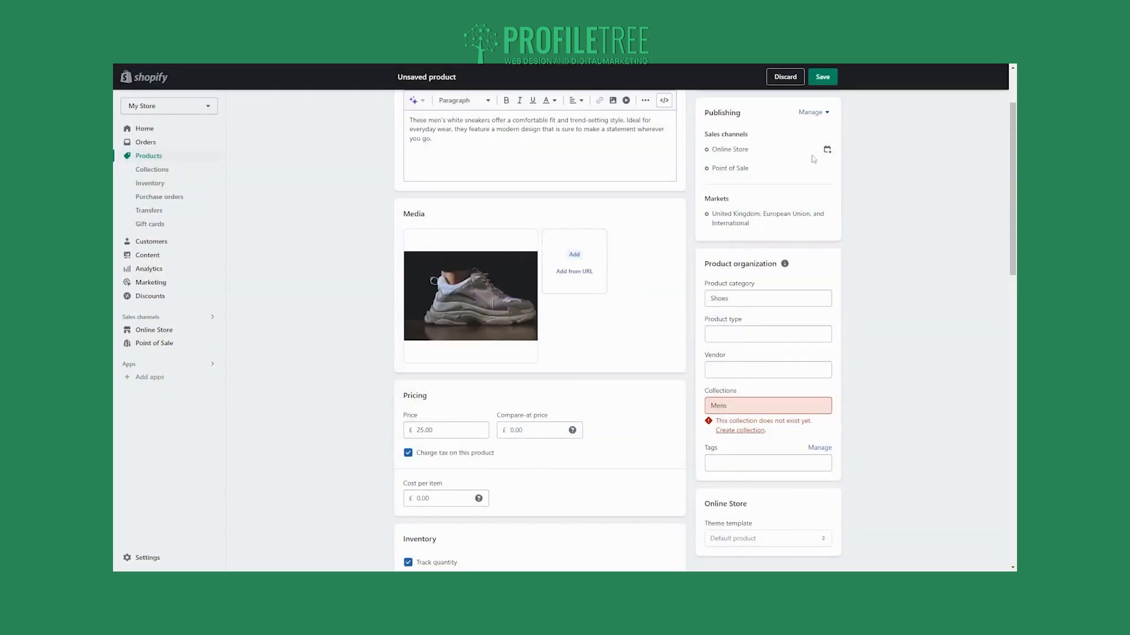
Save the new product and remove the Home page collection from its product organization details
left_click(821, 76)
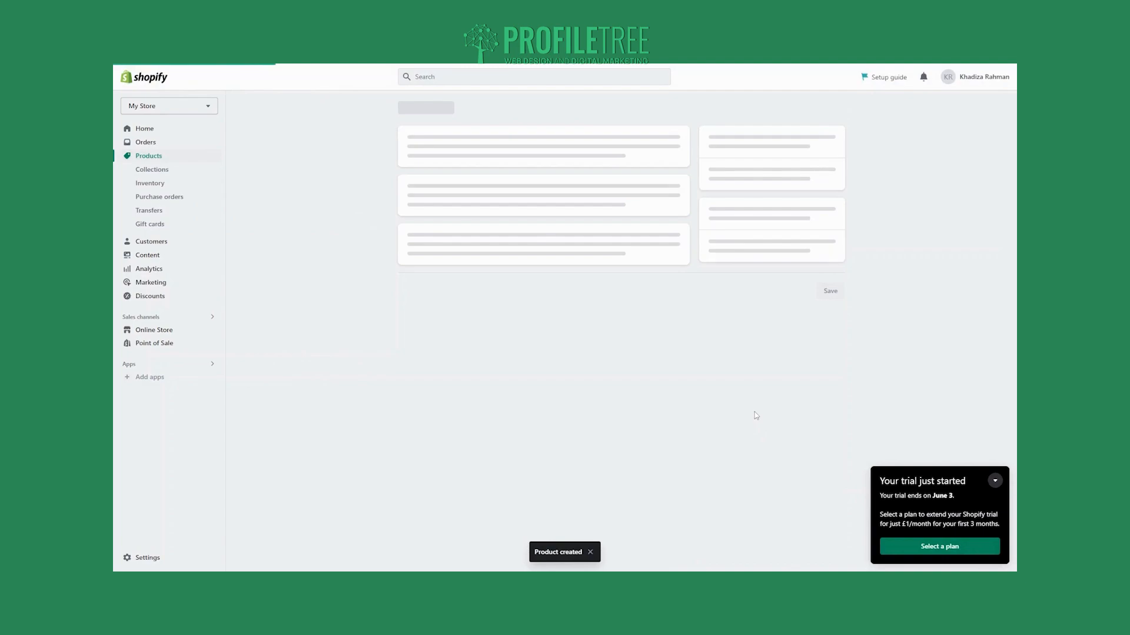
scroll(771, 413, "down", 3)
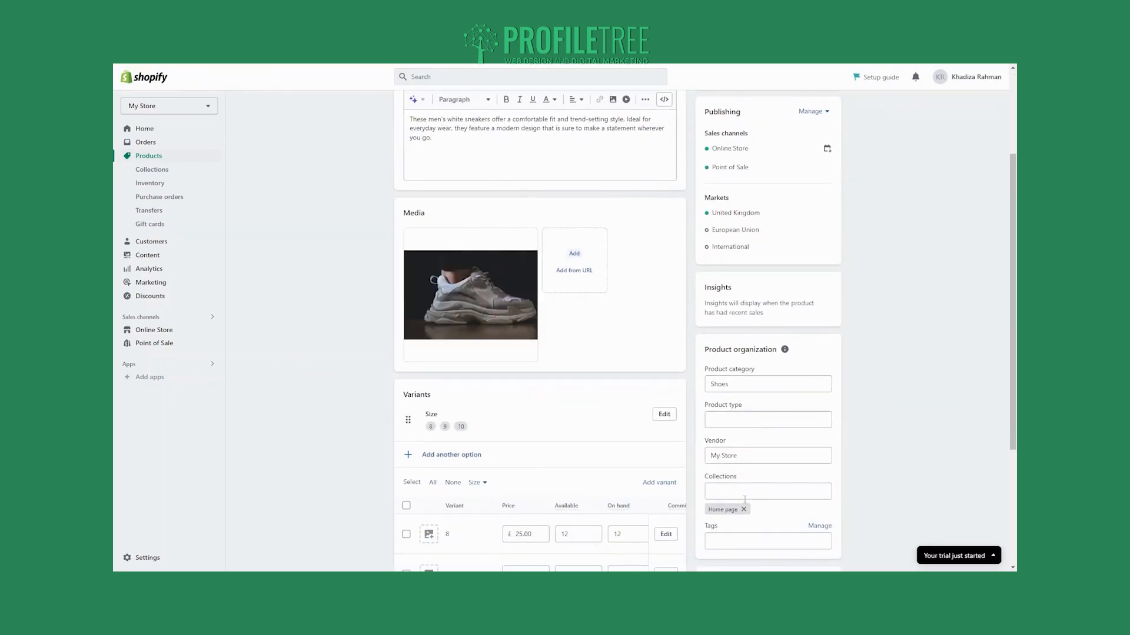
scroll(757, 487, "down", 1)
left_click(743, 487)
left_click(741, 470)
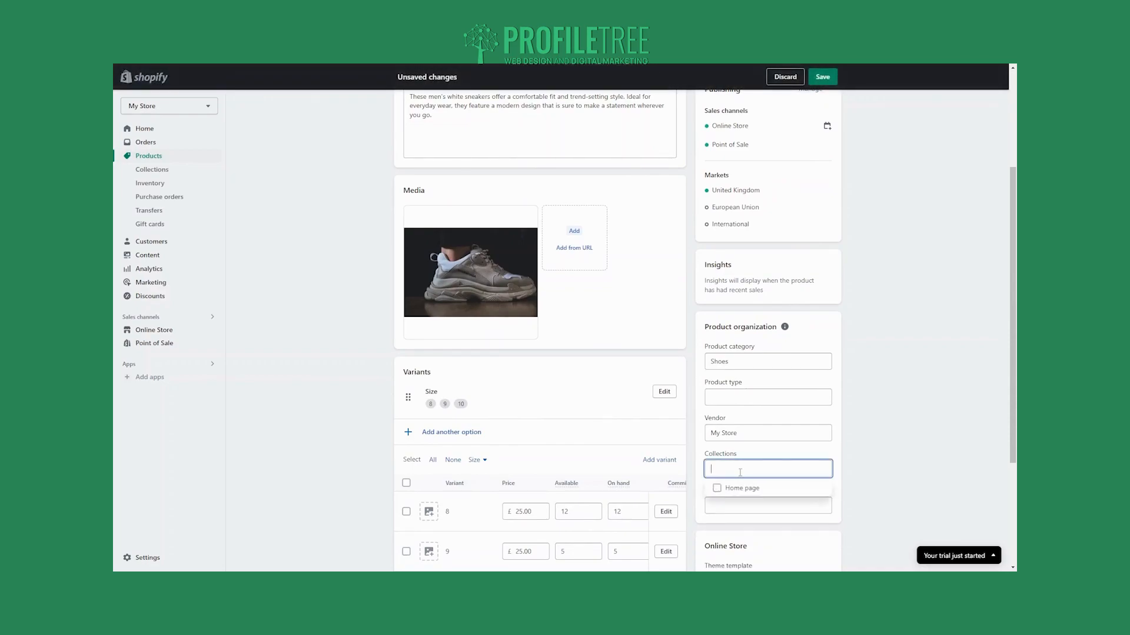
Start a new collection titled Mens from the product's collections, leaving the product page, and try to save it
type("Mens")
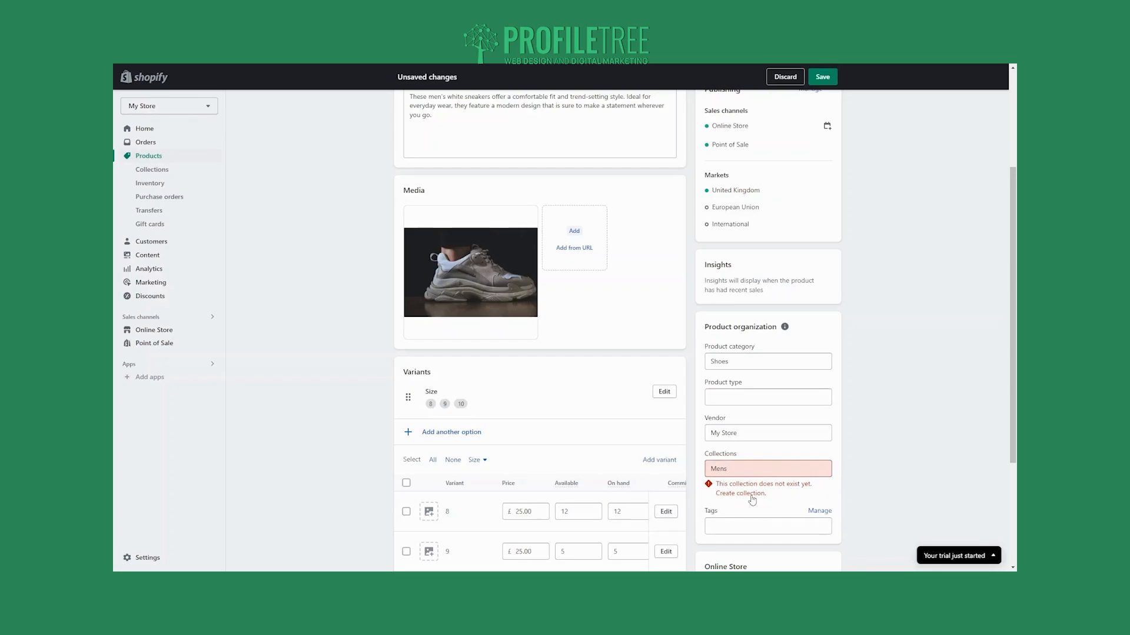
left_click(753, 494)
left_click(675, 349)
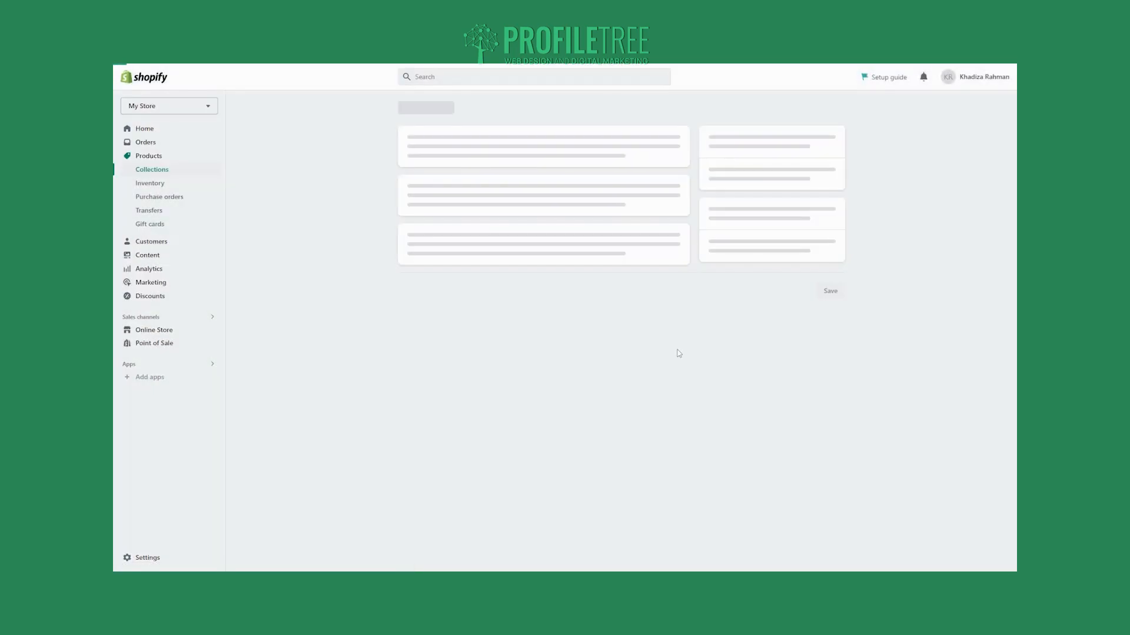
left_click(506, 231)
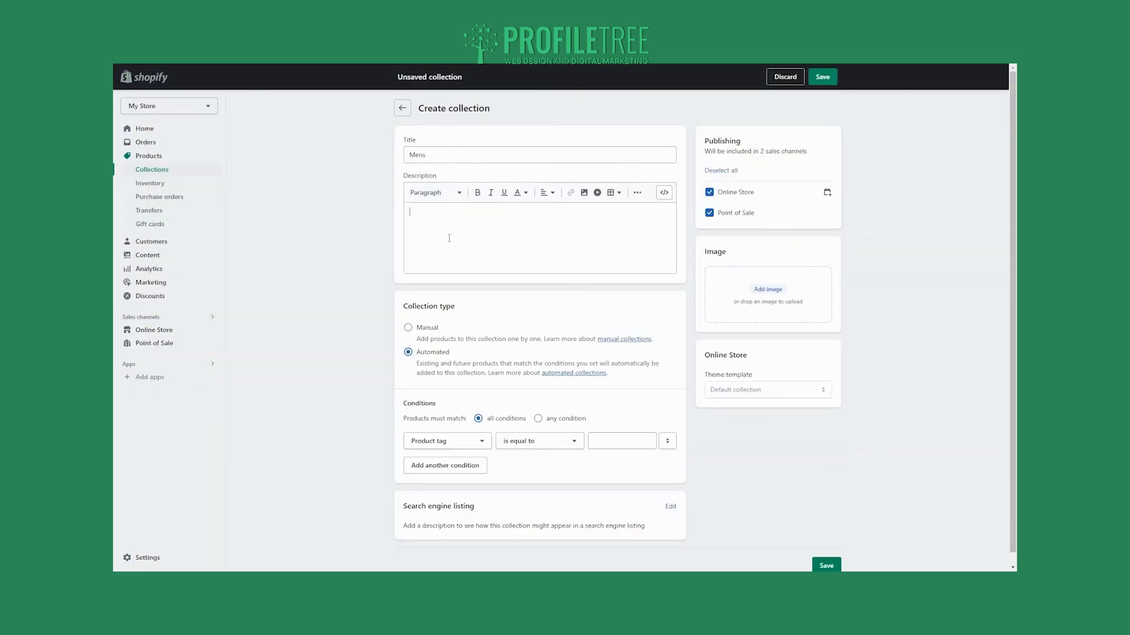
left_click(823, 77)
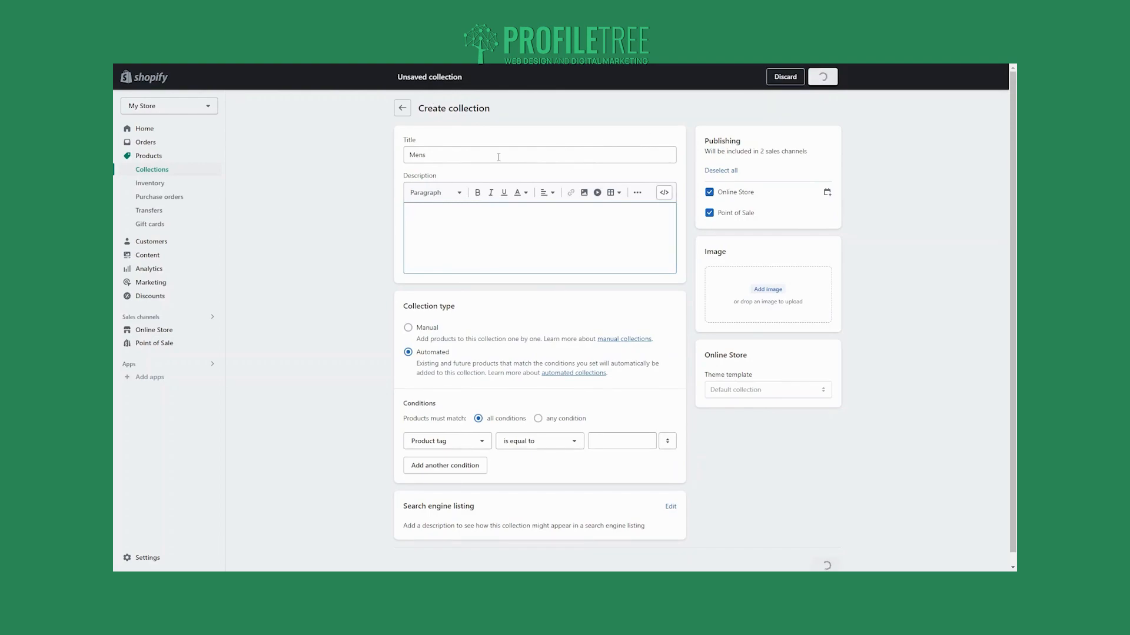
Change the Mens collection's type to Manual and save the collection
left_click(402, 108)
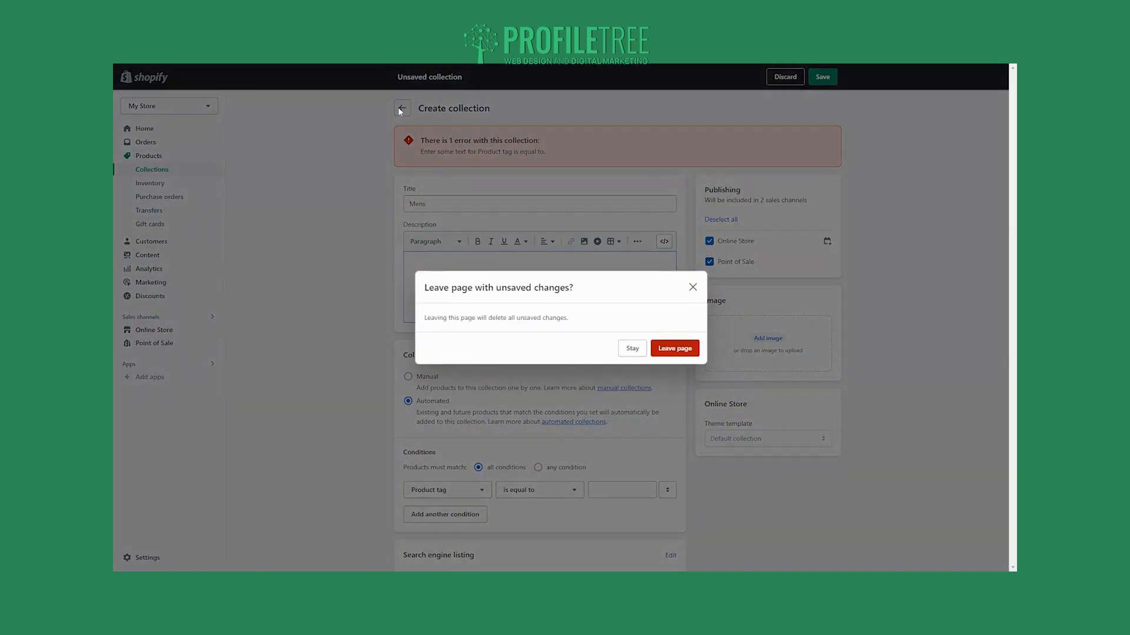
left_click(694, 289)
scroll(459, 379, "down", 1)
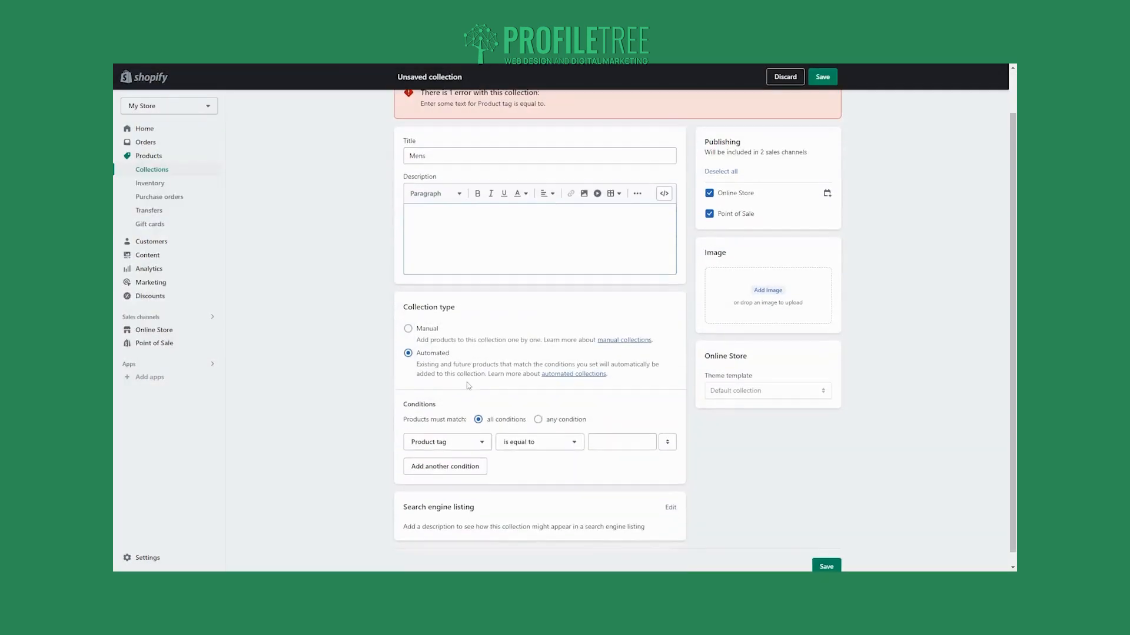
left_click(407, 329)
left_click(824, 77)
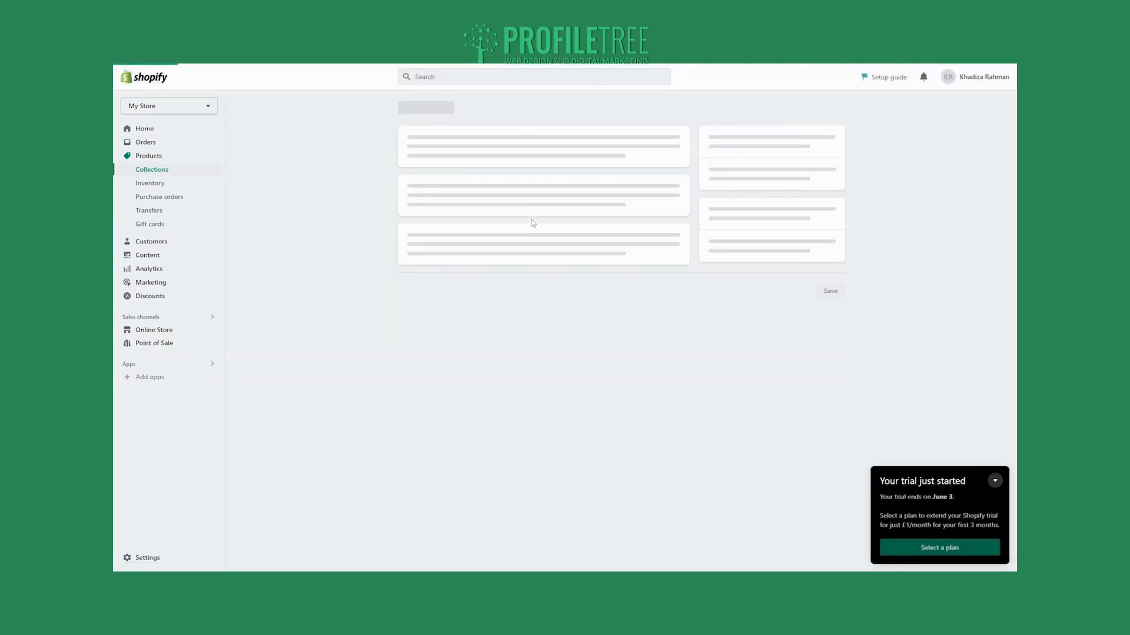
Open White Sneakers from the products list, review its saved details and return to the products list
left_click(403, 108)
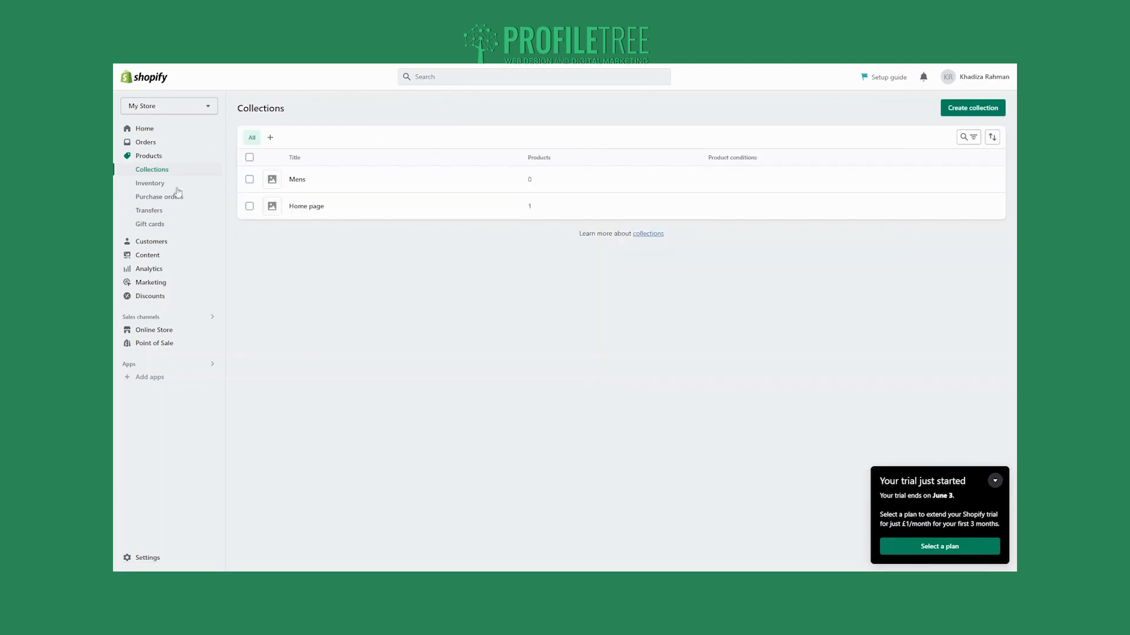
left_click(142, 158)
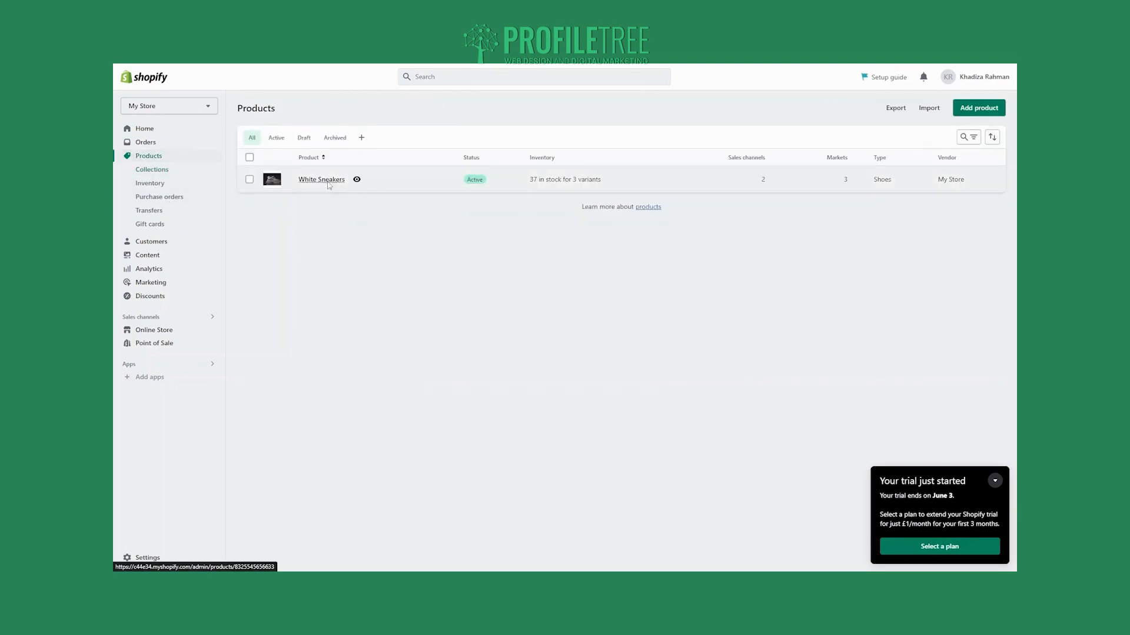
left_click(324, 181)
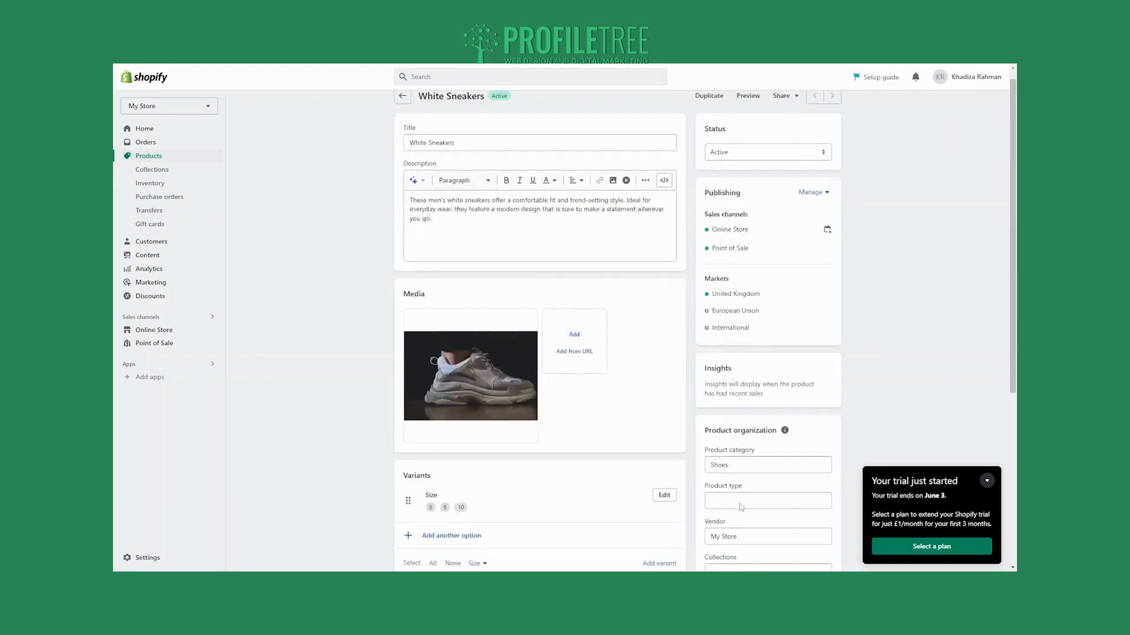
scroll(741, 508, "down", 6)
scroll(741, 507, "up", 6)
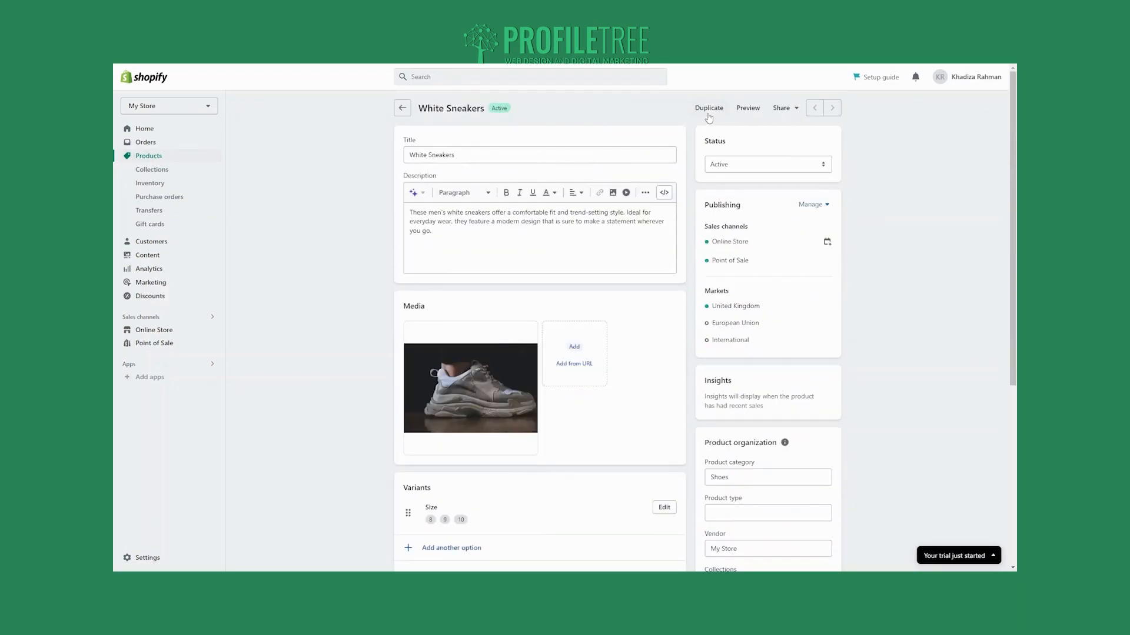
left_click(405, 112)
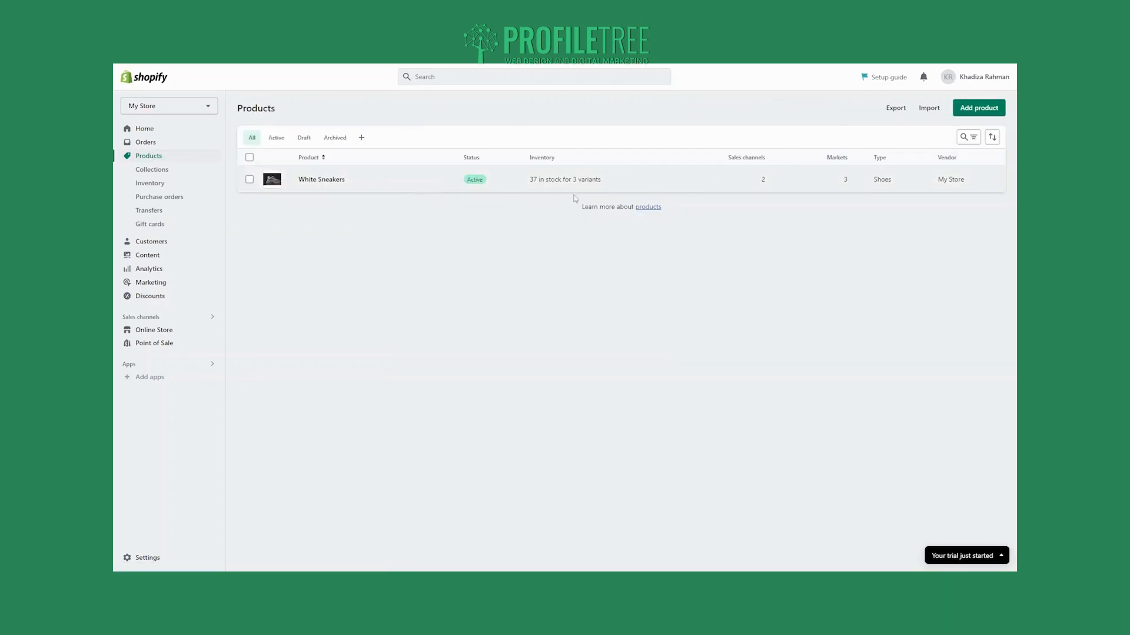
Open the theme customization task from the home page's setup guide and review the popular free themes
left_click(146, 129)
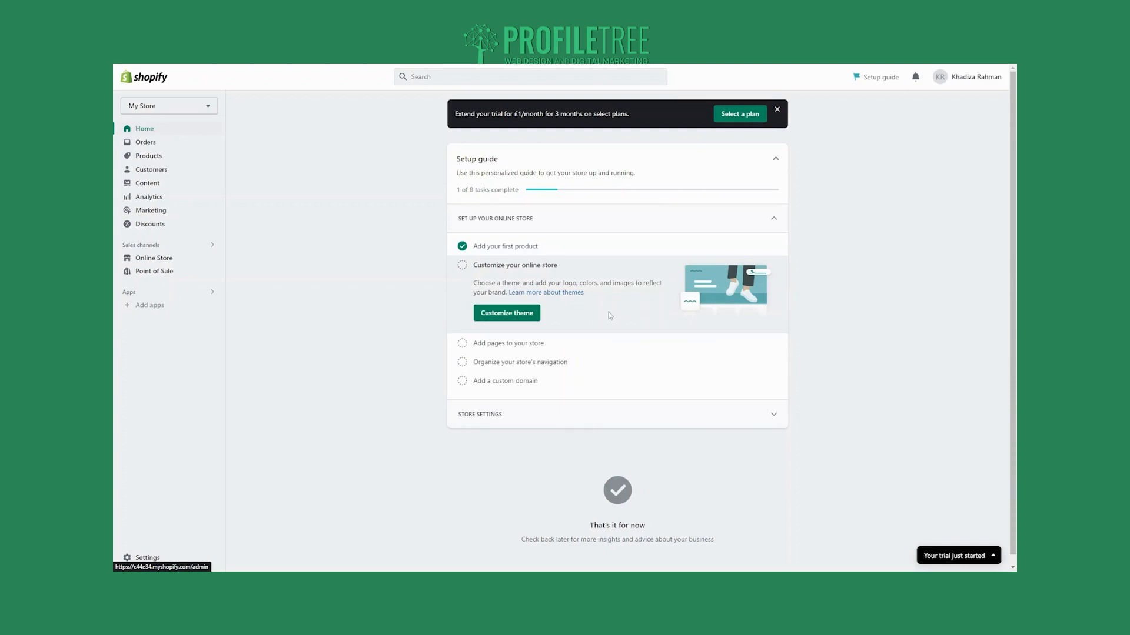
left_click(505, 315)
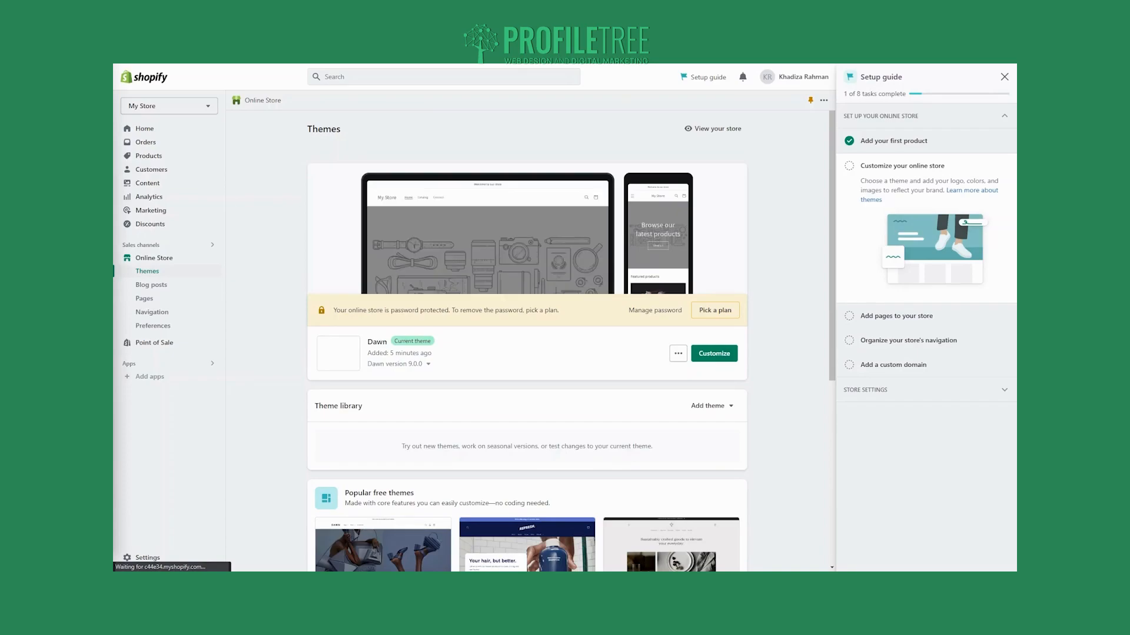
scroll(591, 404, "down", 4)
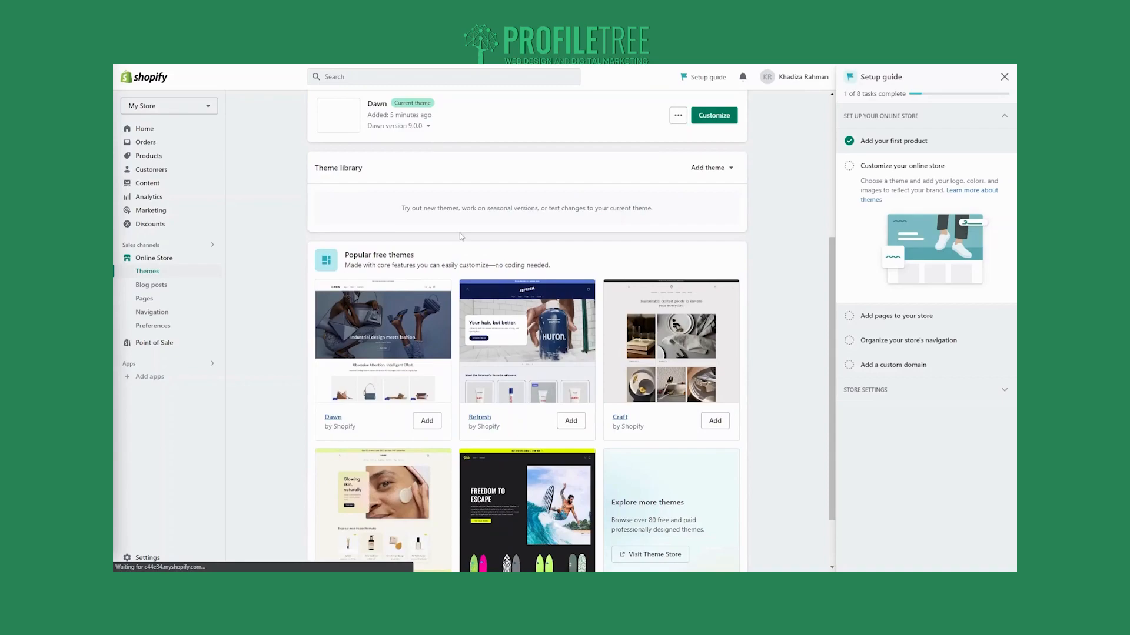
scroll(460, 233, "down", 1)
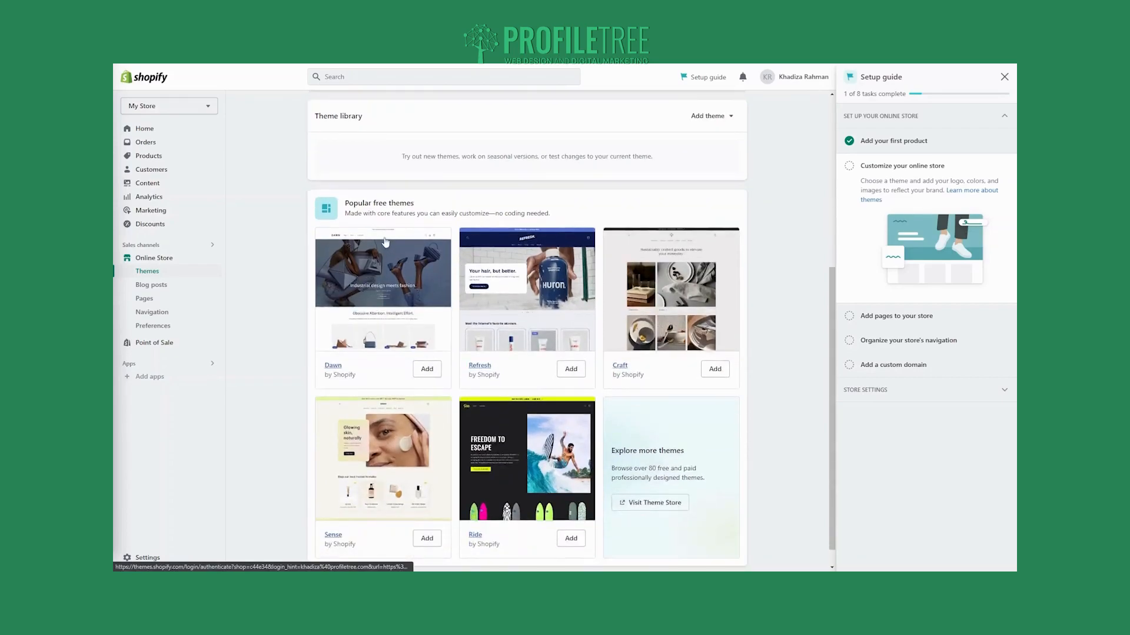
scroll(493, 394, "down", 1)
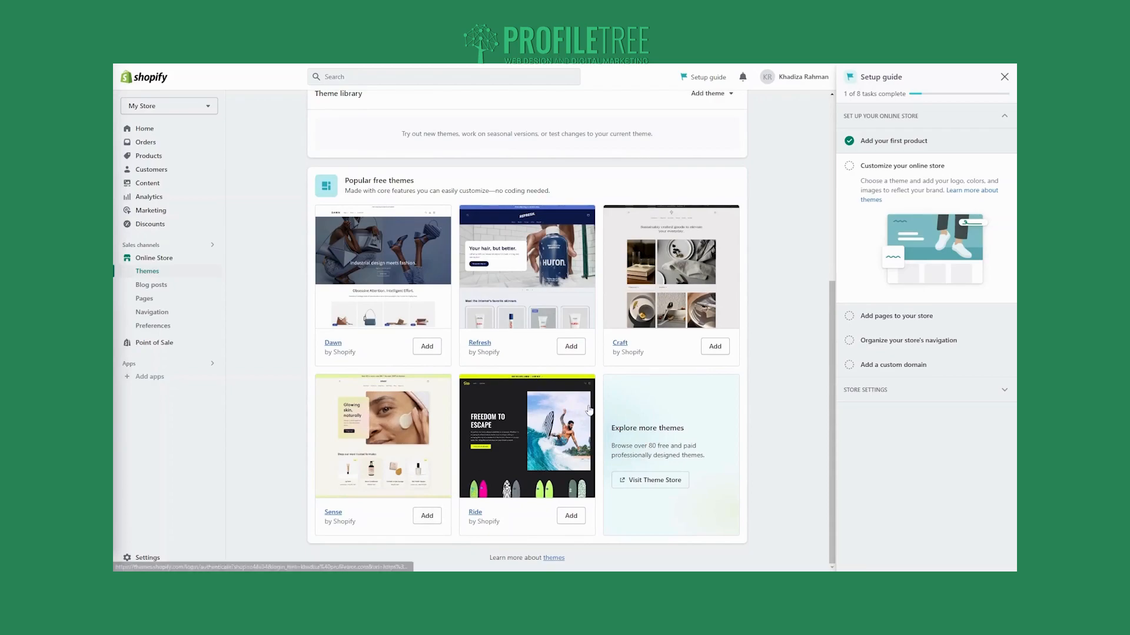
scroll(555, 420, "up", 1)
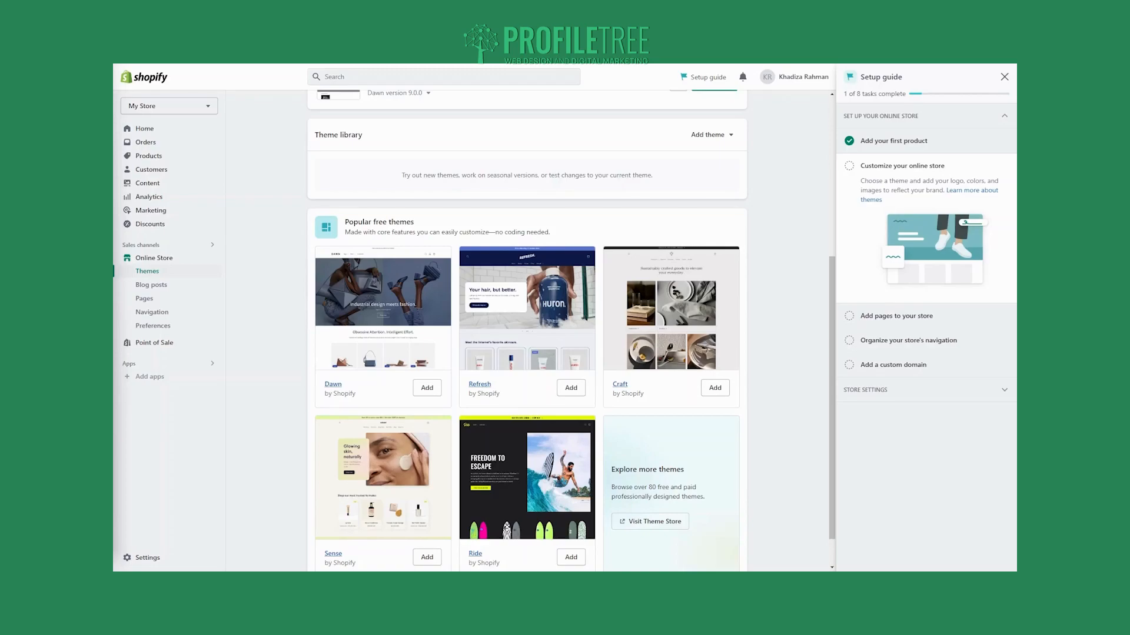
scroll(481, 266, "up", 5)
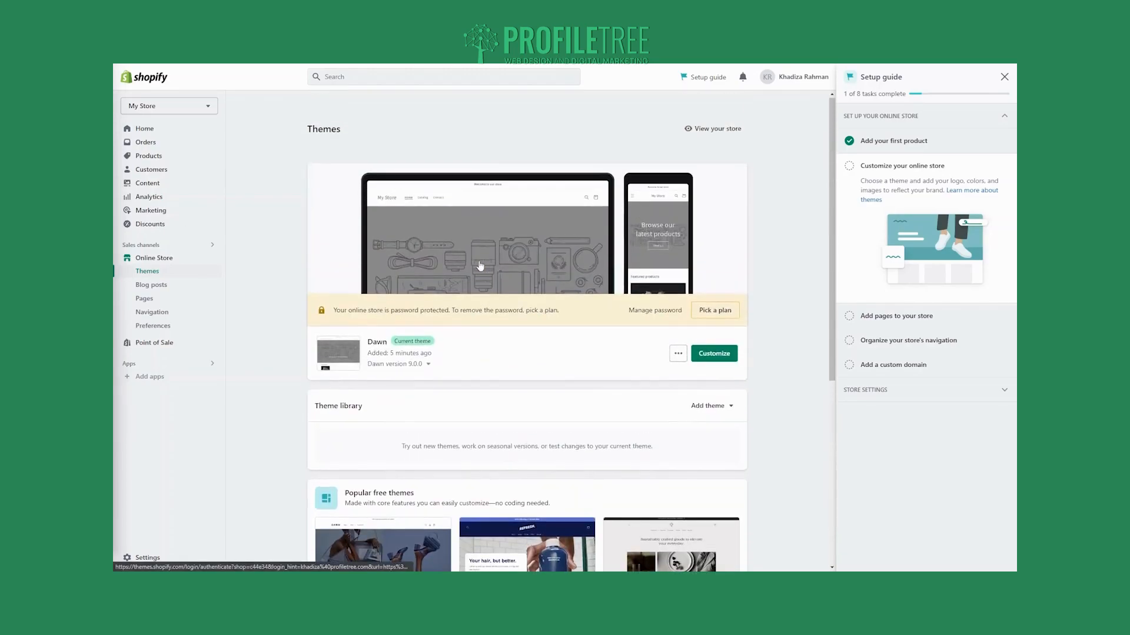
Open the current Dawn theme for customization and look over its home page preview
left_click(704, 357)
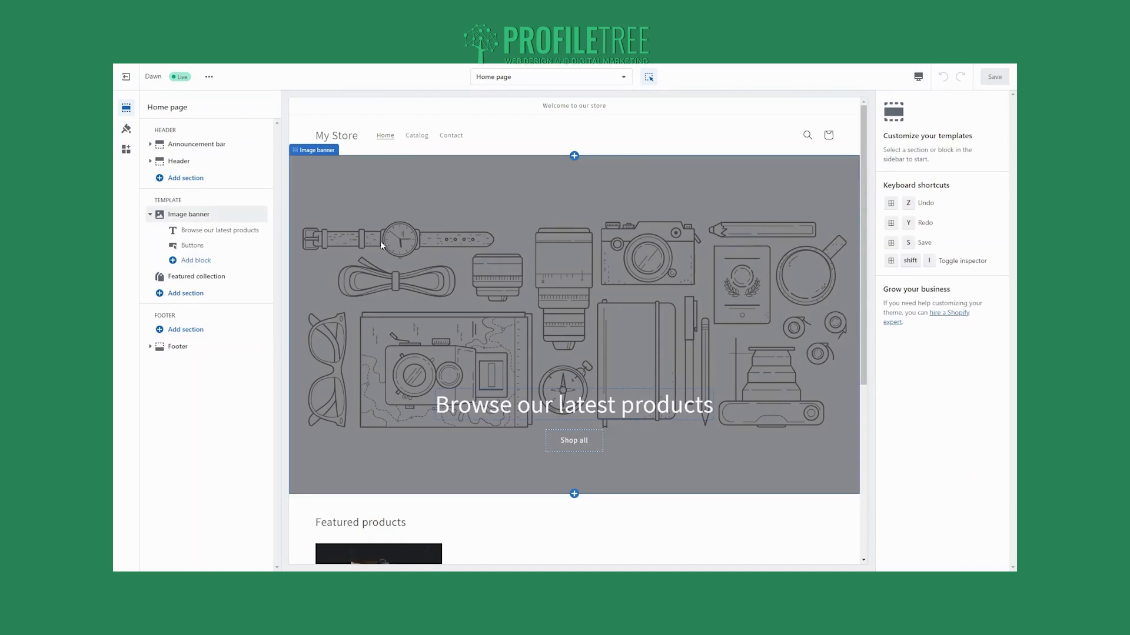
scroll(569, 368, "down", 5)
scroll(569, 369, "up", 5)
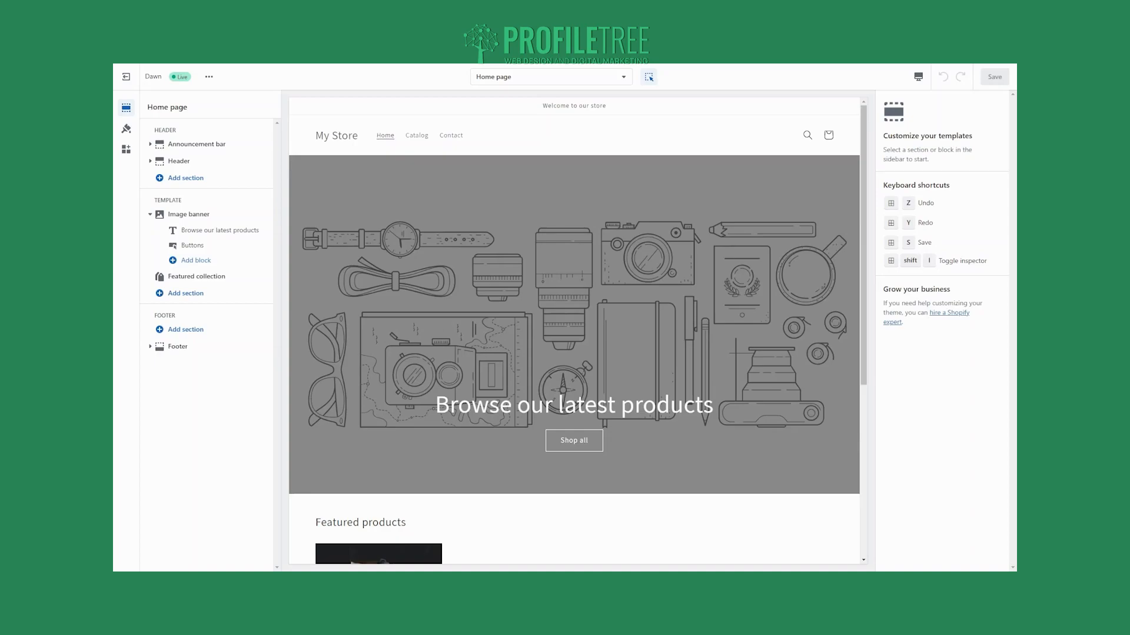
Review the theme settings for logo, colors, typography and layout, ending on the typography options
left_click(125, 130)
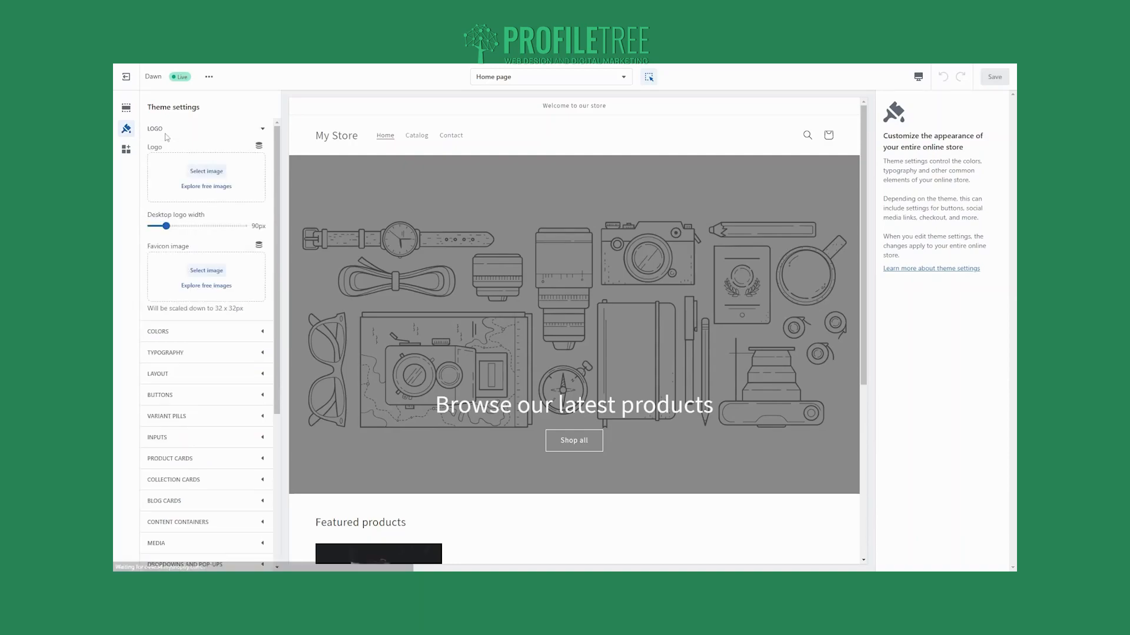
left_click(188, 331)
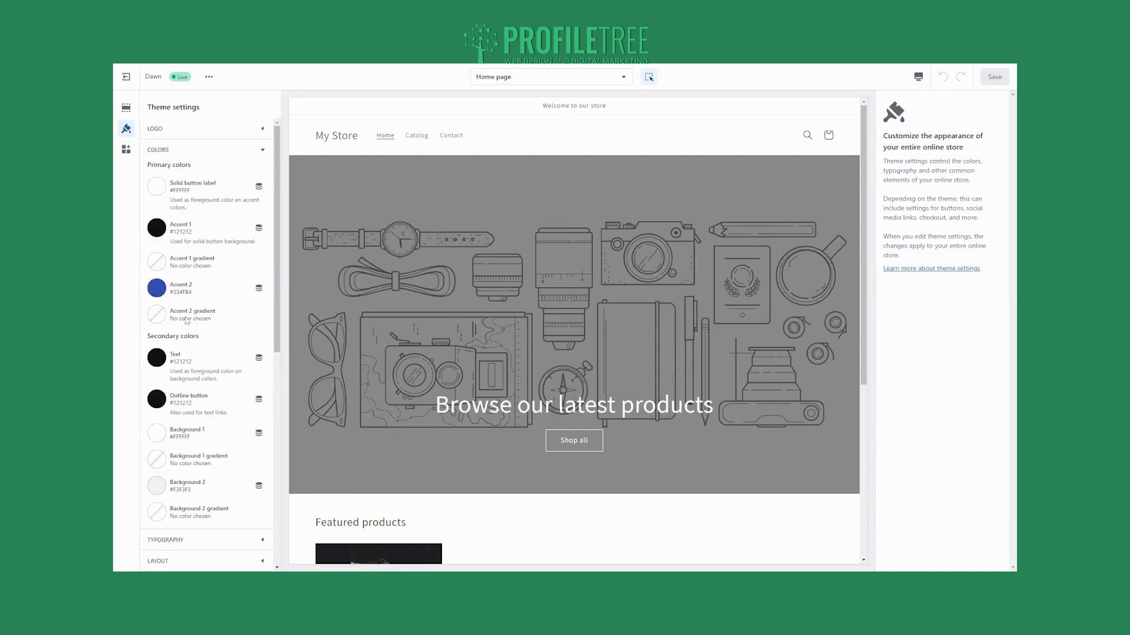
scroll(187, 343, "down", 3)
left_click(195, 391)
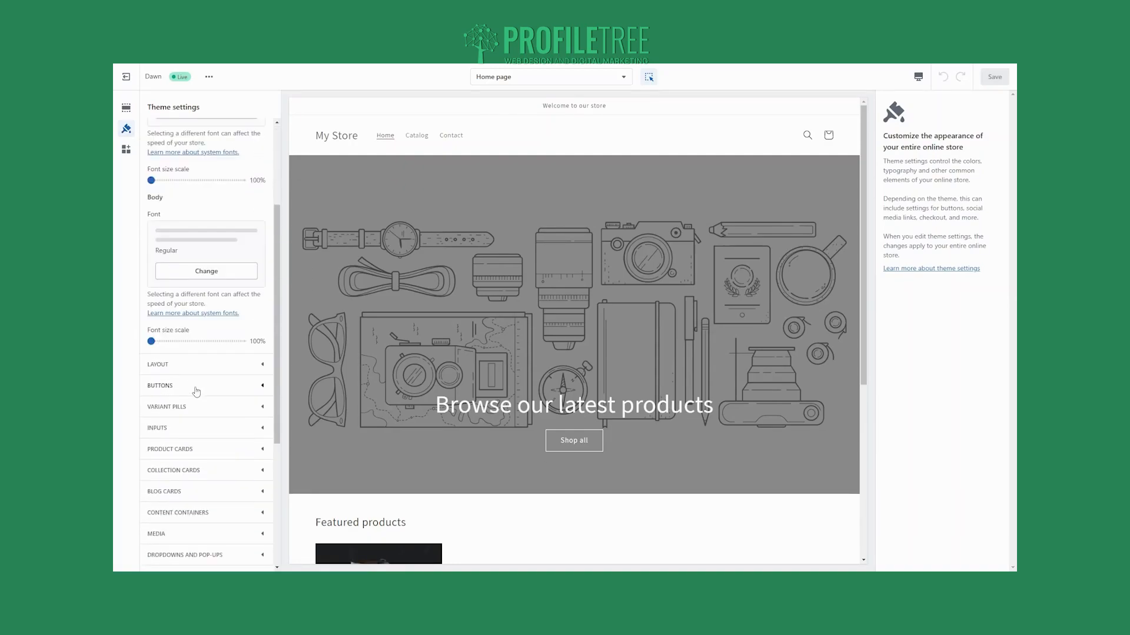
left_click(214, 365)
scroll(210, 370, "down", 5)
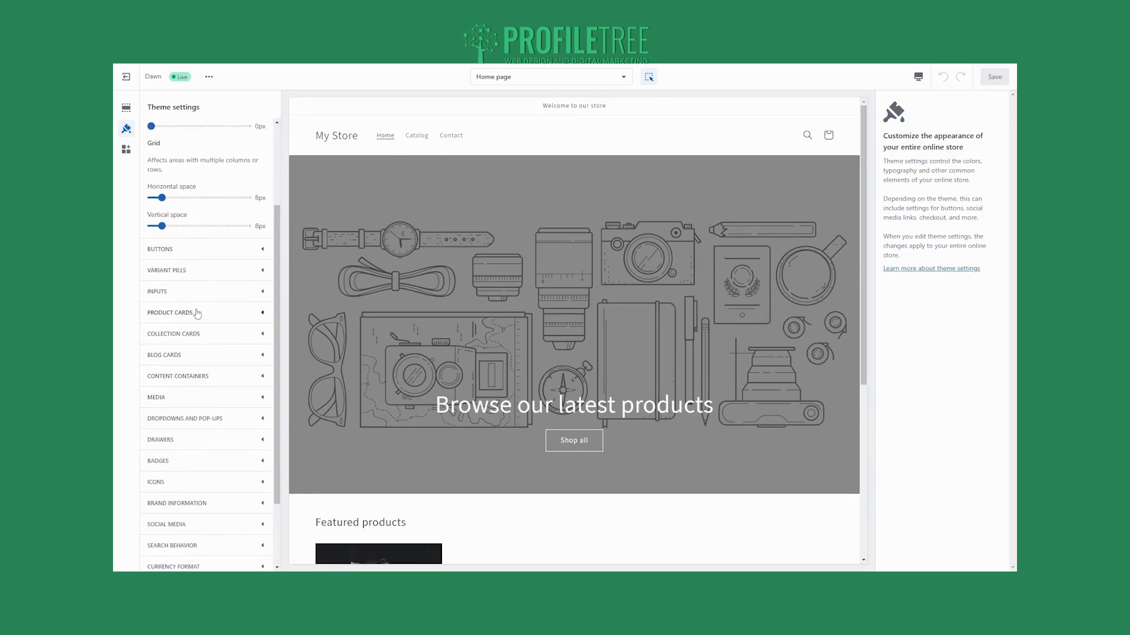
scroll(197, 314, "up", 5)
left_click(194, 174)
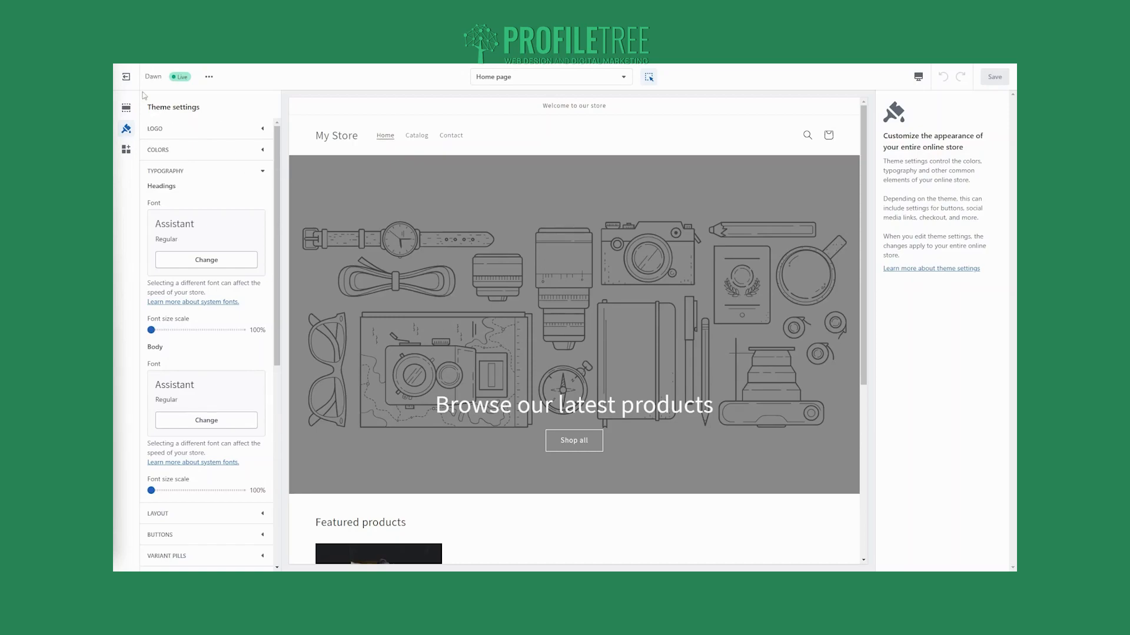
Inspect the image banner's heading block settings and view the featured products beneath it in the preview
left_click(551, 442)
left_click(581, 410)
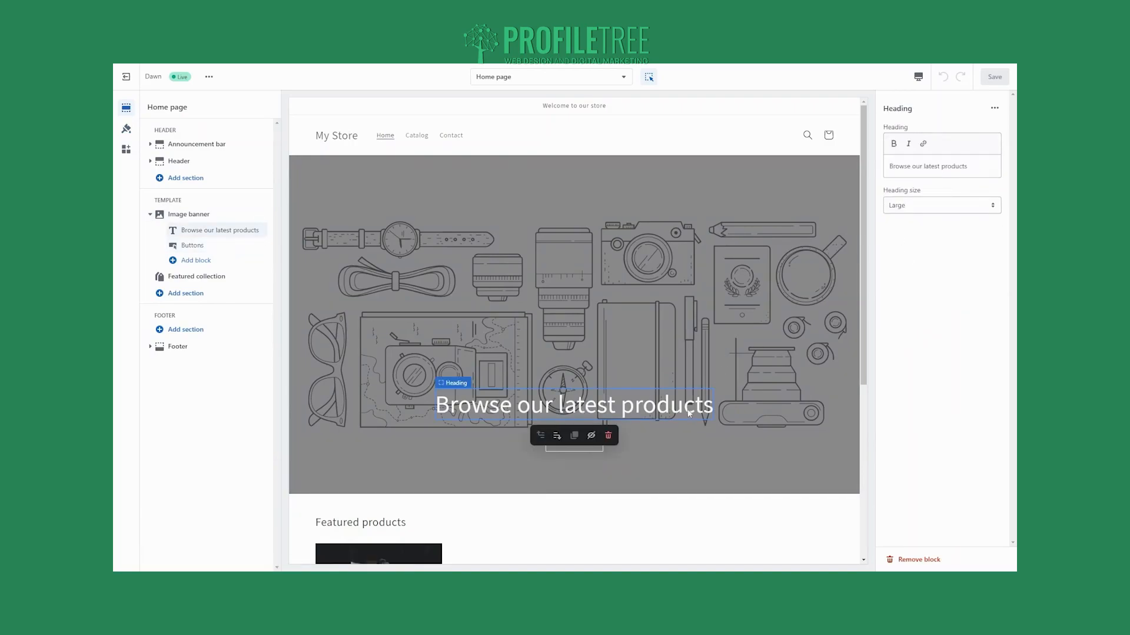
scroll(663, 410, "down", 3)
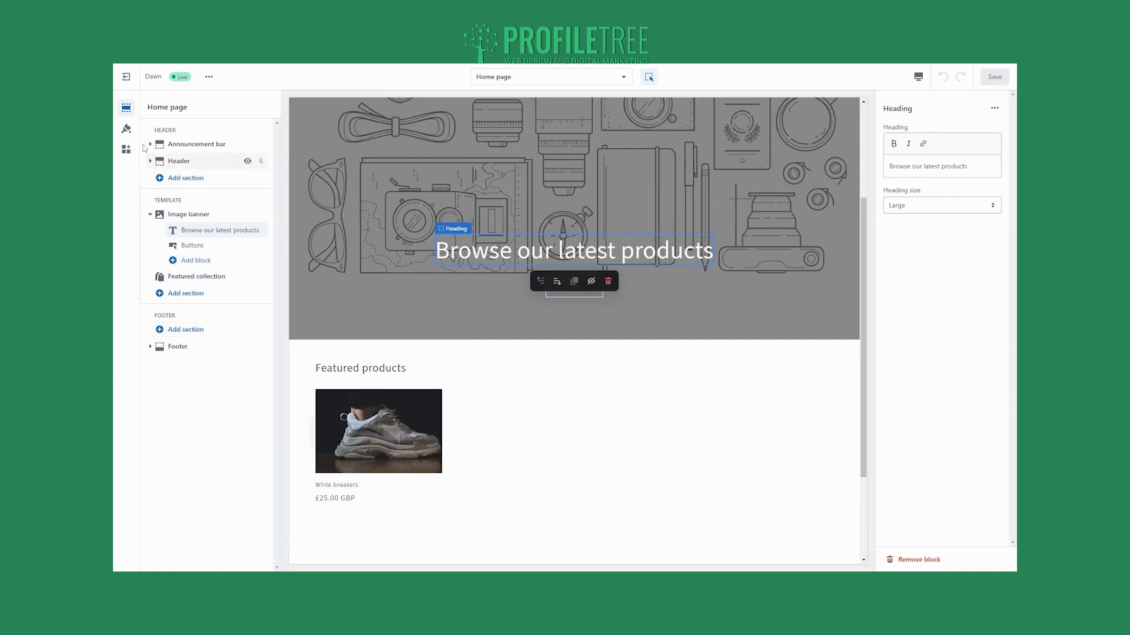
Change the theme's solid button label color to red #DD1D1D and save the theme
left_click(126, 128)
left_click(165, 151)
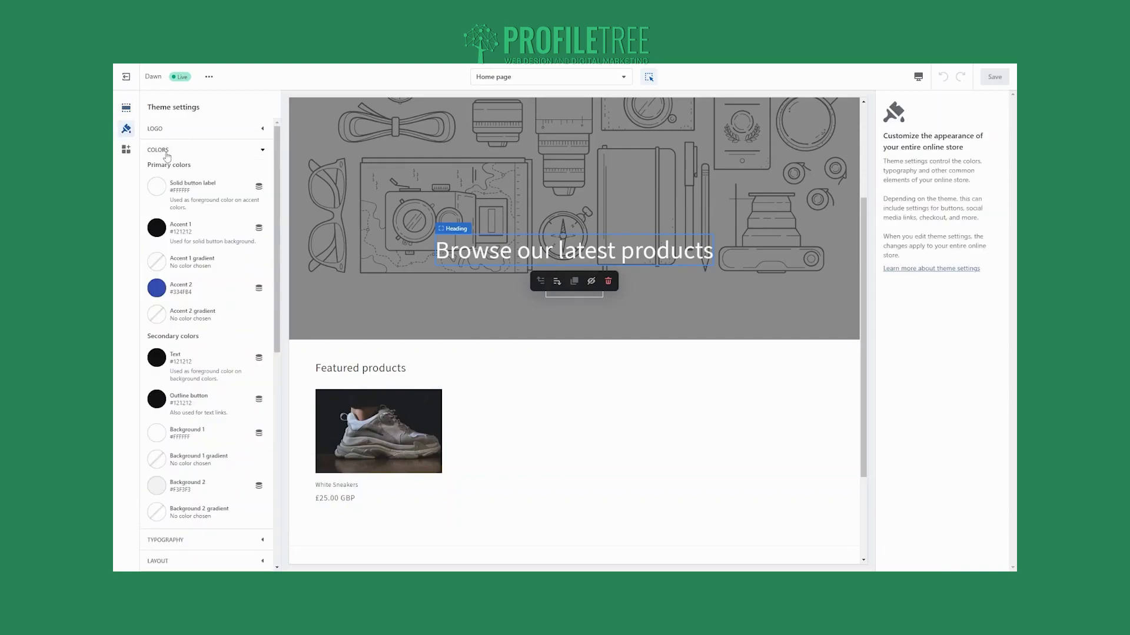
left_click(156, 196)
left_click(174, 336)
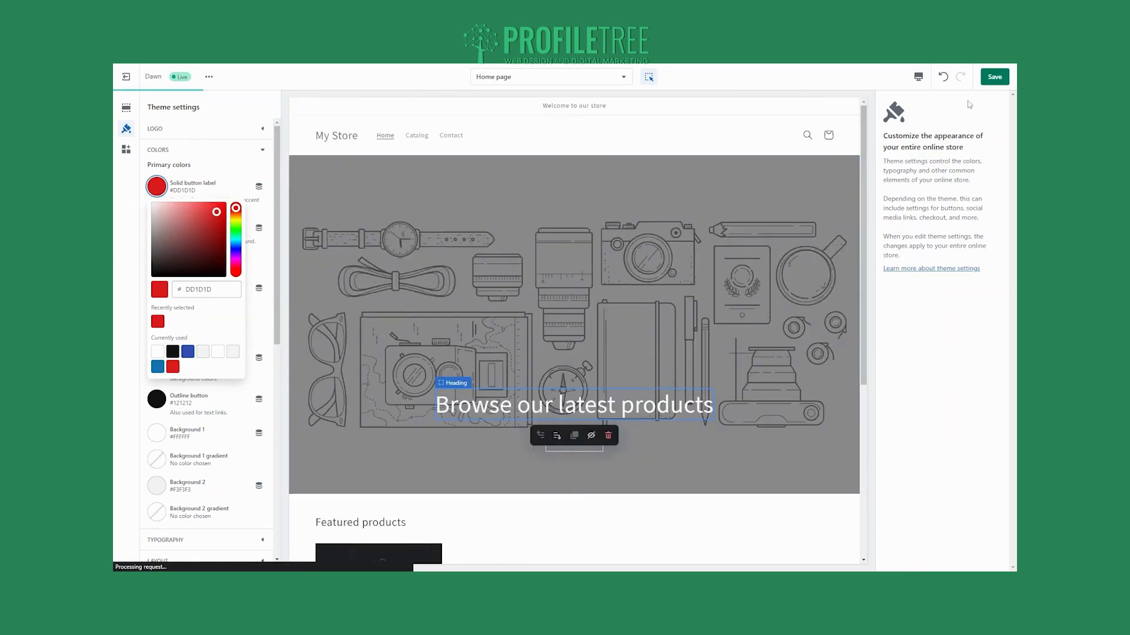
left_click(994, 78)
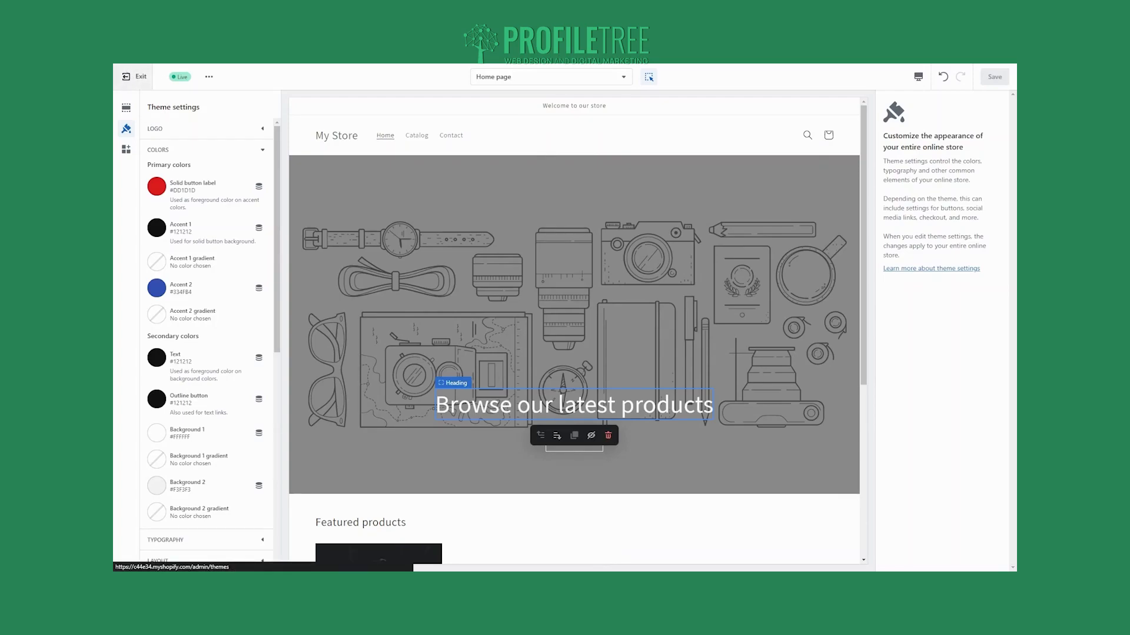
Exit the theme editor and start a new page from the setup guide's task for adding pages
left_click(126, 77)
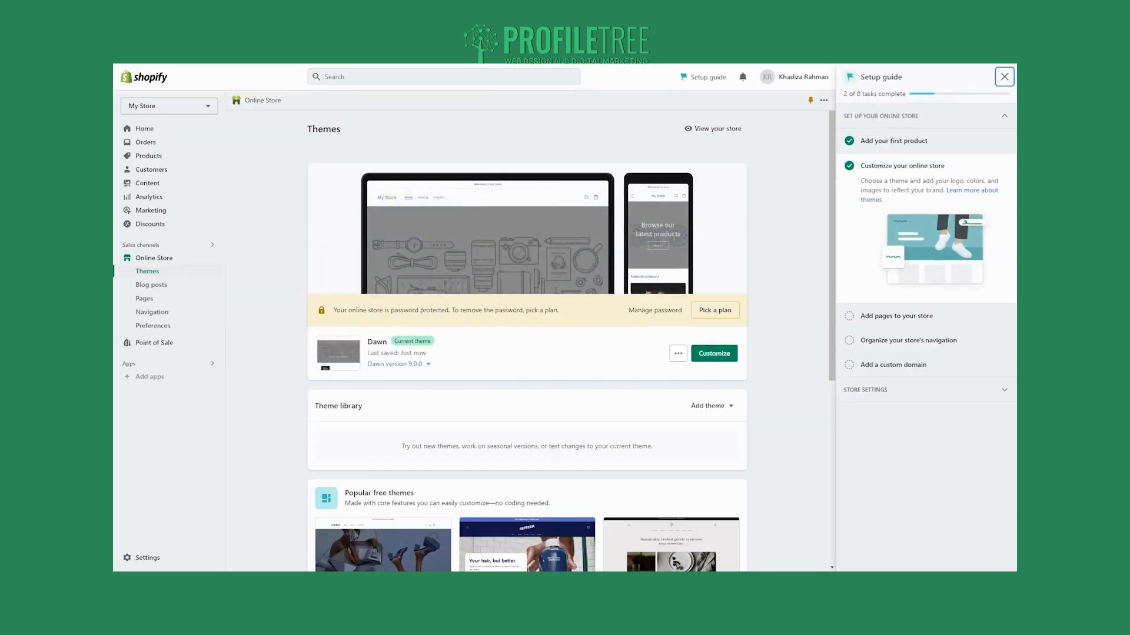
left_click(176, 128)
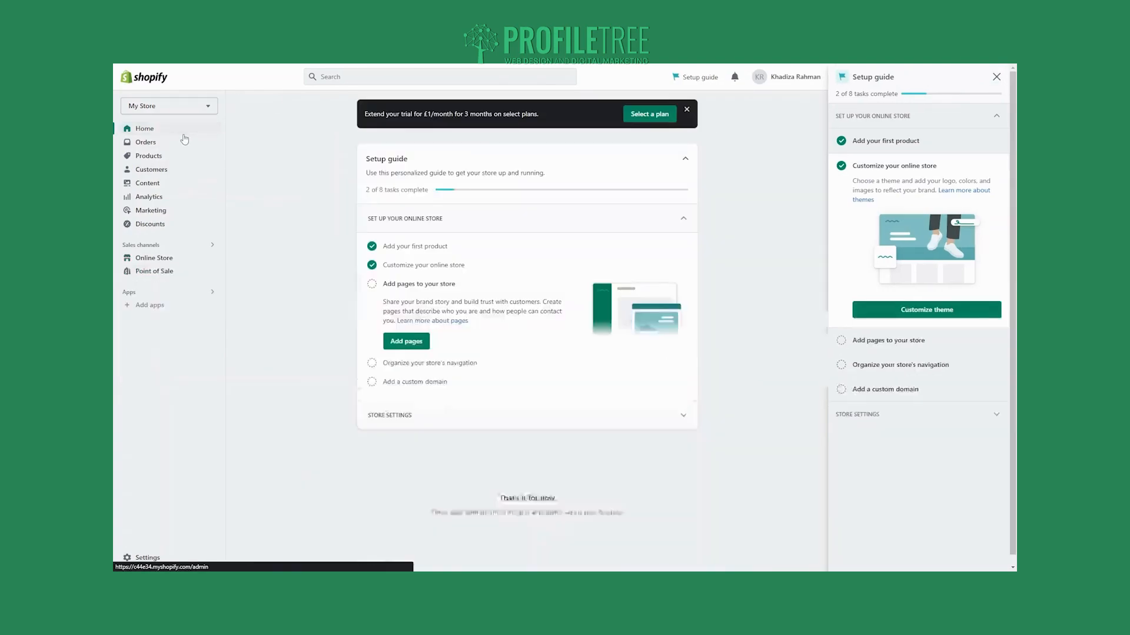
left_click(406, 341)
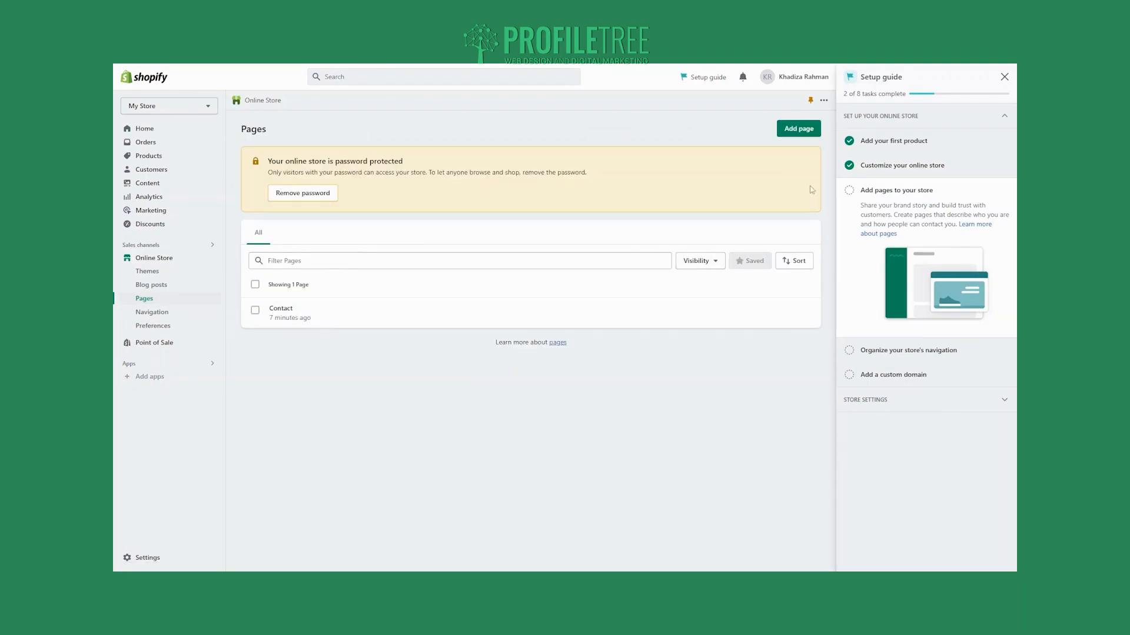
left_click(795, 127)
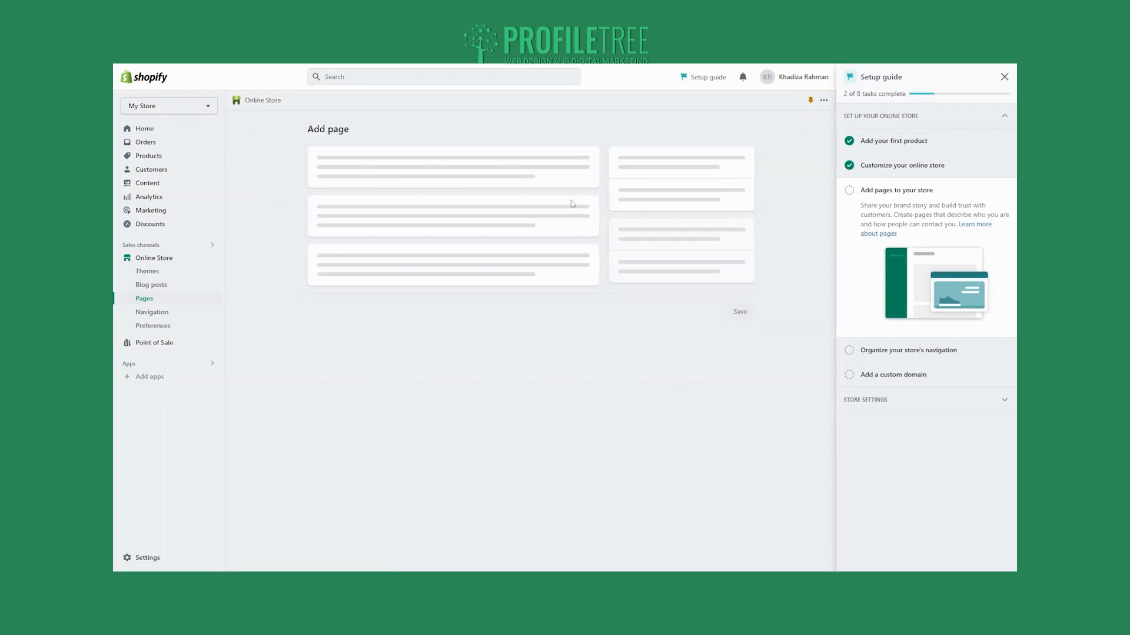
Title the new page About US
left_click(374, 170)
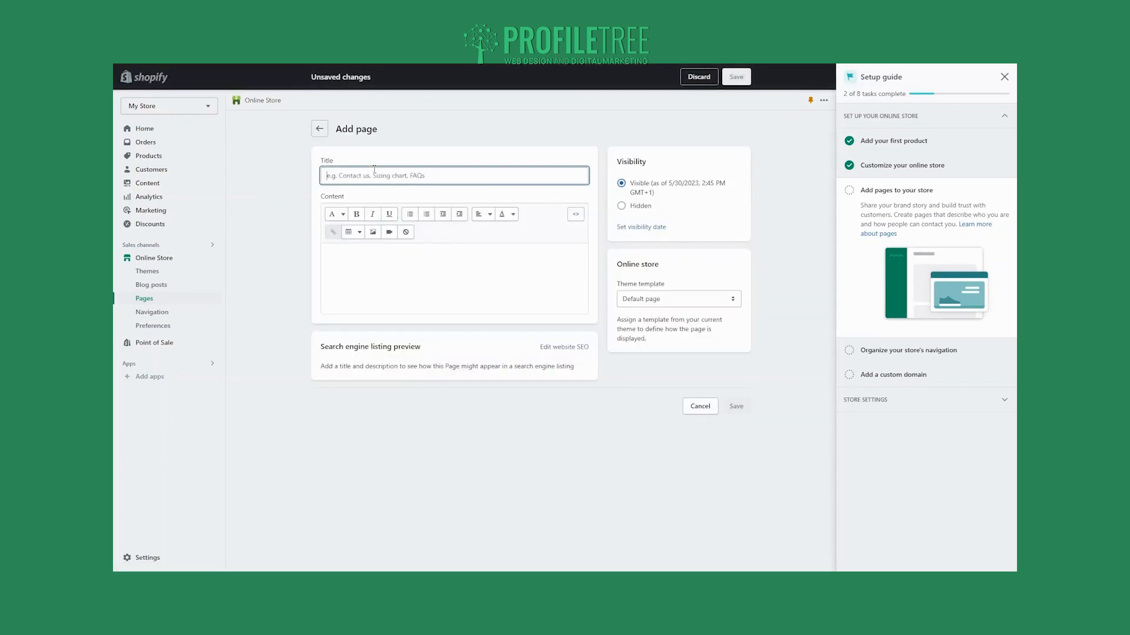
type("Mens")
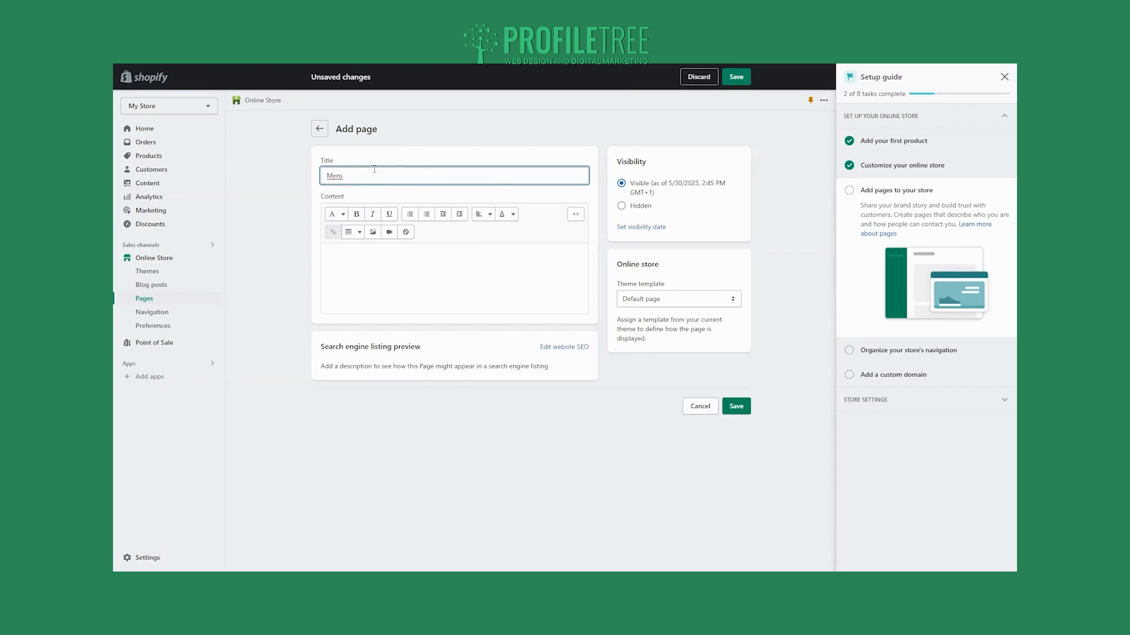
double_click(333, 176)
type("About")
key("BackSpace")
type("ut US")
Keep the Default page theme template for the About US page, leave its content empty and save it
left_click(644, 299)
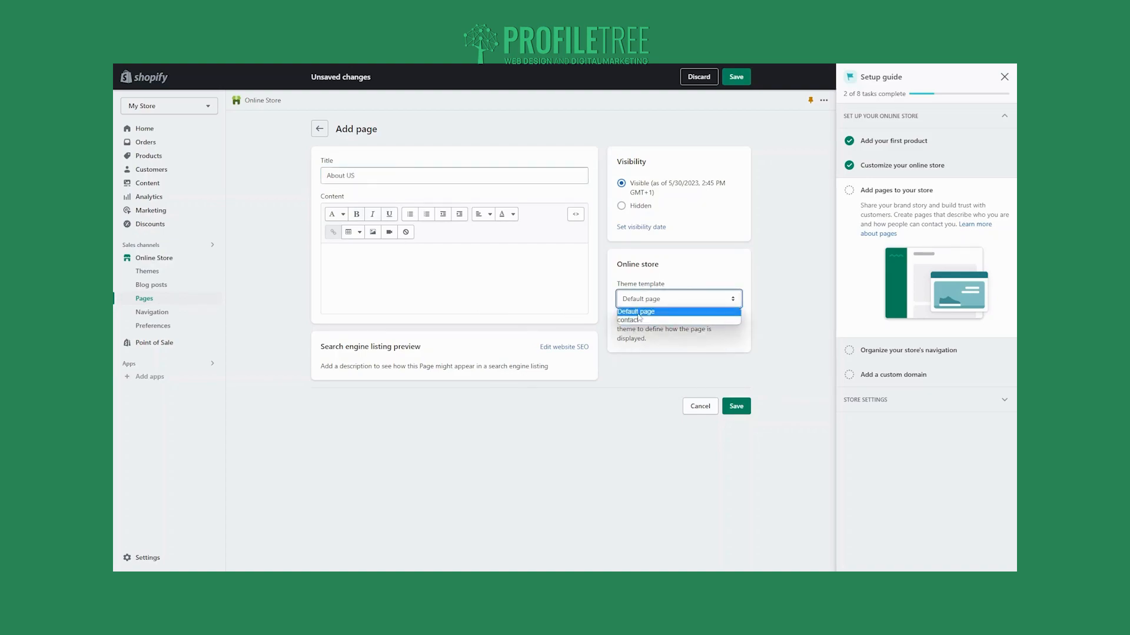
left_click(638, 312)
left_click(503, 291)
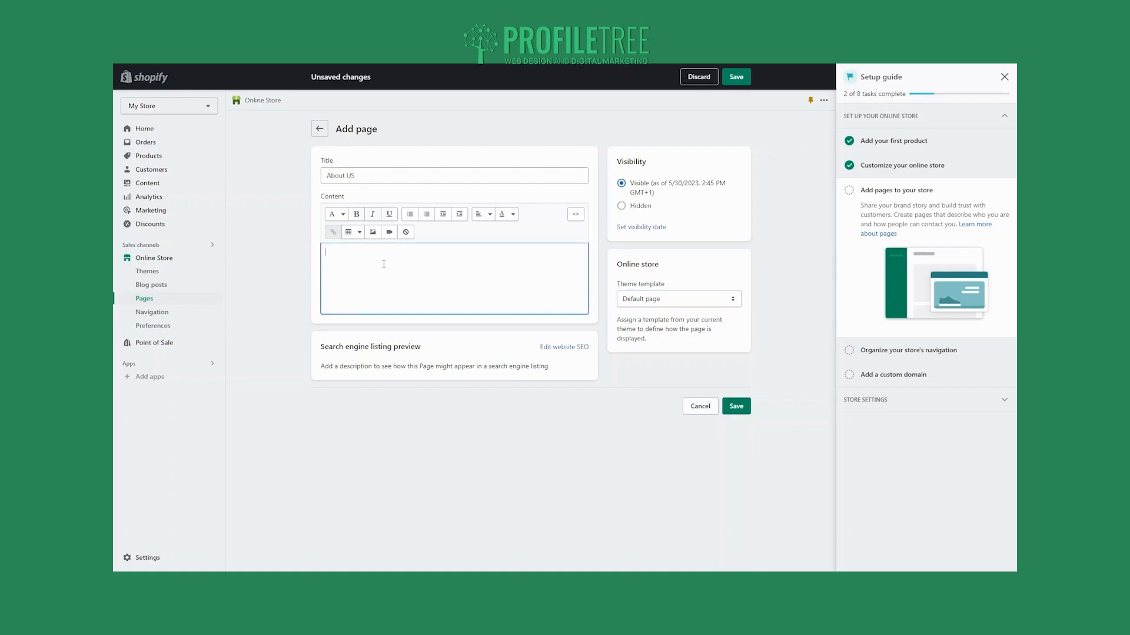
left_click(743, 77)
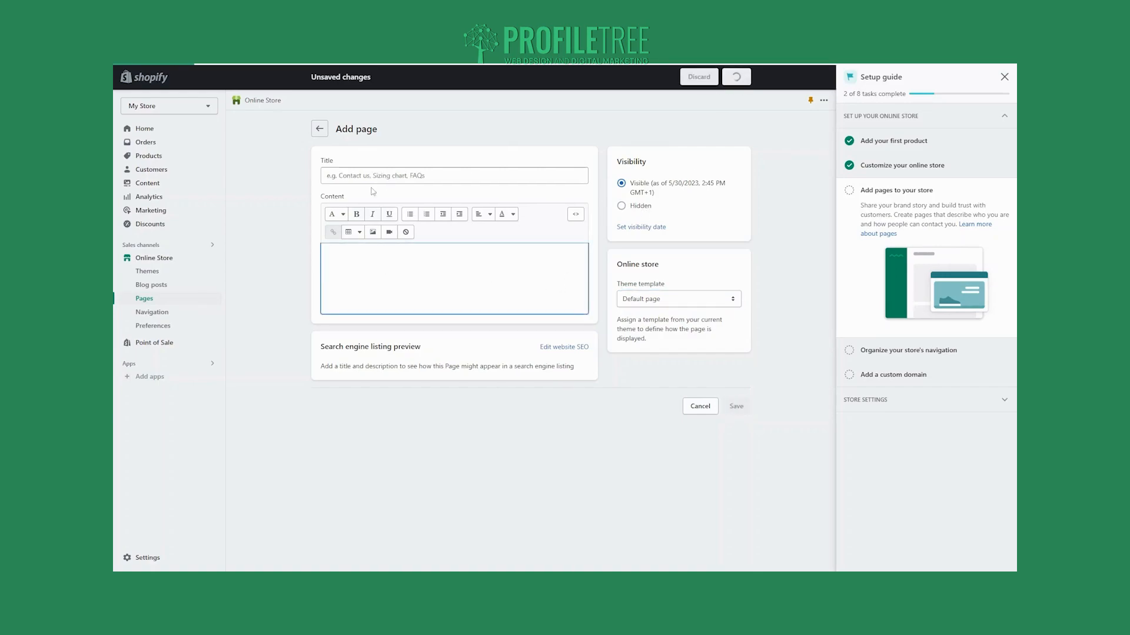
Open the Main menu for editing through the setup guide's task for organizing the store's navigation
left_click(143, 130)
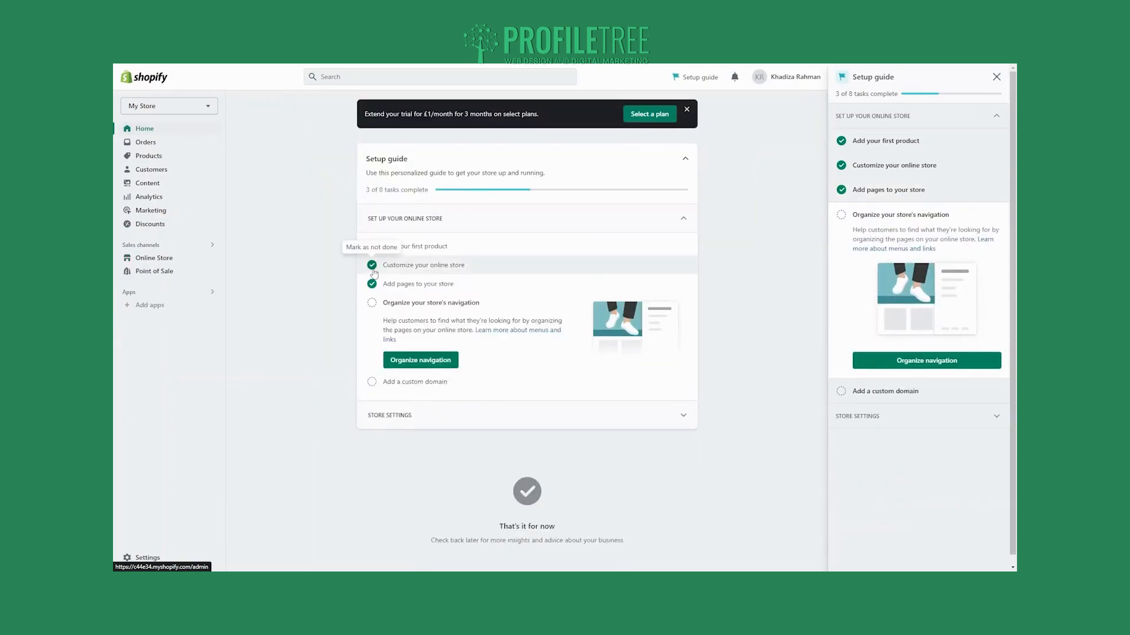
left_click(421, 361)
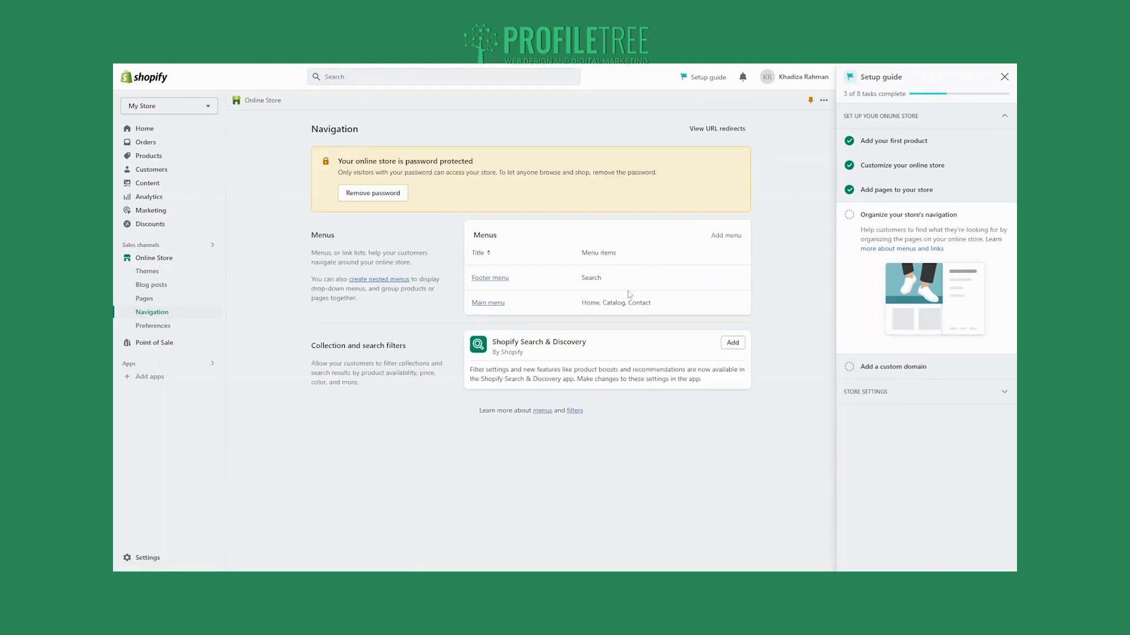
left_click(488, 303)
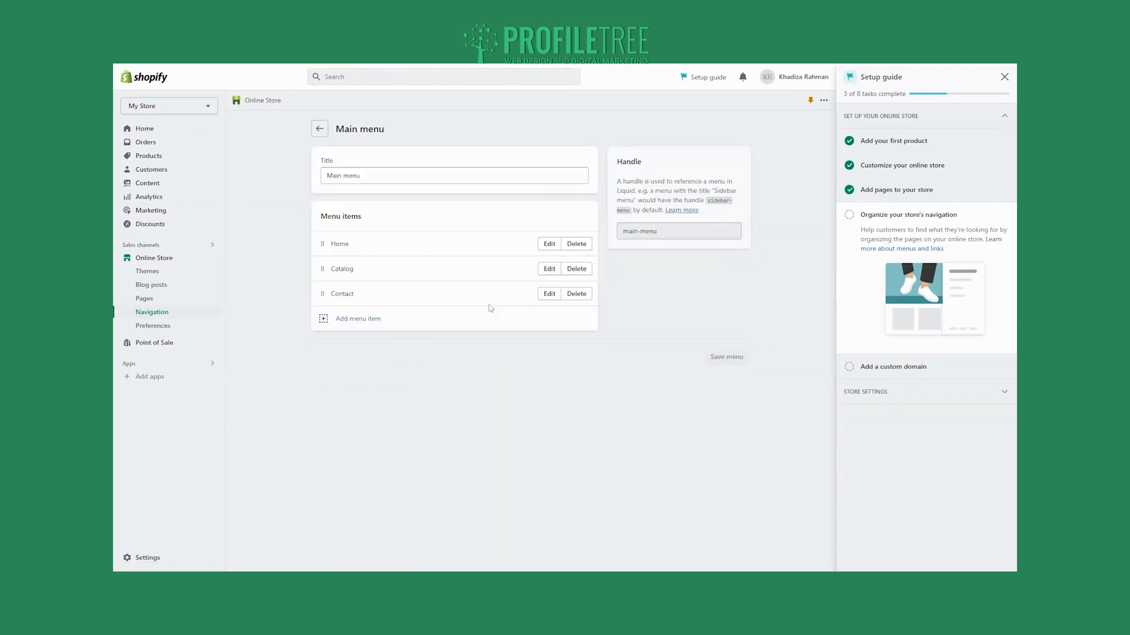
Add a menu item named About Us to the Main menu, linked to the About US page
mouse_move(322, 294)
left_mouse_down()
mouse_move(323, 272)
mouse_move(324, 294)
left_mouse_up()
left_click(330, 318)
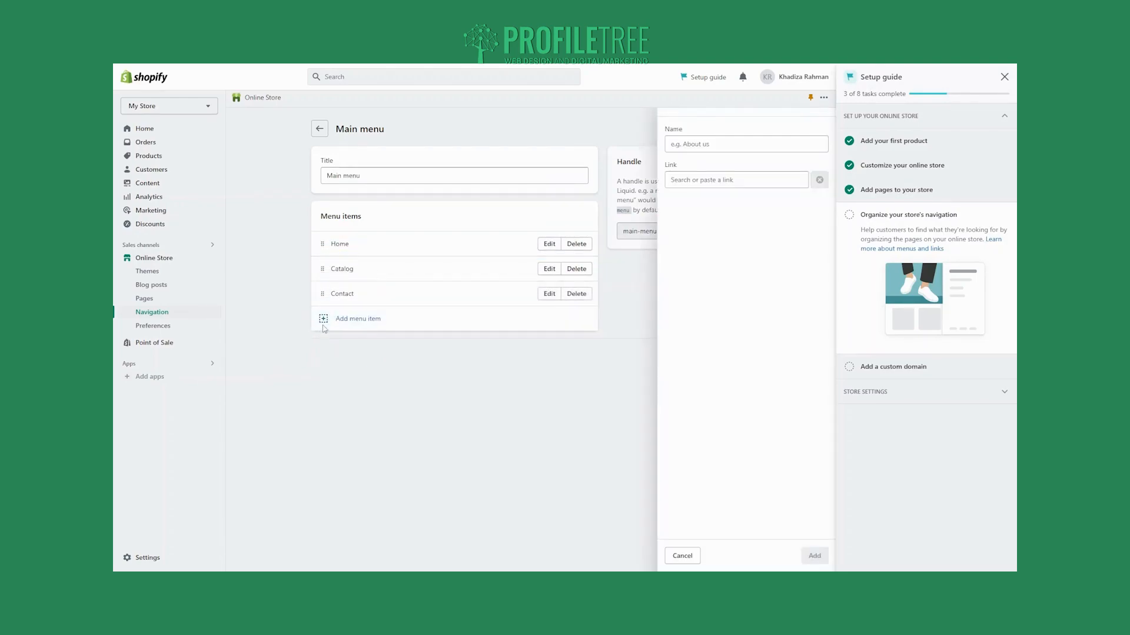
left_click(706, 180)
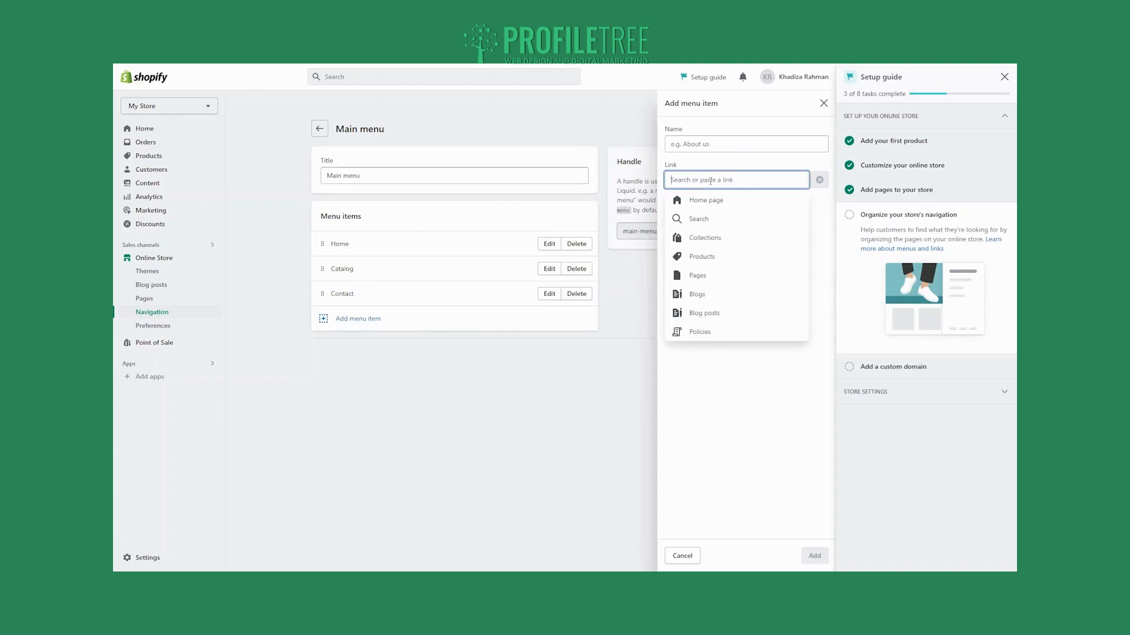
left_click(701, 275)
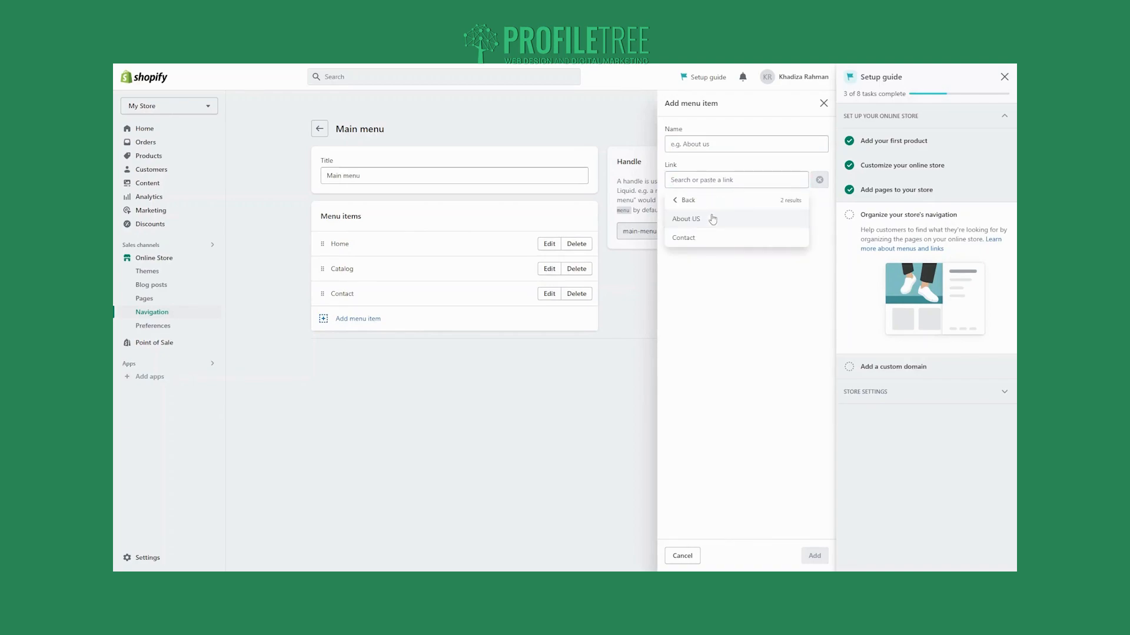
left_click(712, 219)
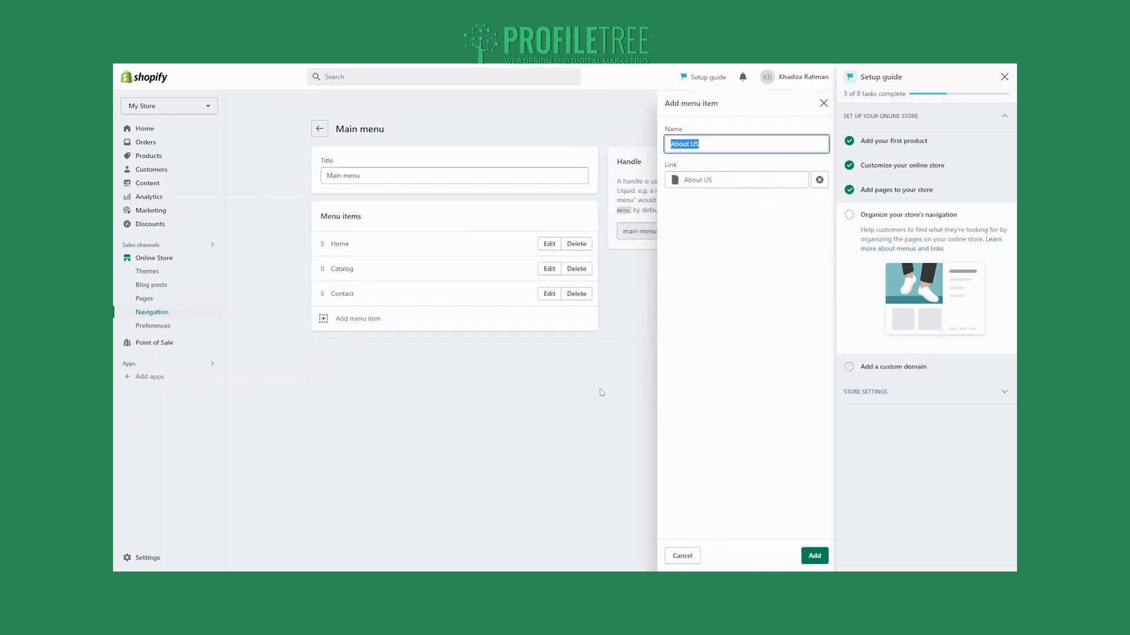
left_click(705, 144)
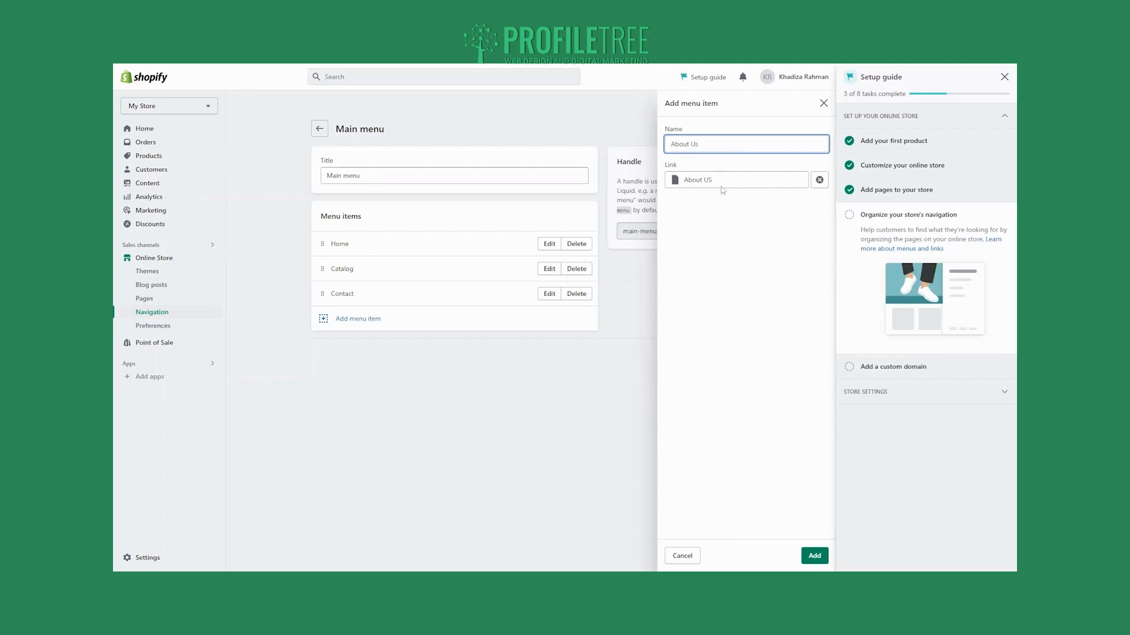
left_click(815, 555)
Move the About Us item between Home and Catalog and save the Main menu
left_click_drag(322, 323, 322, 269)
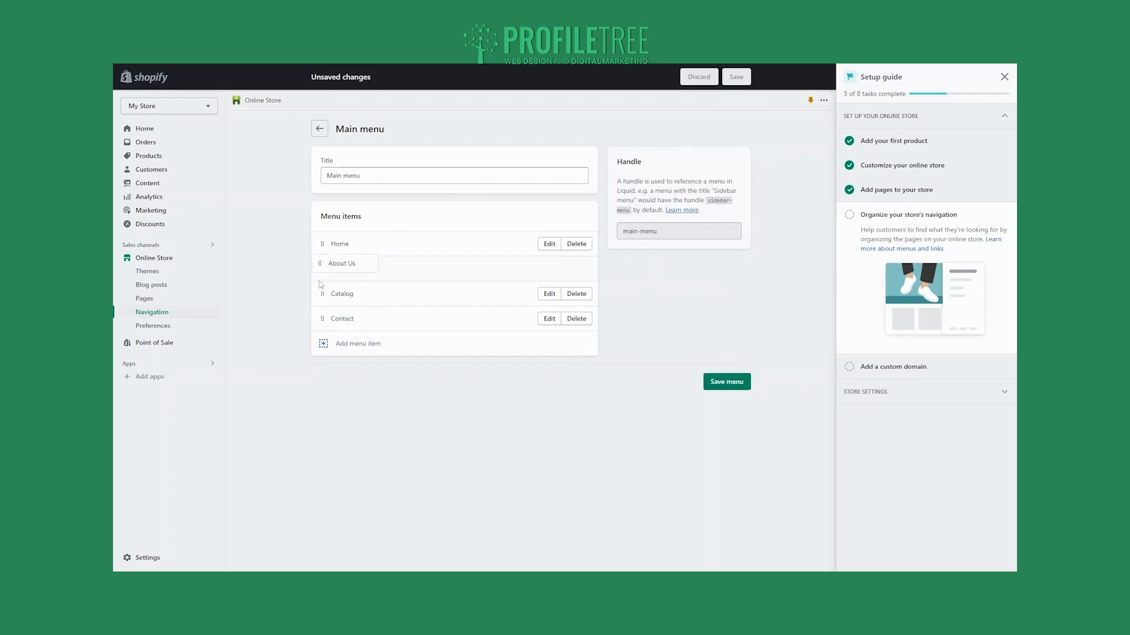
left_click(736, 83)
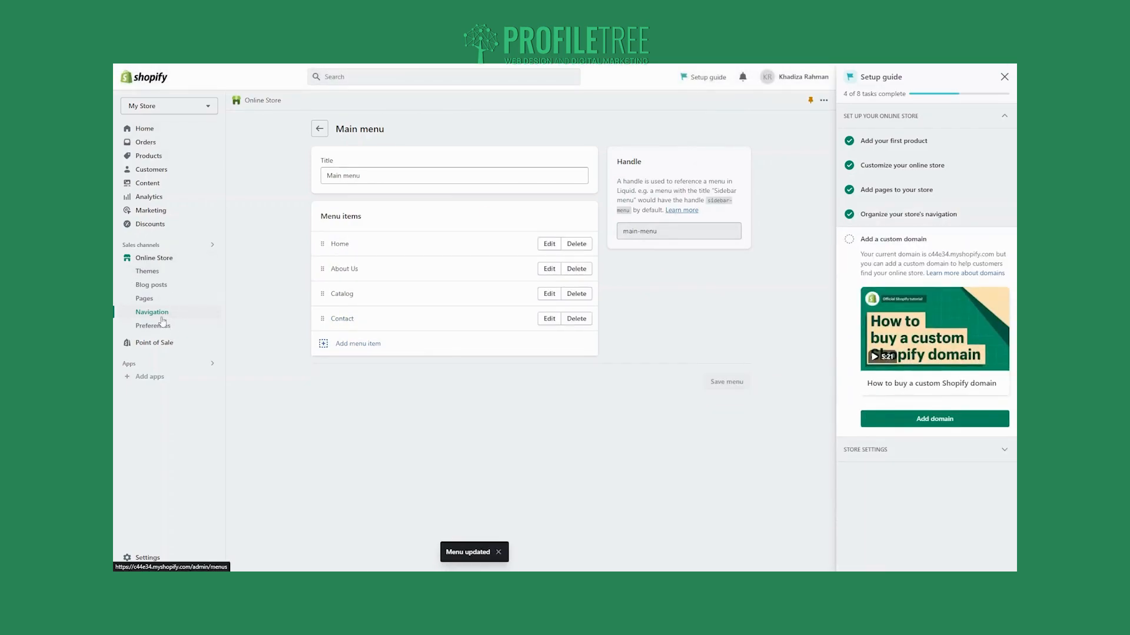
Review the options for buying or connecting a domain through the home page's custom domain task, then return to the home page
left_click(166, 131)
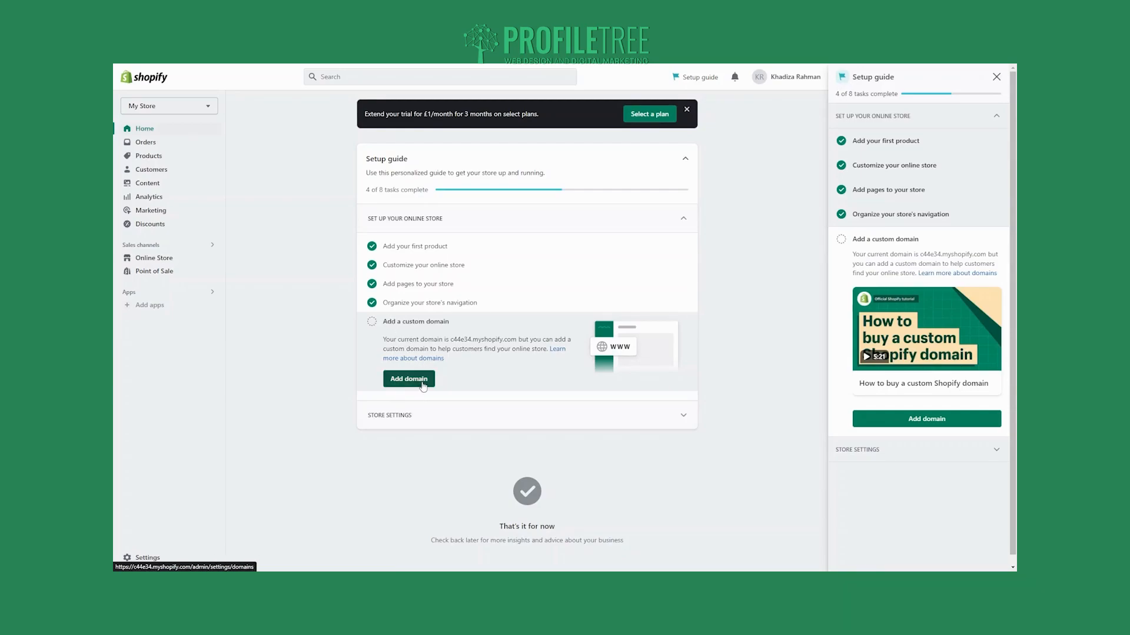
left_click(423, 386)
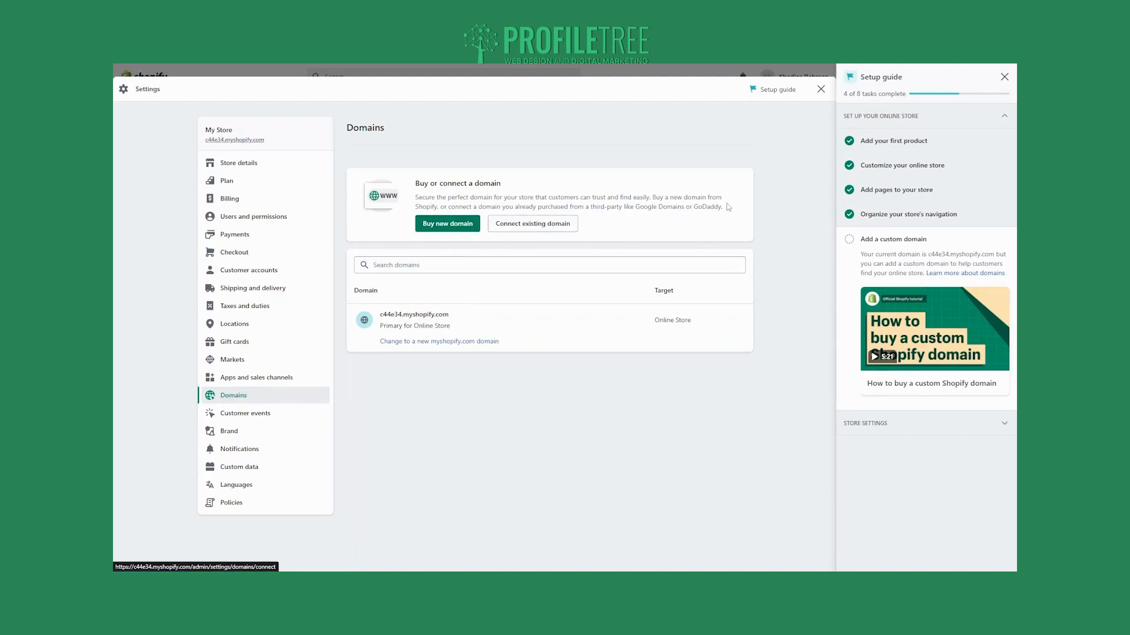
left_click(821, 89)
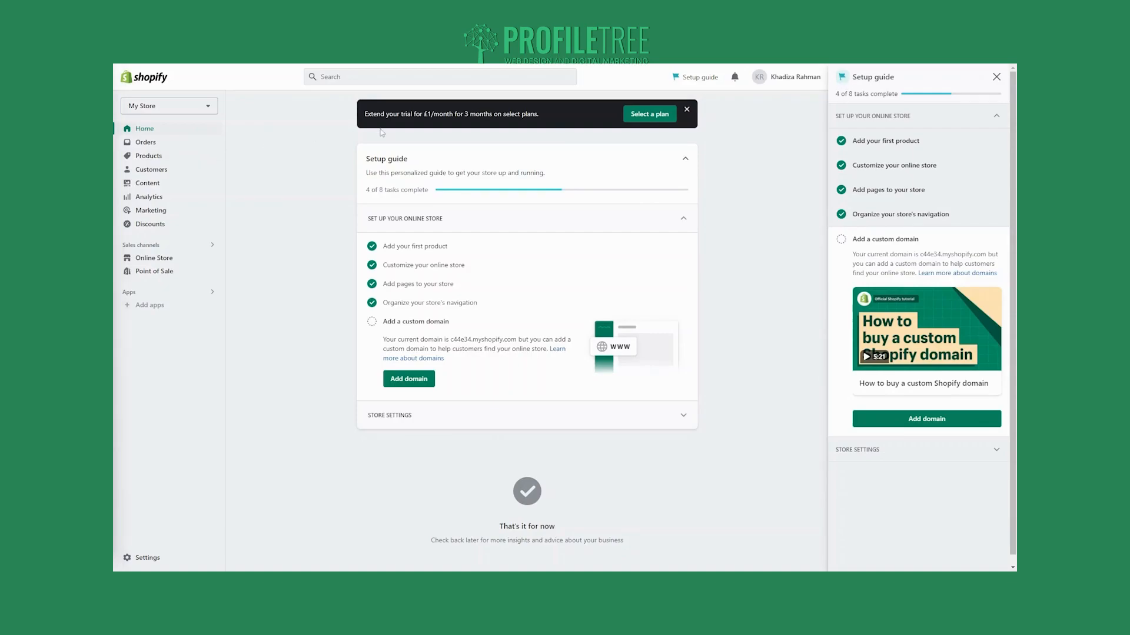
Open the store's plan selection and compare the payments, features and shipping of the Basic, Shopify and Advanced plans
left_click(649, 115)
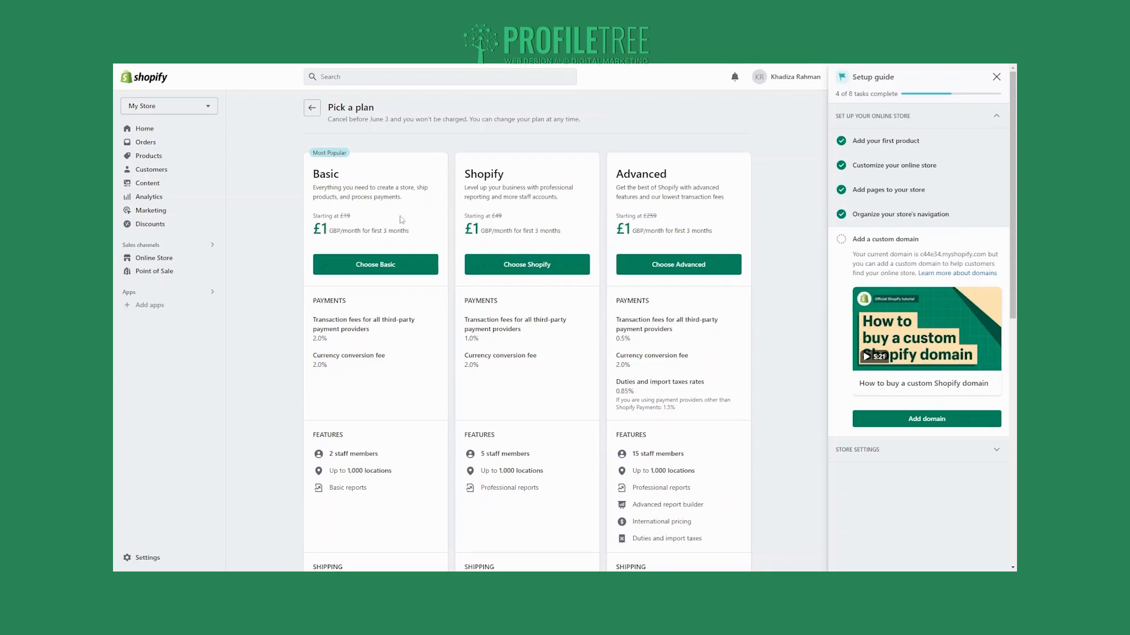
scroll(394, 239, "down", 1)
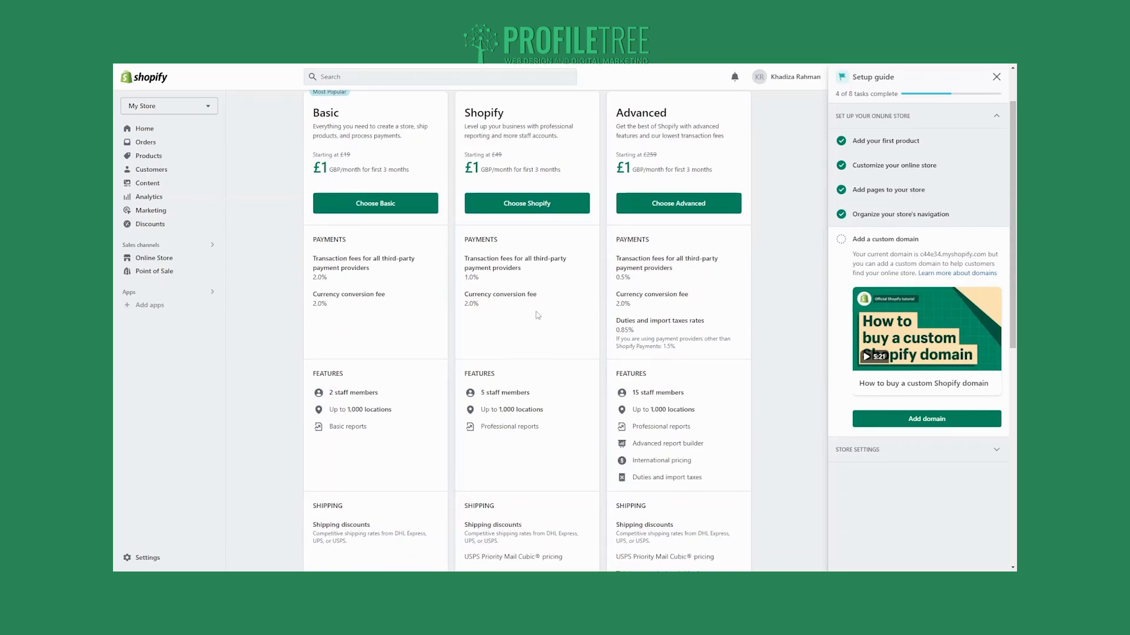
scroll(537, 316, "up", 1)
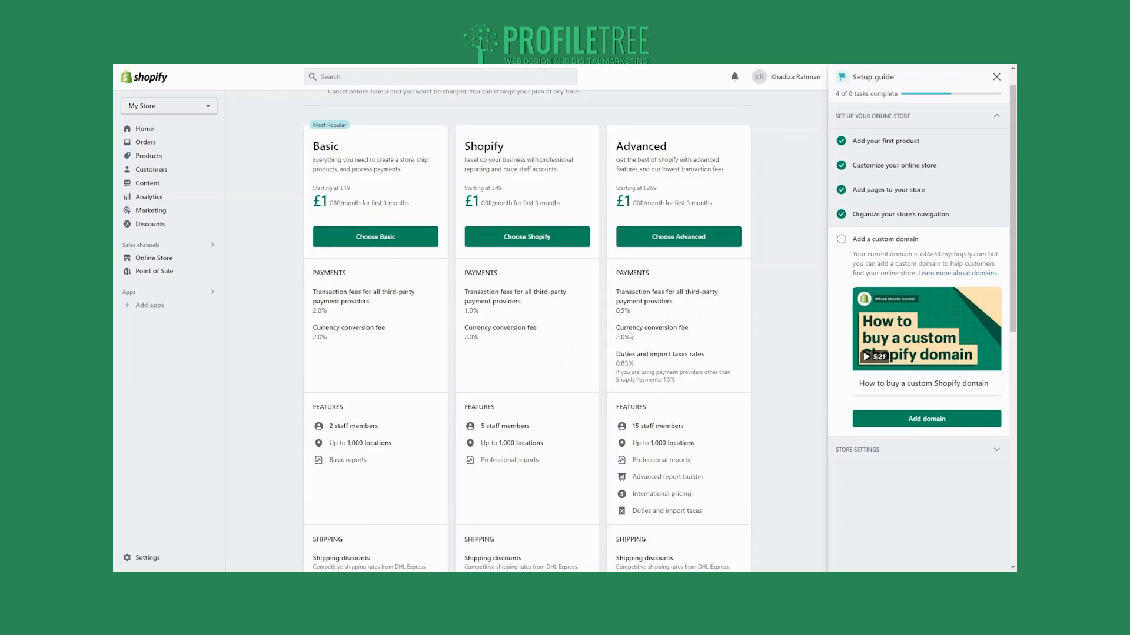
scroll(629, 335, "down", 1)
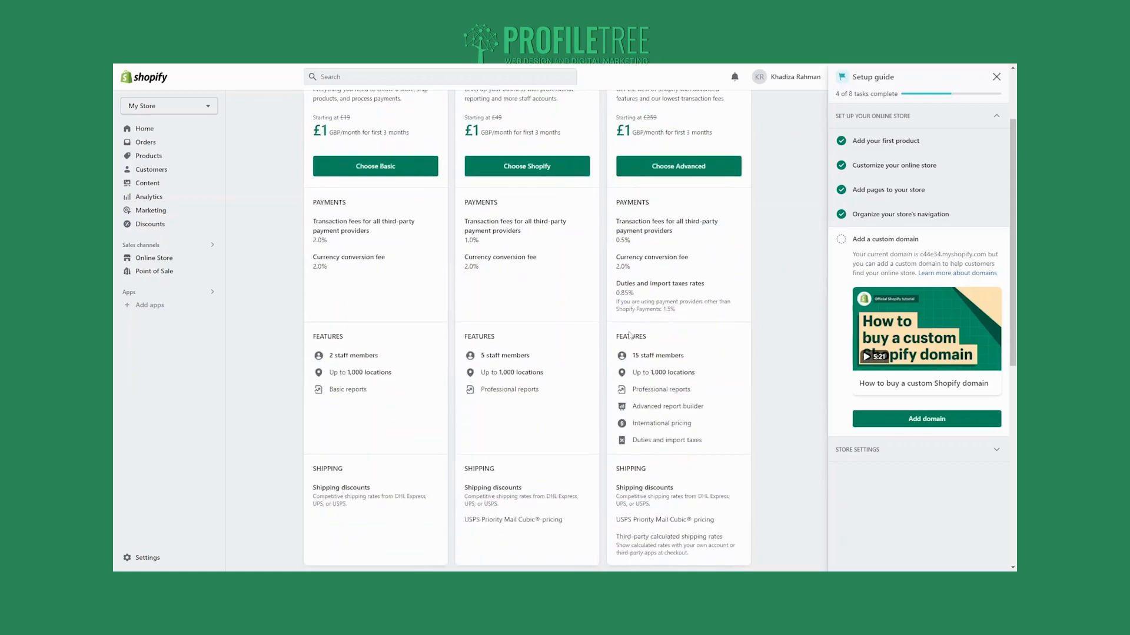
scroll(521, 399, "down", 1)
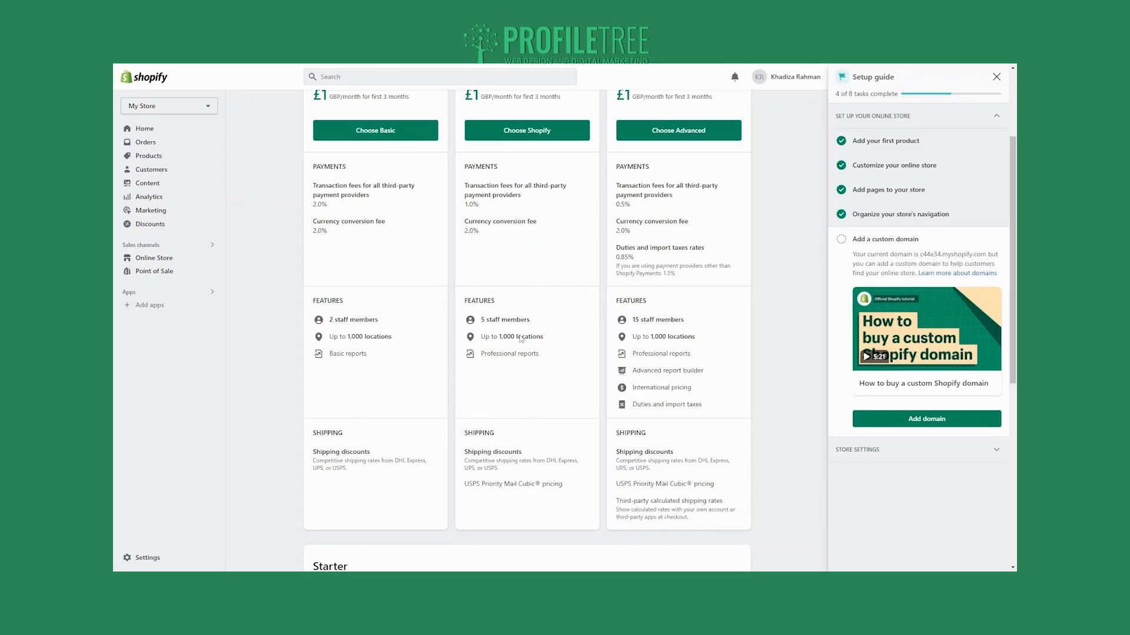
scroll(520, 338, "up", 2)
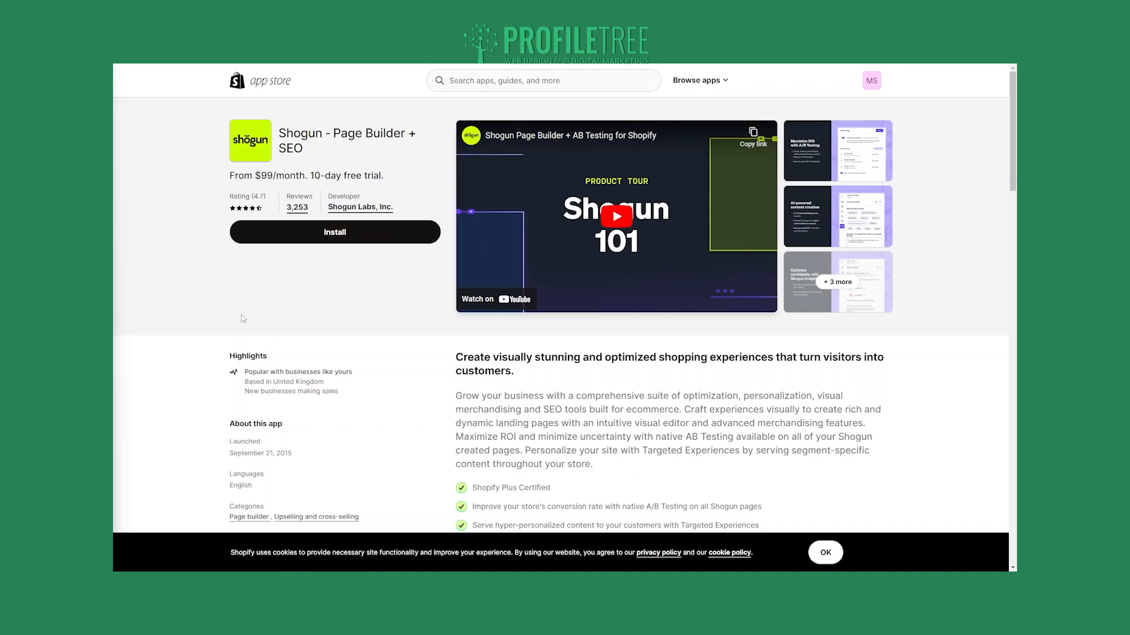
Examine the Shogun - Page Builder + SEO listing in the Shopify App Store, from its description through pricing and reviews
scroll(404, 378, "down", 2)
scroll(404, 378, "down", 2)
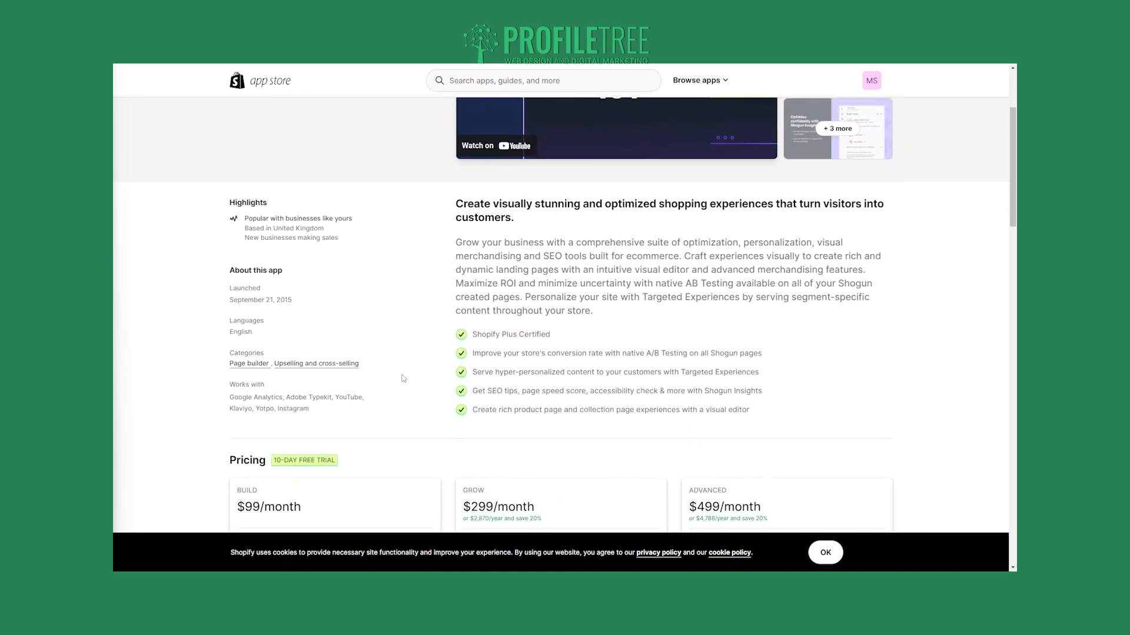
scroll(404, 378, "down", 2)
scroll(404, 377, "up", 5)
scroll(376, 436, "down", 10)
scroll(377, 436, "down", 5)
scroll(556, 290, "up", 15)
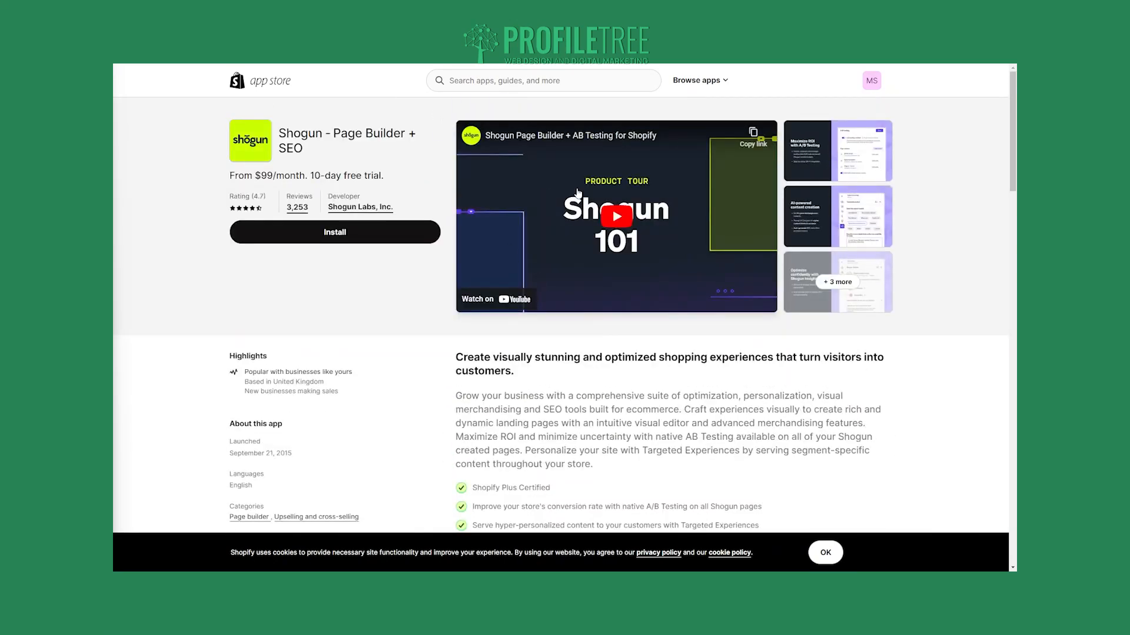
View the enlarged Shogun Insights image from the listing's gallery, close it and review the app's feature description
left_click(842, 291)
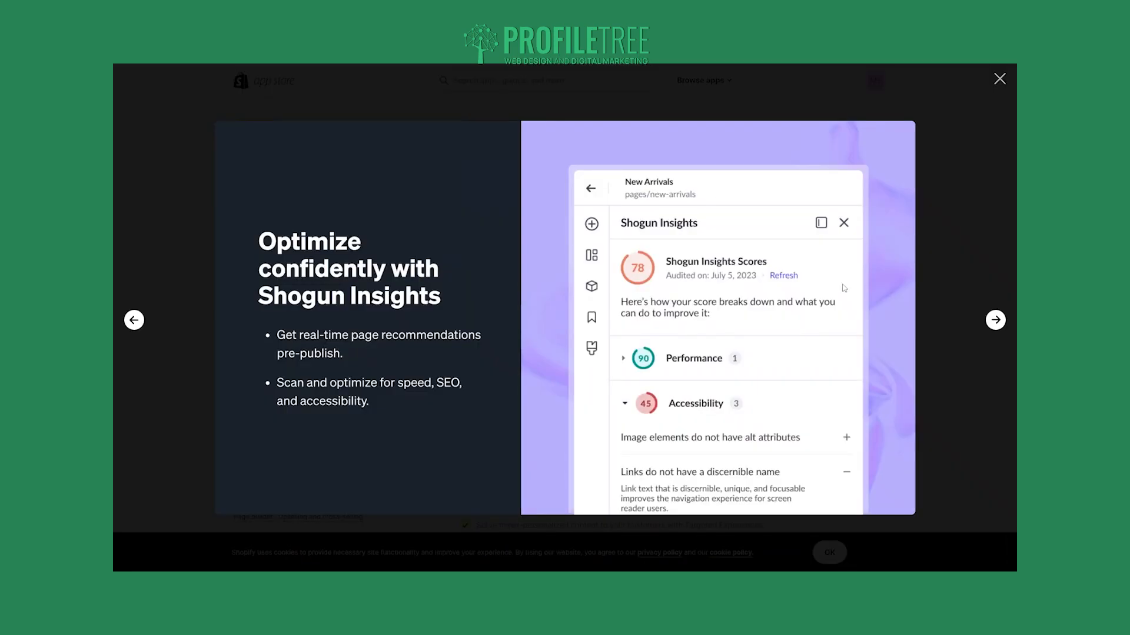
left_click(999, 78)
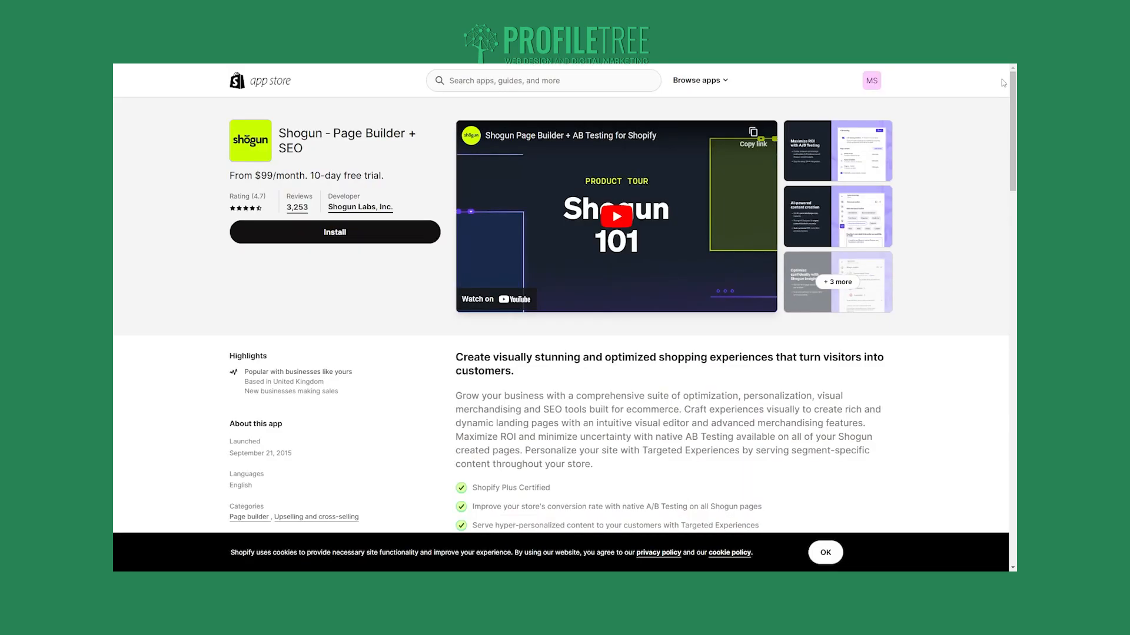
scroll(886, 253, "down", 1)
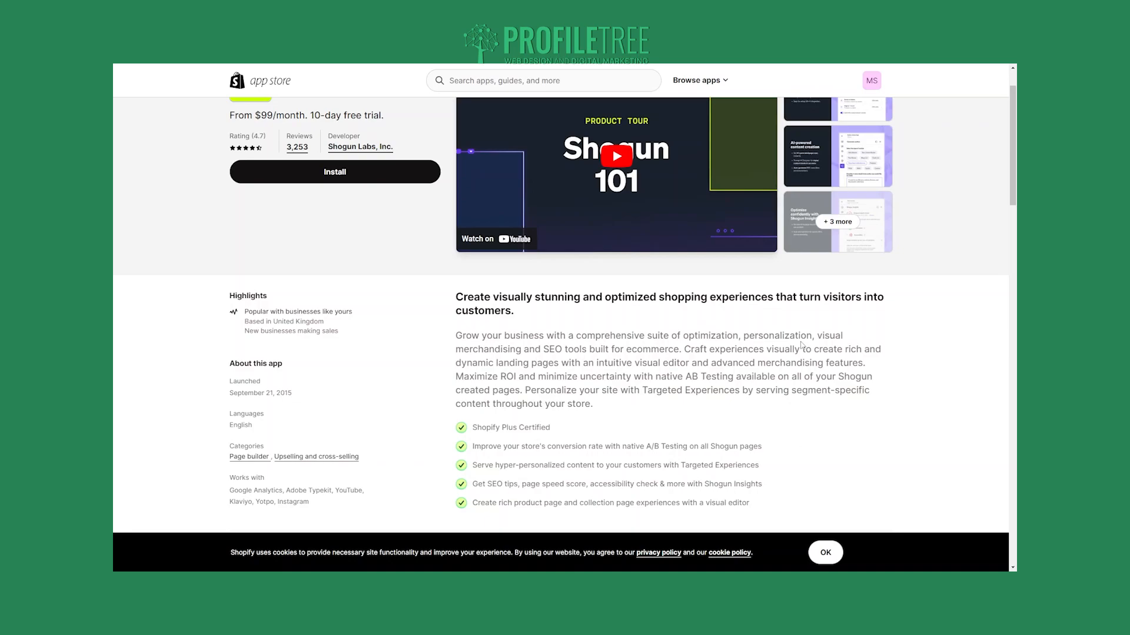
scroll(735, 312, "up", 1)
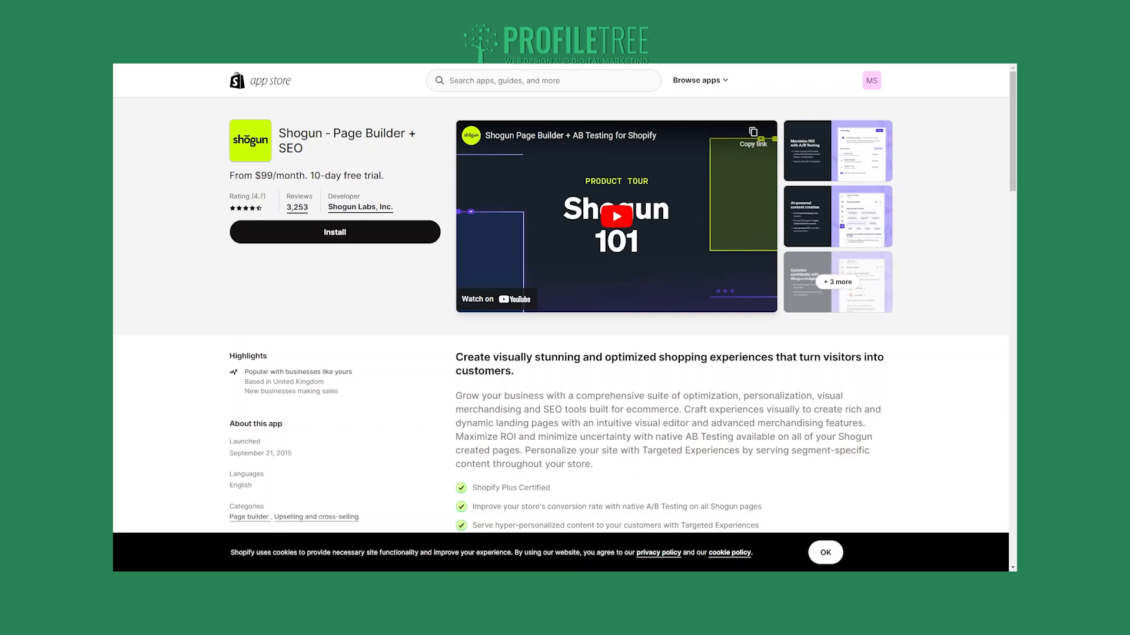
Compare the Build, Grow and Advanced plans in the app listing and on Shogun's Plans & Pricing page
scroll(406, 366, "down", 6)
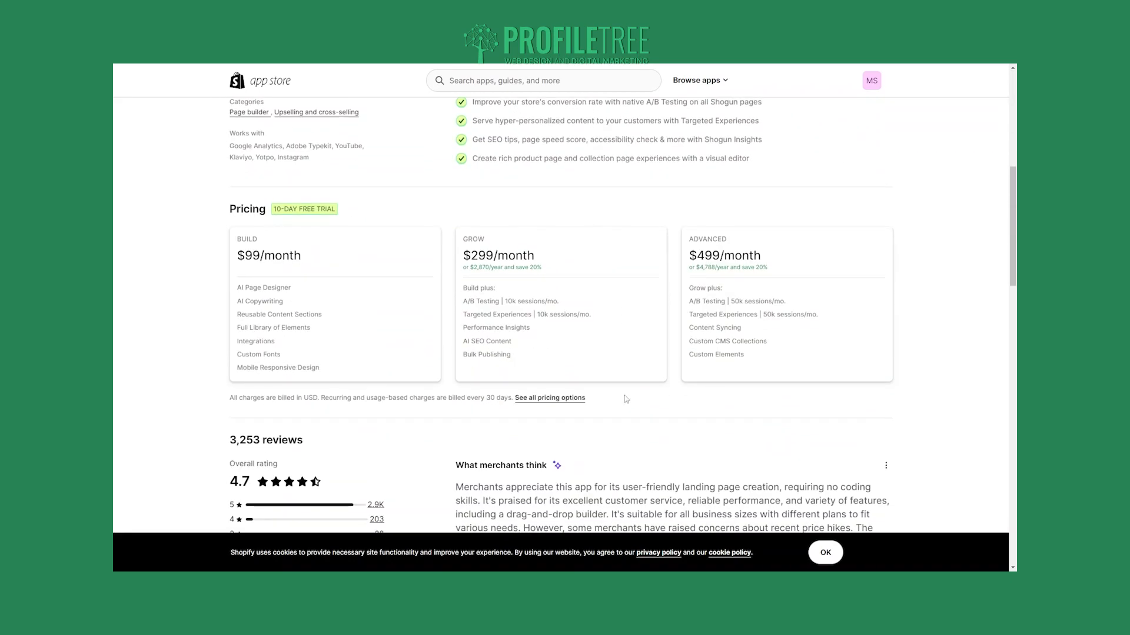
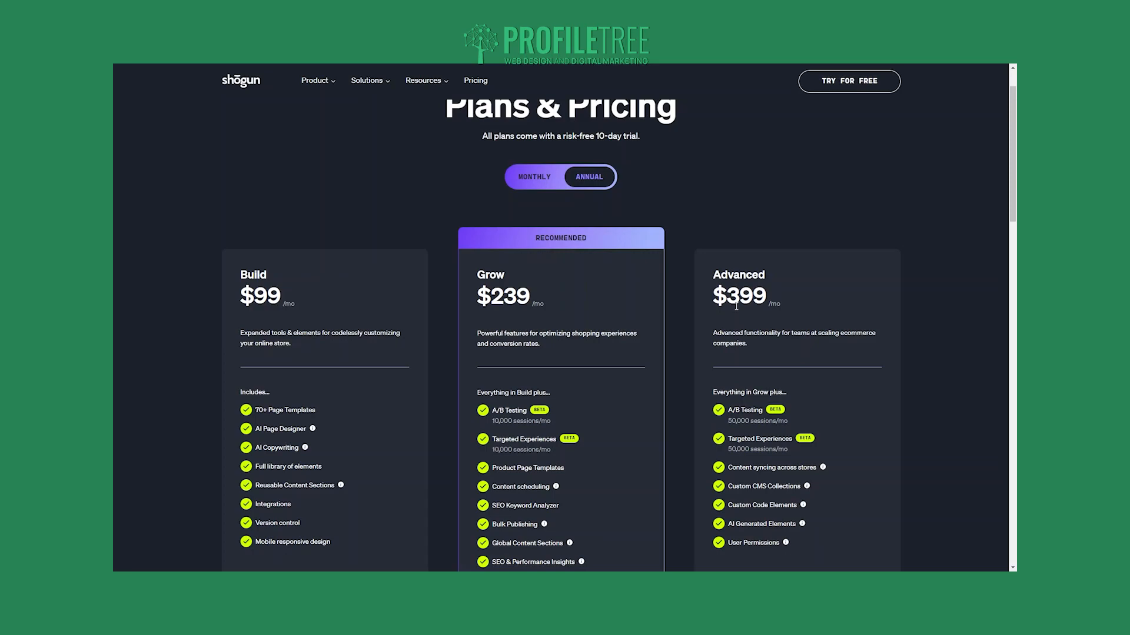
scroll(753, 438, "down", 2)
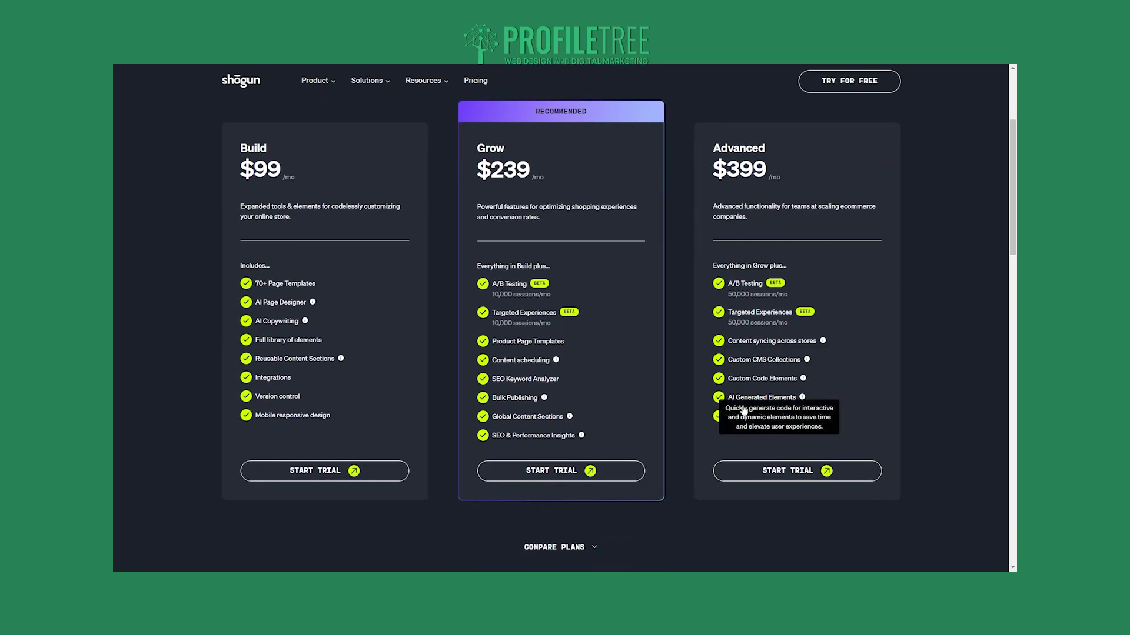
scroll(745, 333, "up", 3)
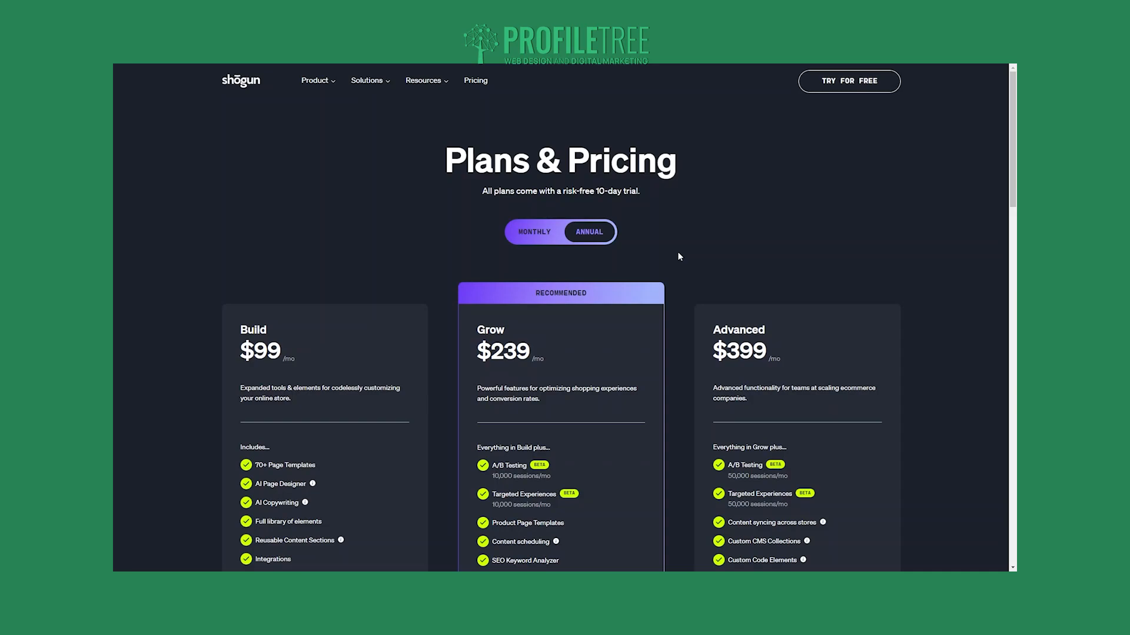
scroll(671, 270, "down", 2)
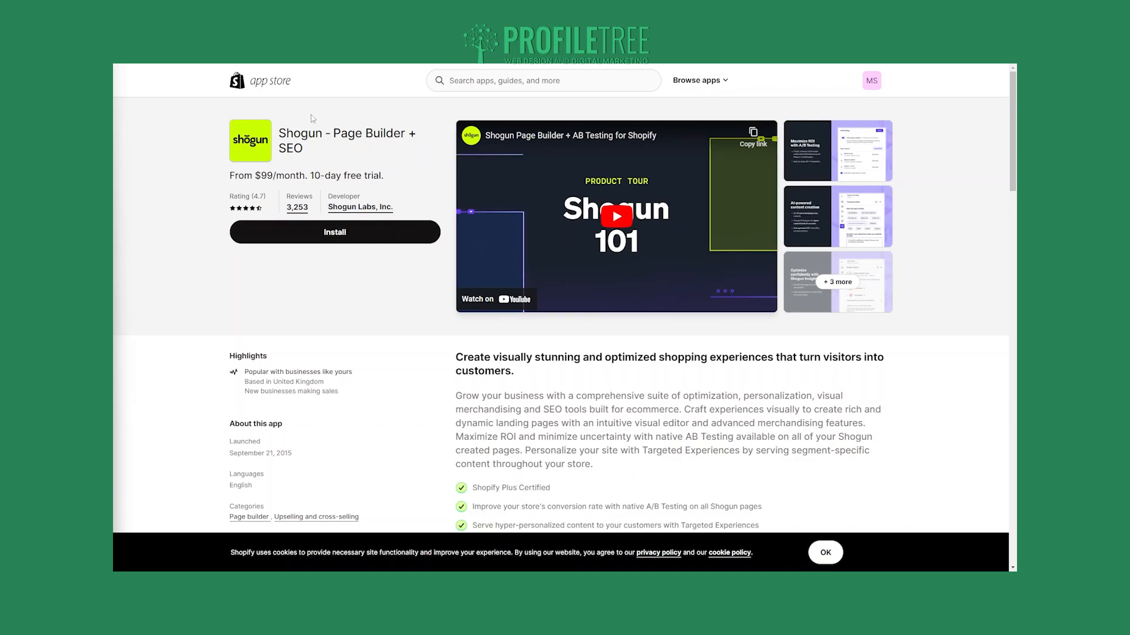
Start installing the Shogun - Page Builder + SEO app on the store and collapse the trial notice
left_click(383, 229)
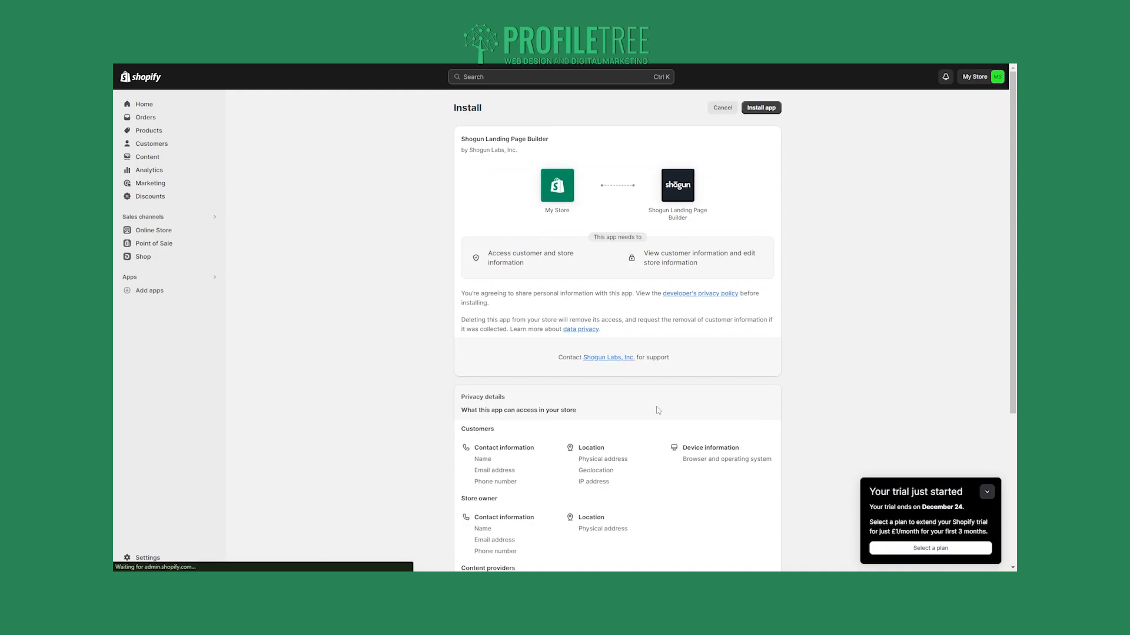
left_click(987, 494)
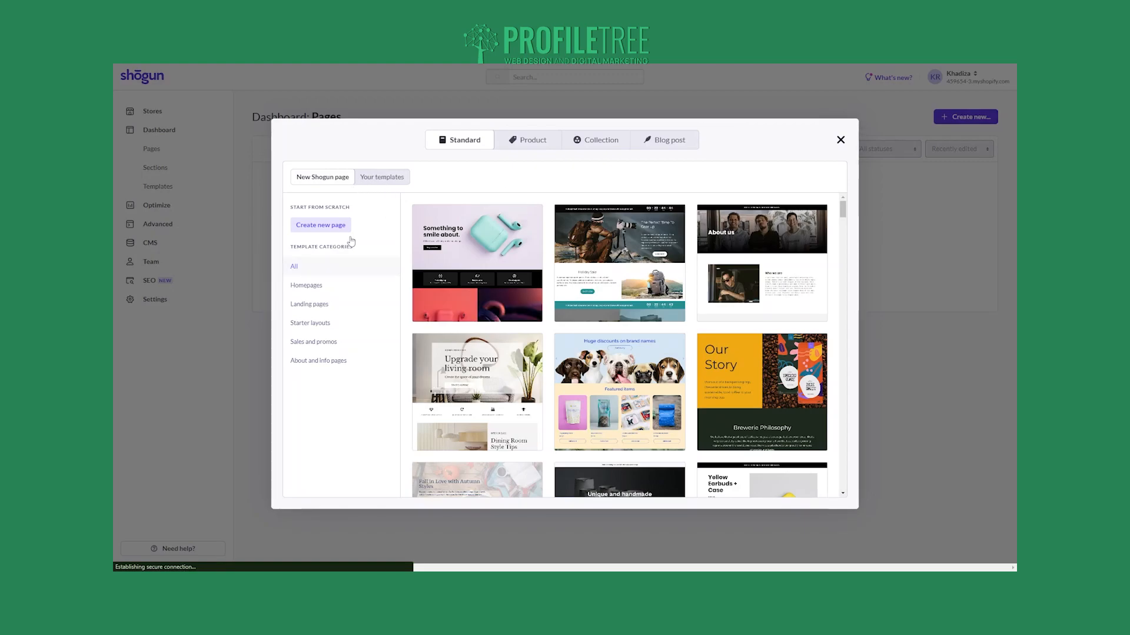
Look through Shogun's standard page templates and the Product and Collection page types, then close the new page dialog
scroll(506, 439, "down", 2)
scroll(439, 233, "up", 1)
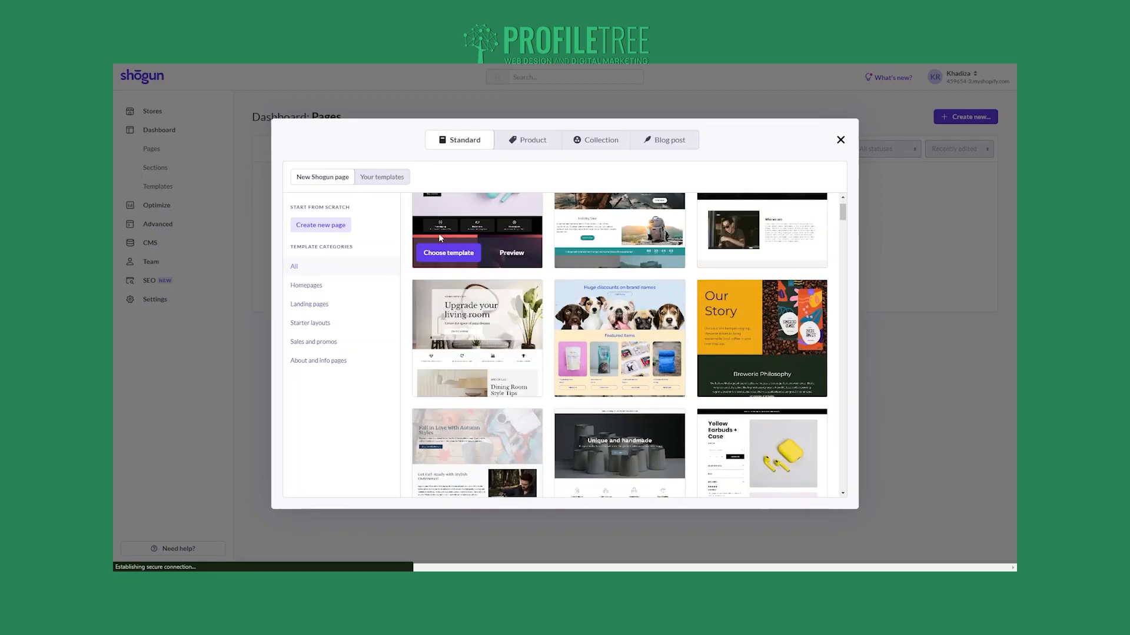
left_click(532, 141)
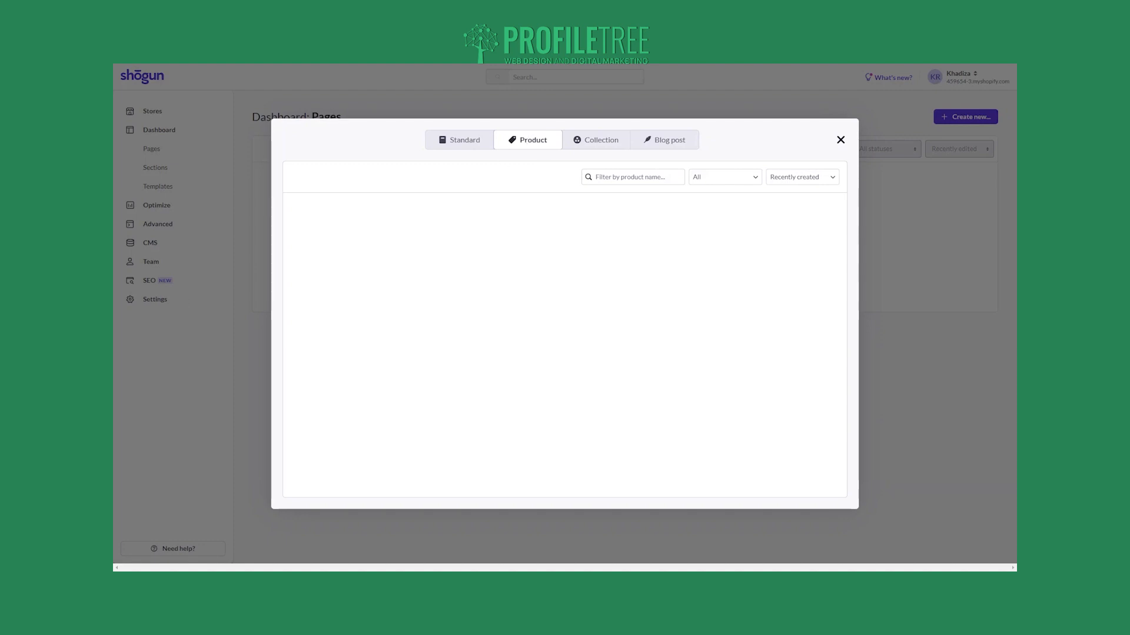
left_click(580, 147)
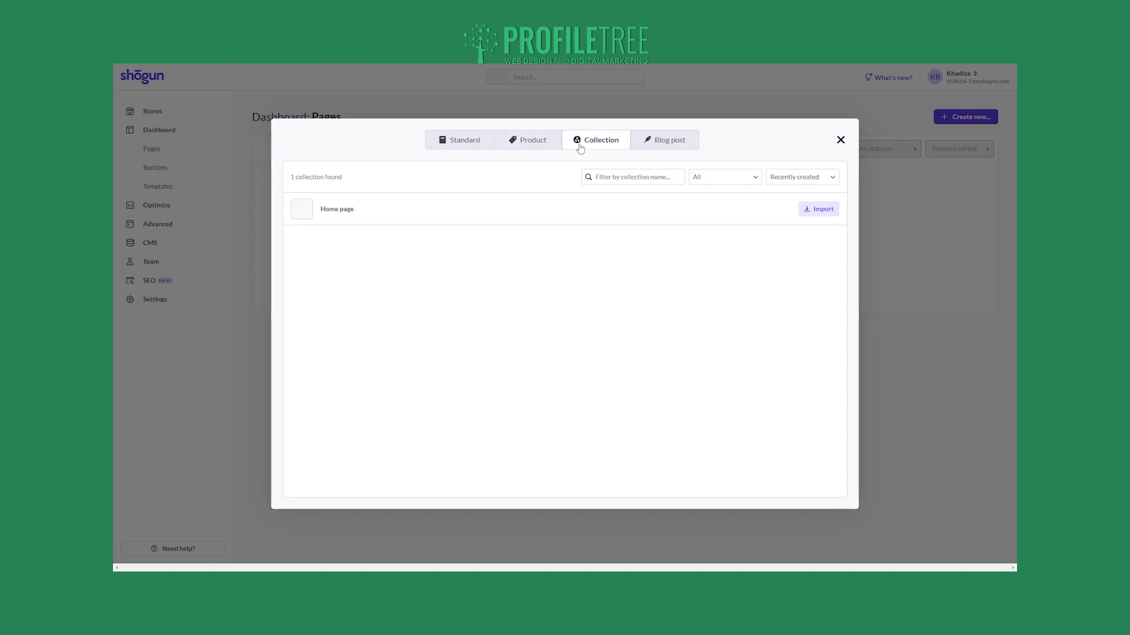
left_click(843, 144)
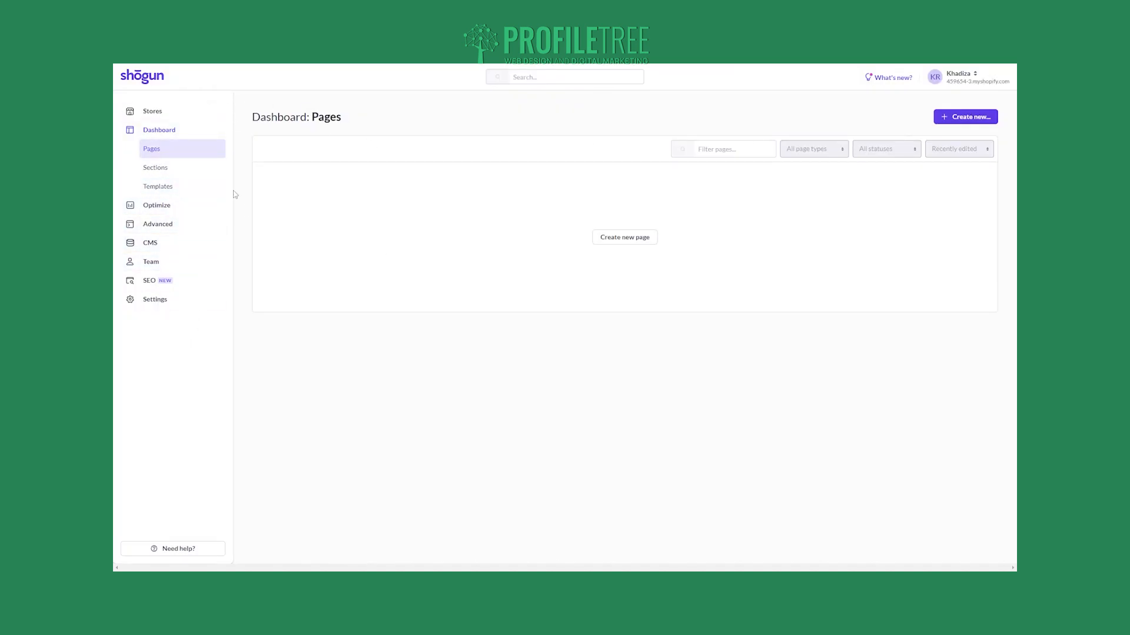
Start a new standard page and look through the template categories from Homepages to About and info pages
left_click(617, 241)
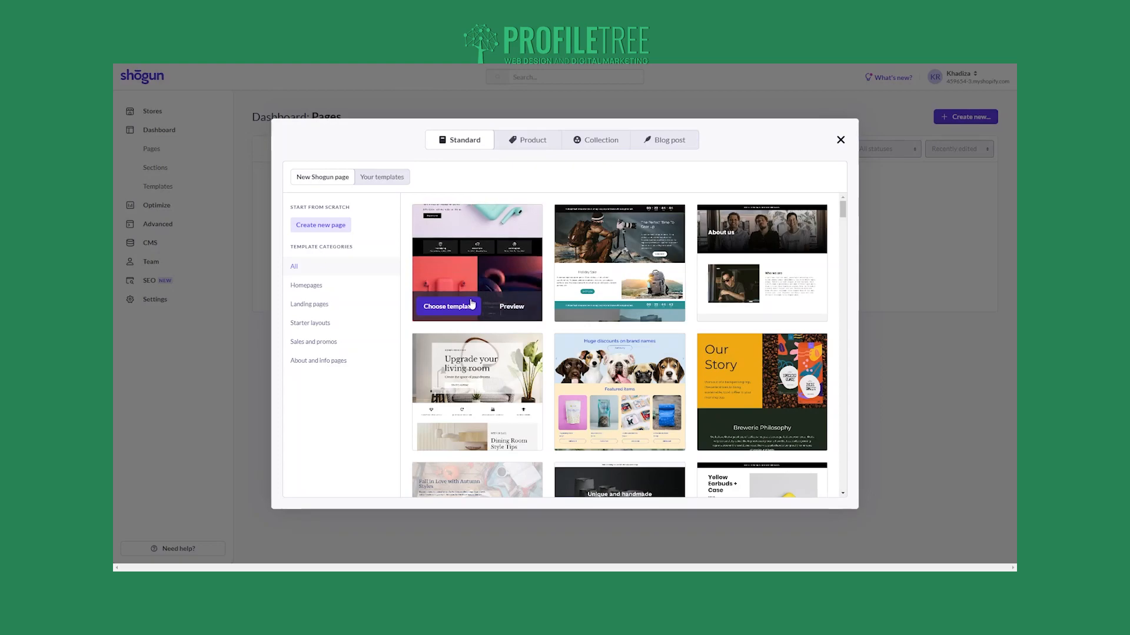
left_click(306, 286)
left_click(309, 304)
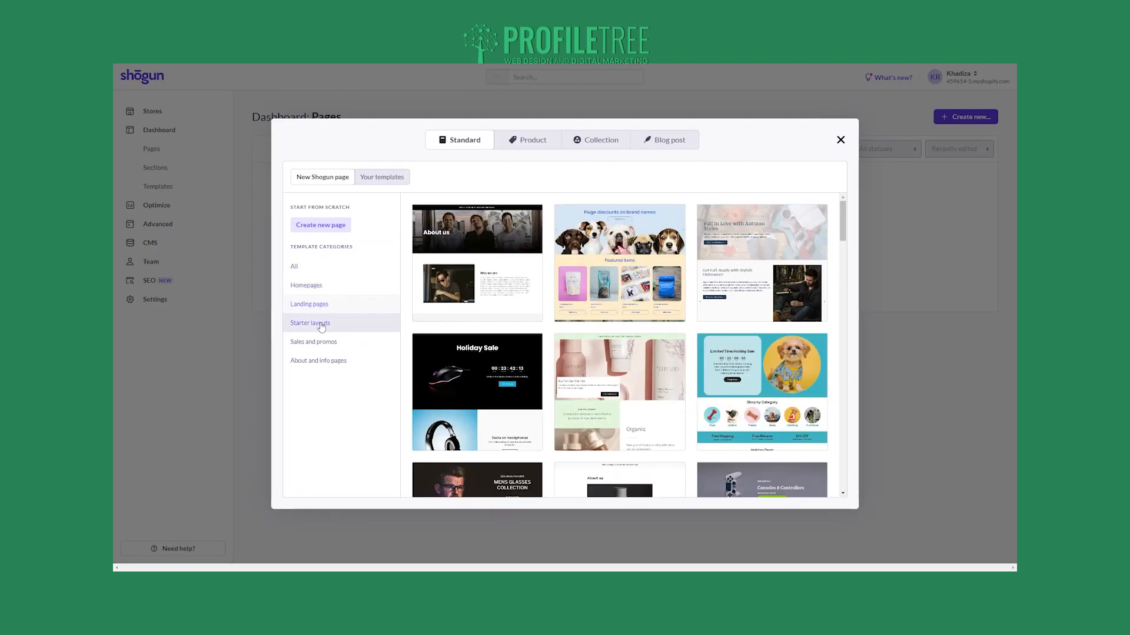
left_click(310, 323)
left_click(325, 346)
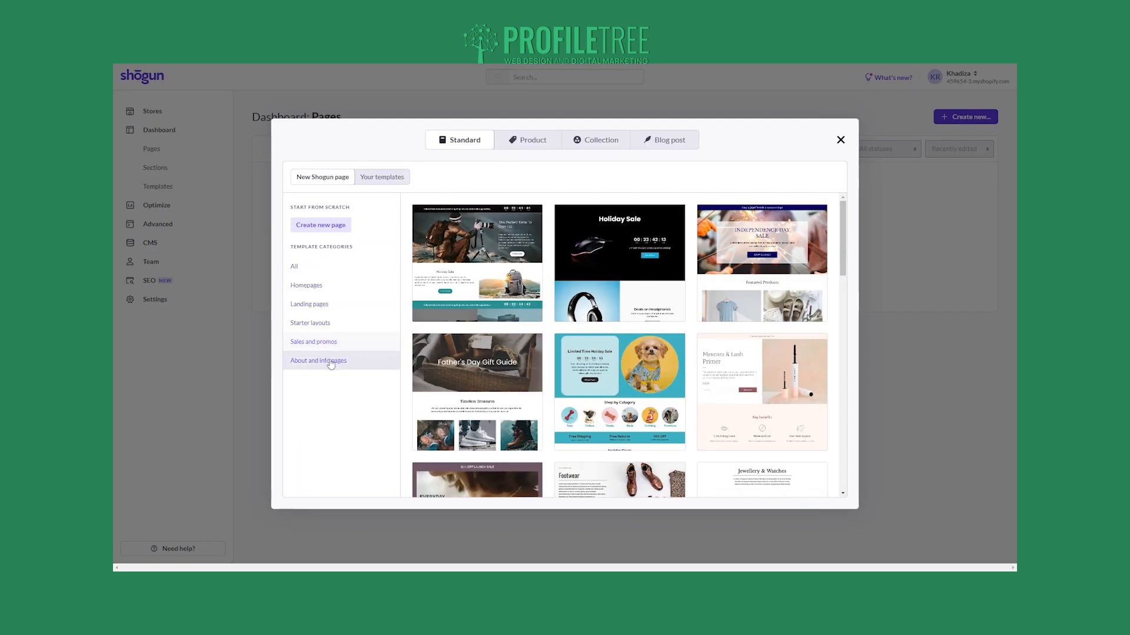
left_click(331, 364)
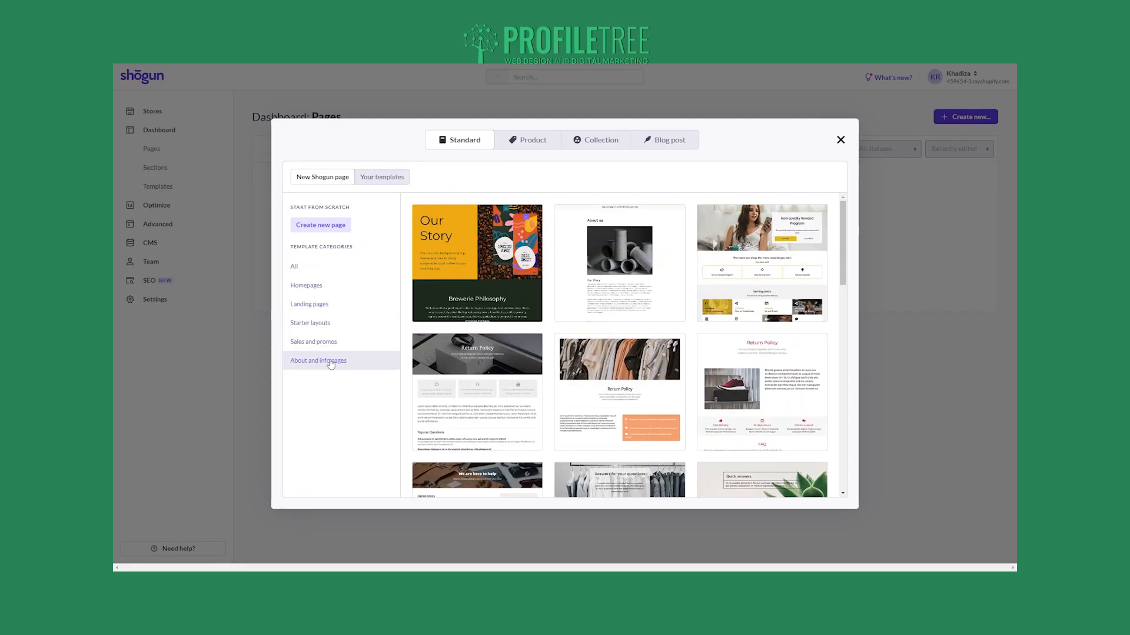
Browse the full set of Homepages templates for a suitable home page design
left_click(323, 289)
mouse_move(637, 253)
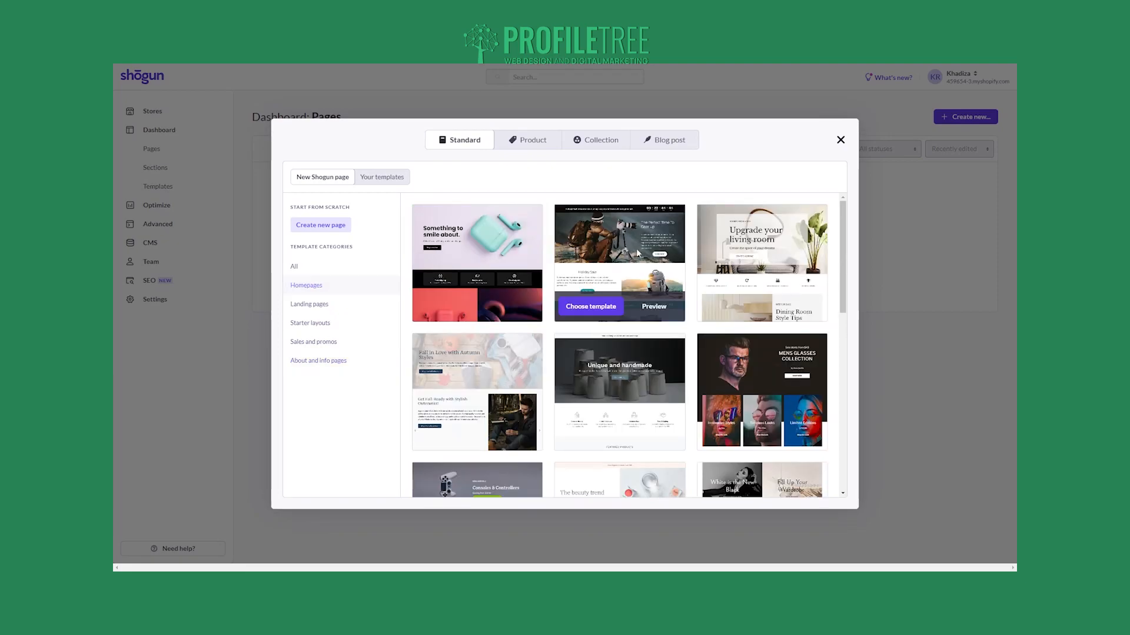
mouse_move(658, 413)
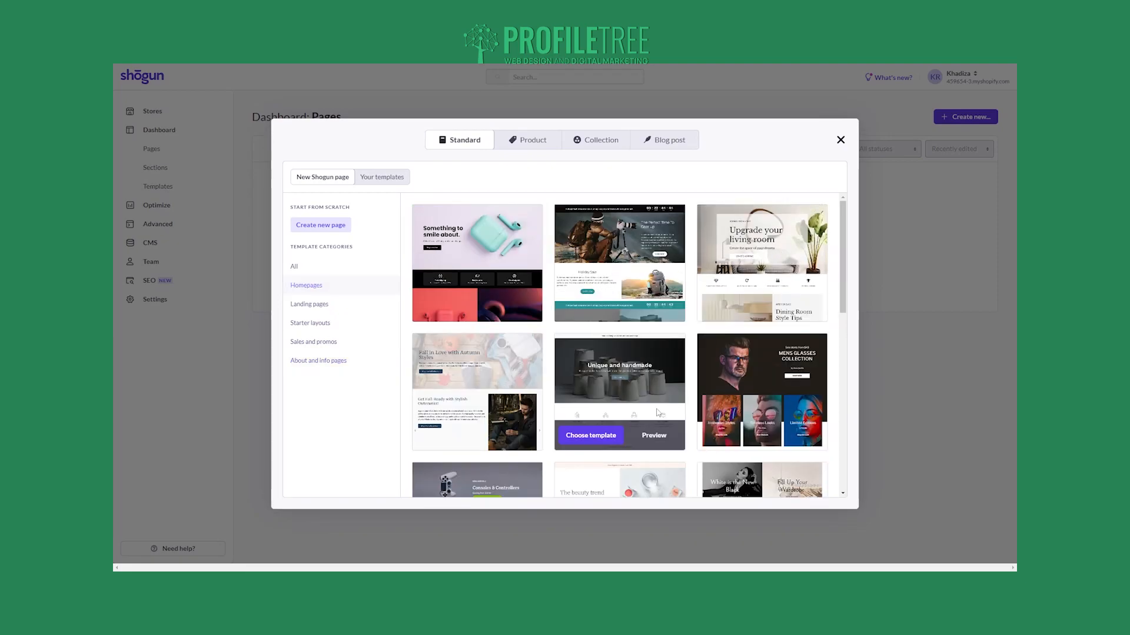
scroll(589, 473, "down", 3)
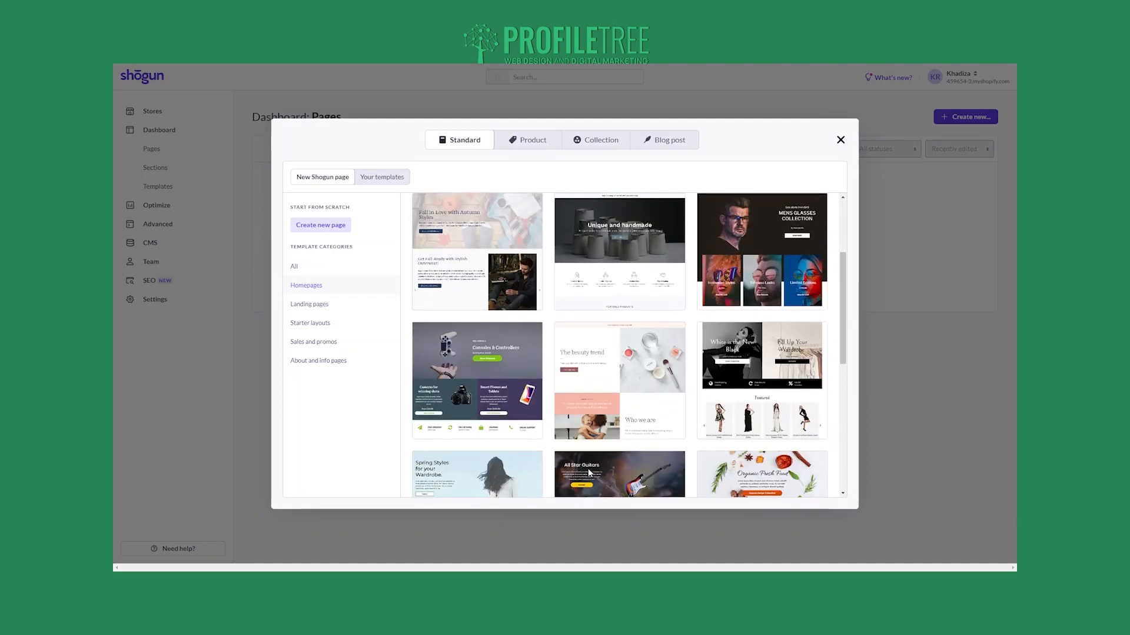
scroll(590, 473, "down", 1)
mouse_move(615, 367)
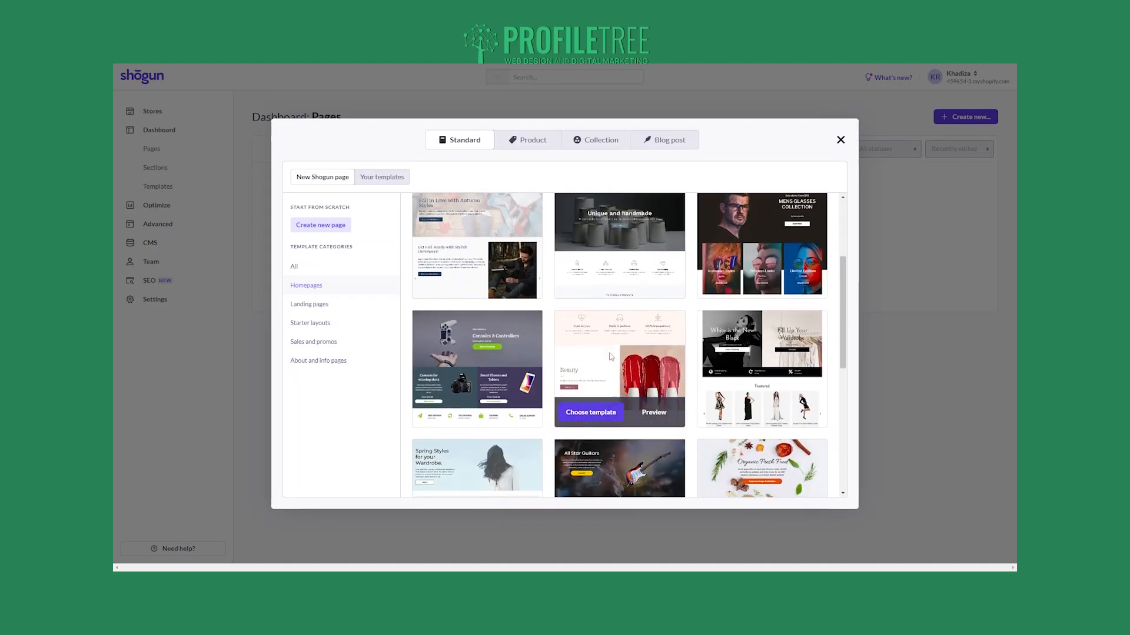
scroll(611, 357, "down", 4)
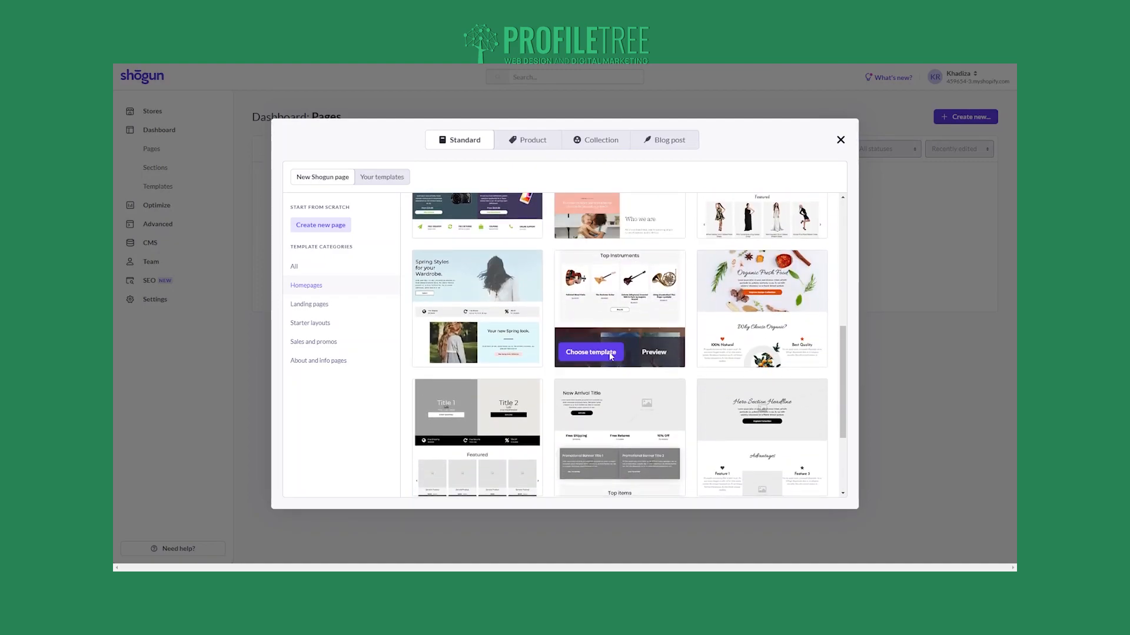
scroll(611, 357, "down", 1)
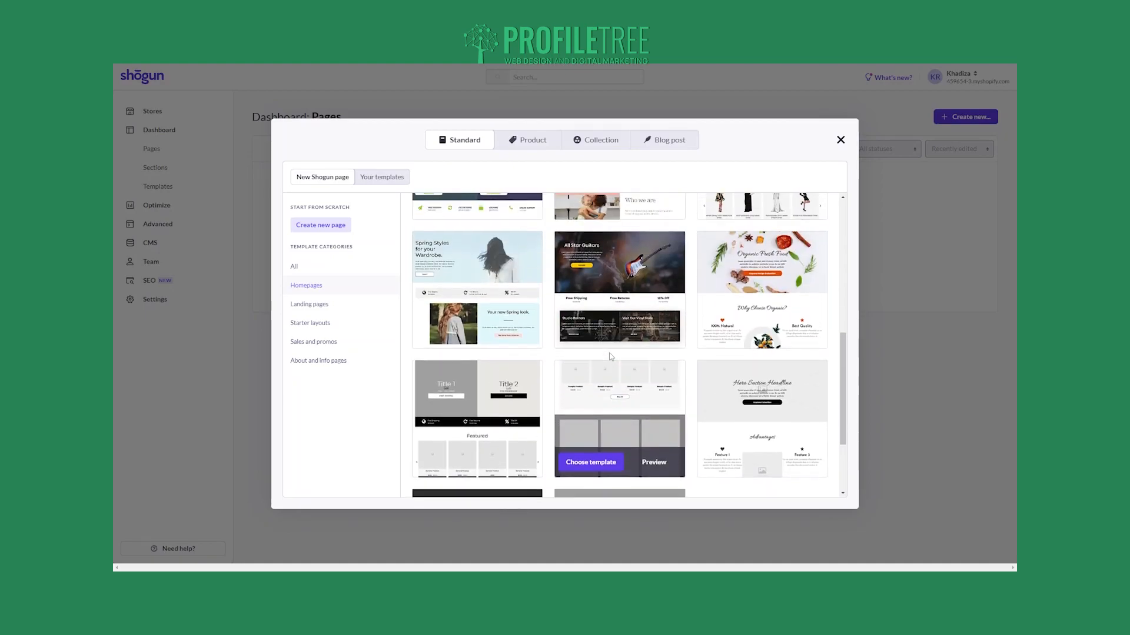
scroll(612, 365, "down", 3)
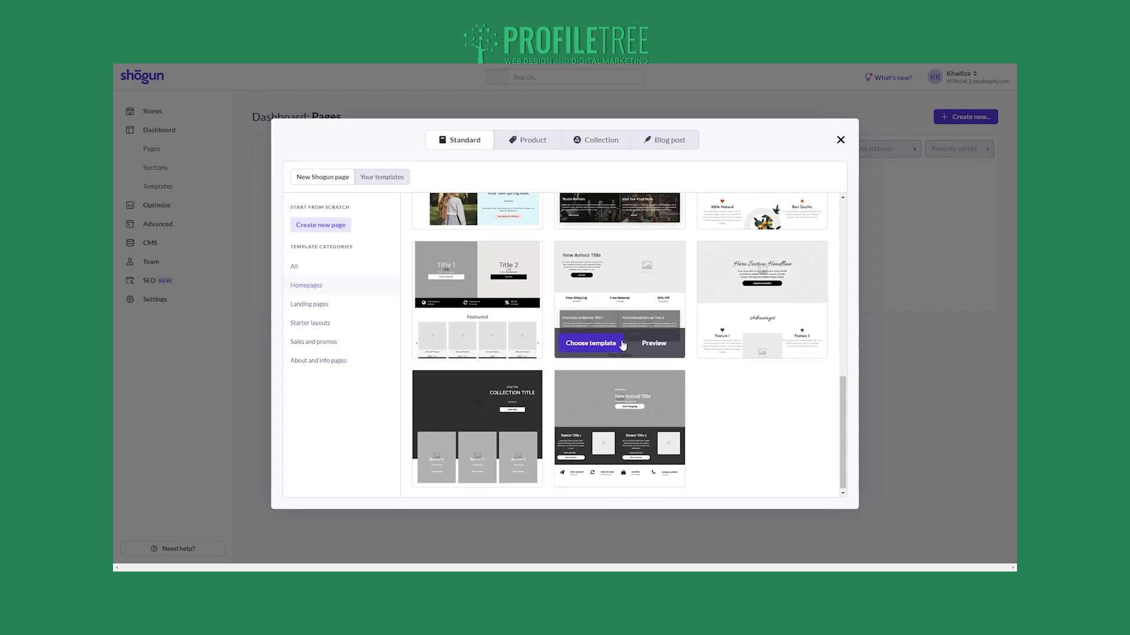
scroll(622, 344, "up", 6)
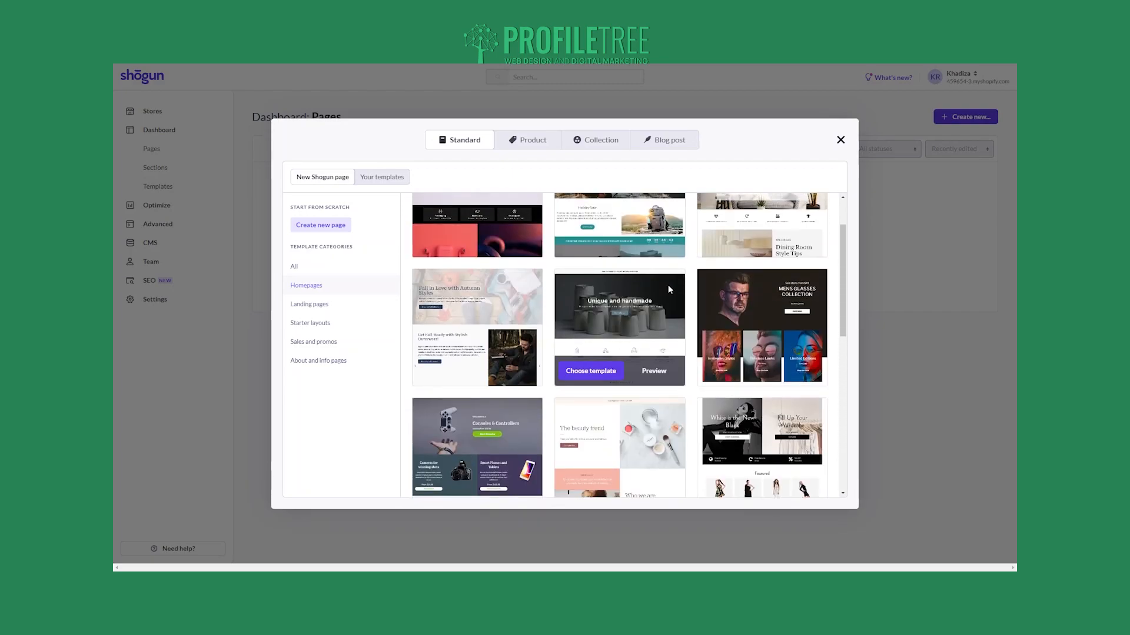
scroll(668, 288, "up", 1)
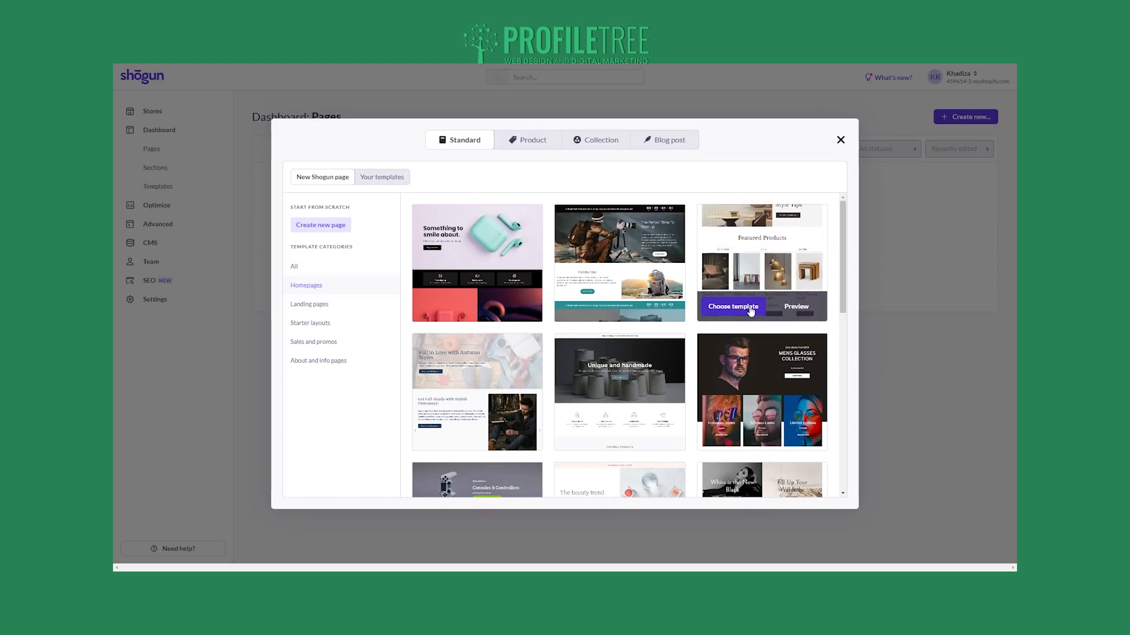
Create a standard page named Home from the "Upgrade your living room" template, with the theme's header and footer included
left_click(750, 309)
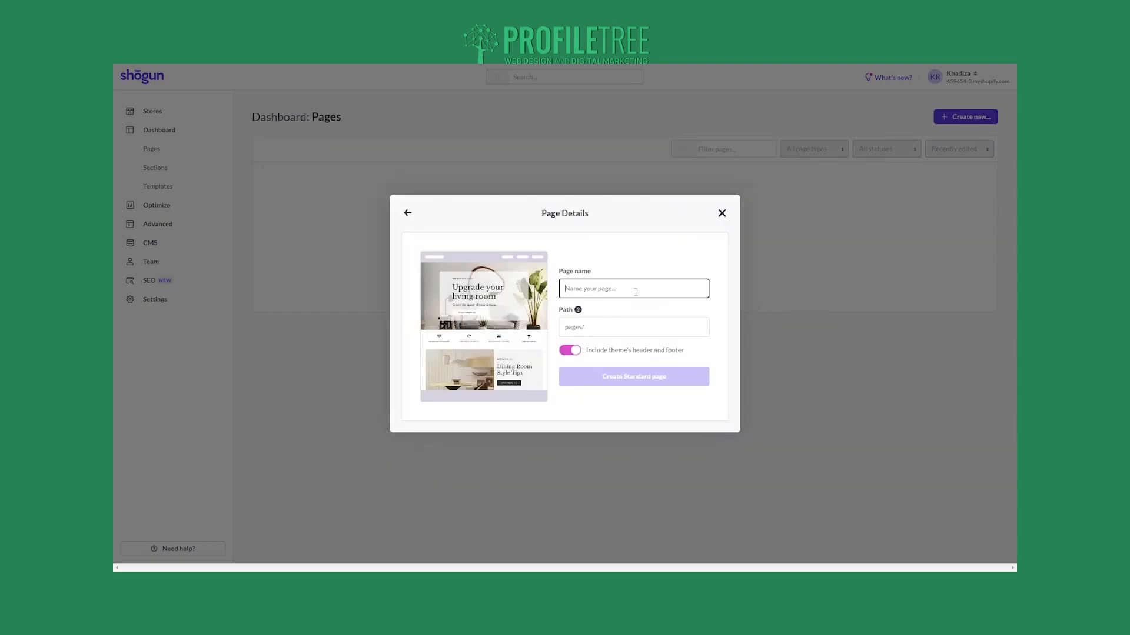
type("Home")
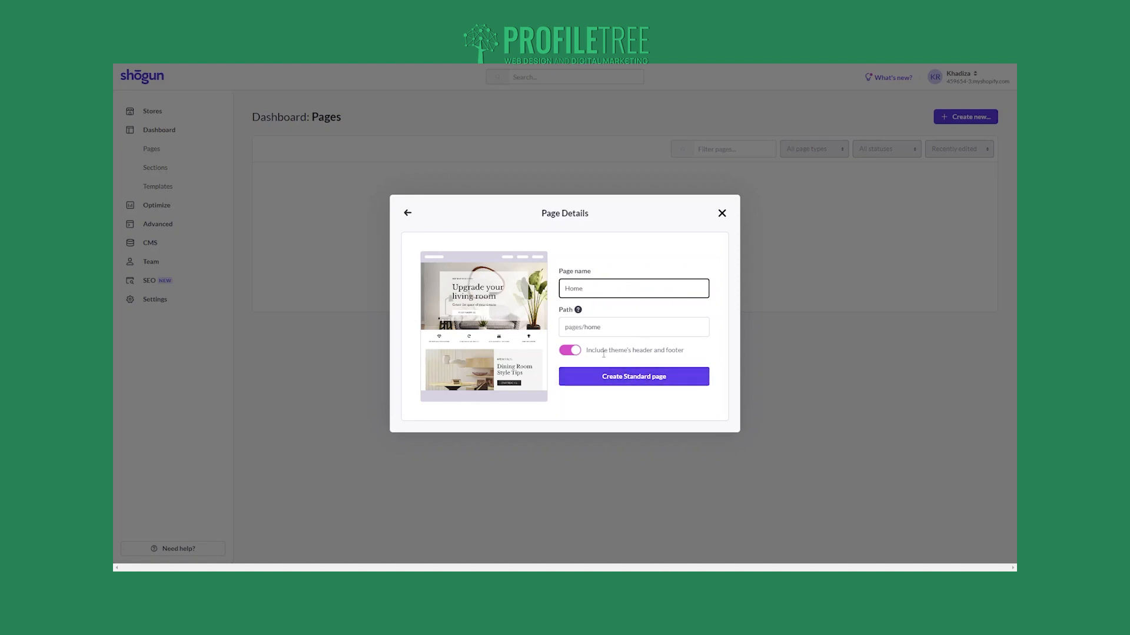
left_click(576, 351)
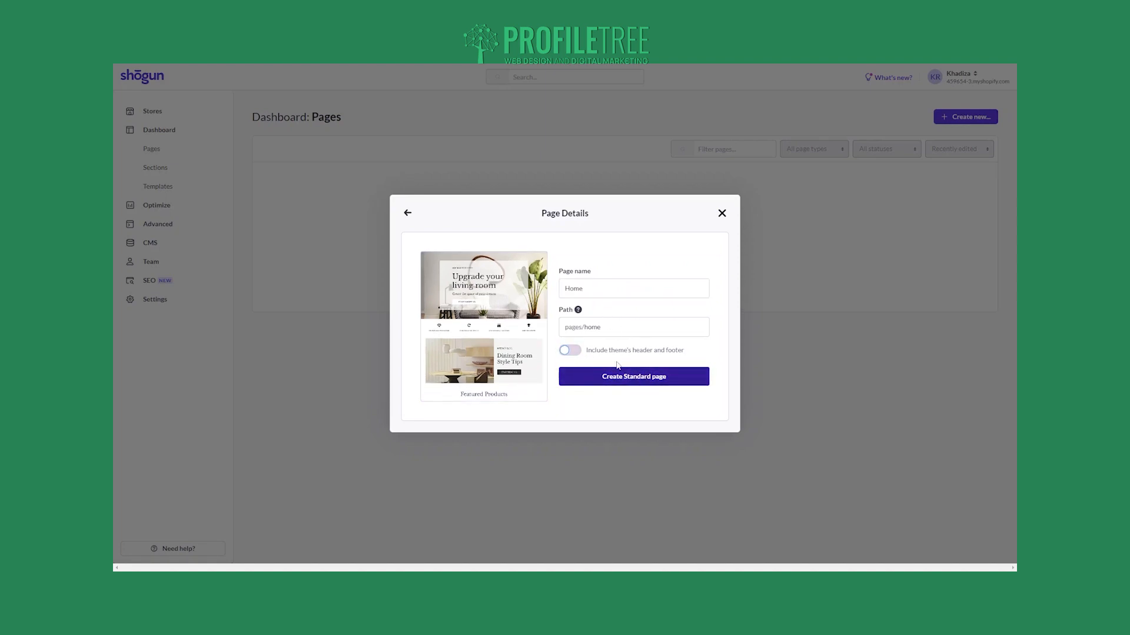
left_click(575, 351)
left_click(618, 380)
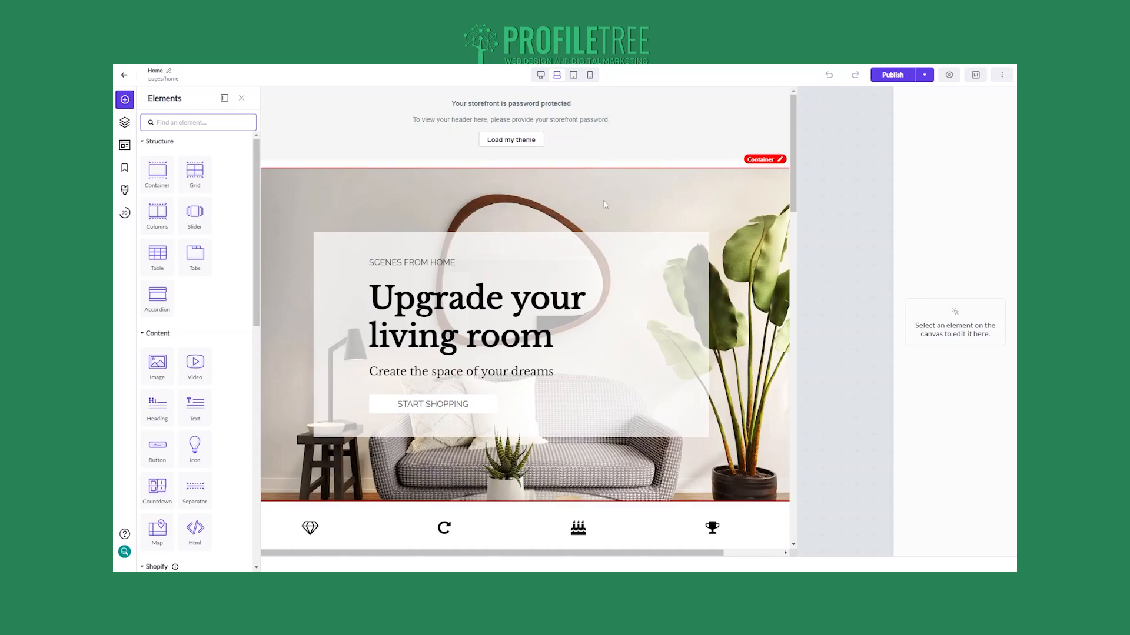
Look over the Home page down to Featured Products, view the diamond icon's settings and deselect it
scroll(665, 275, "down", 3)
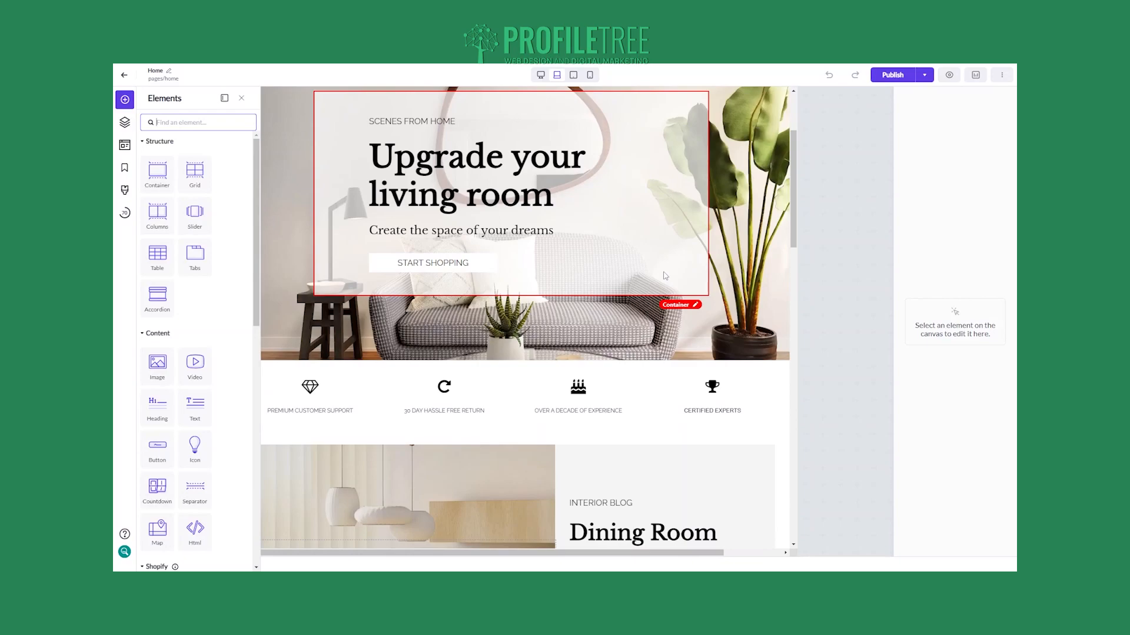
scroll(591, 372, "up", 3)
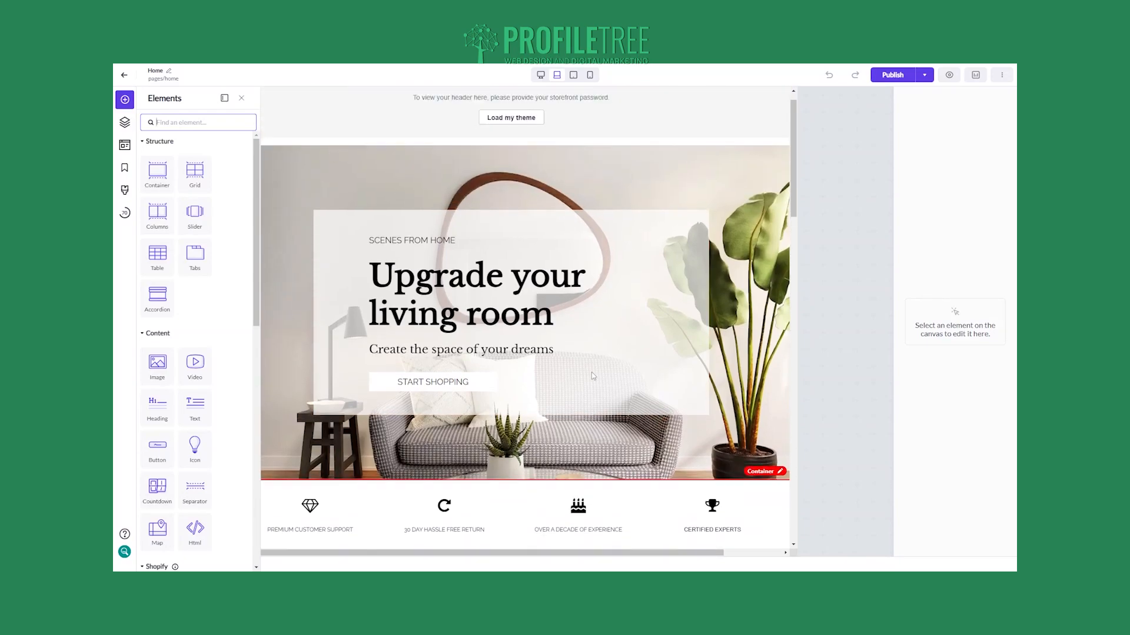
scroll(479, 381, "down", 3)
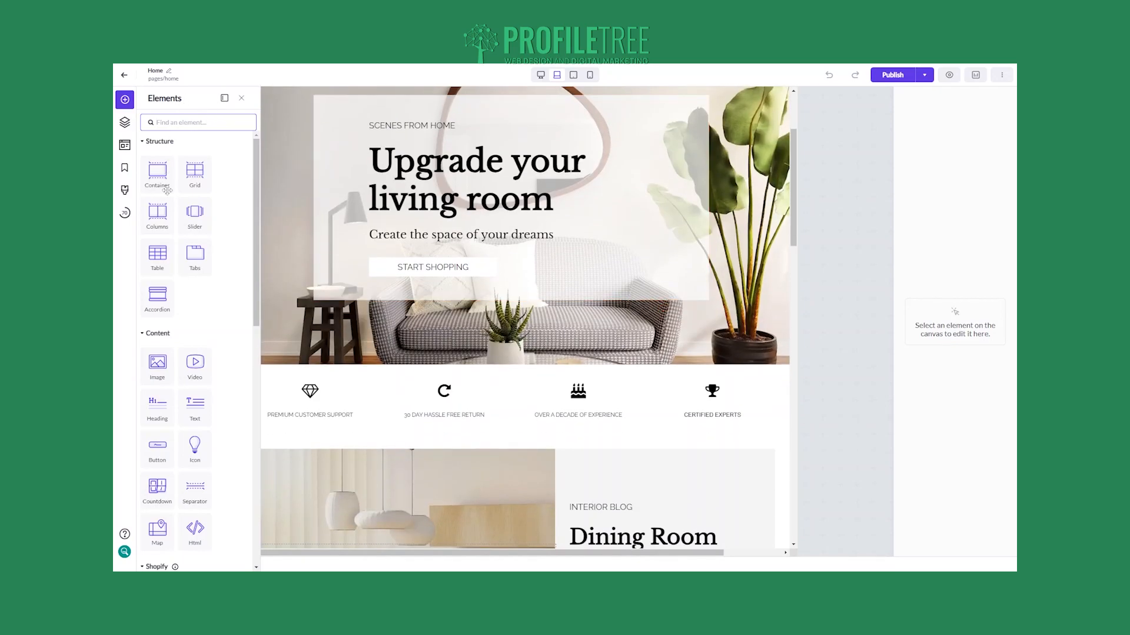
left_click(320, 398)
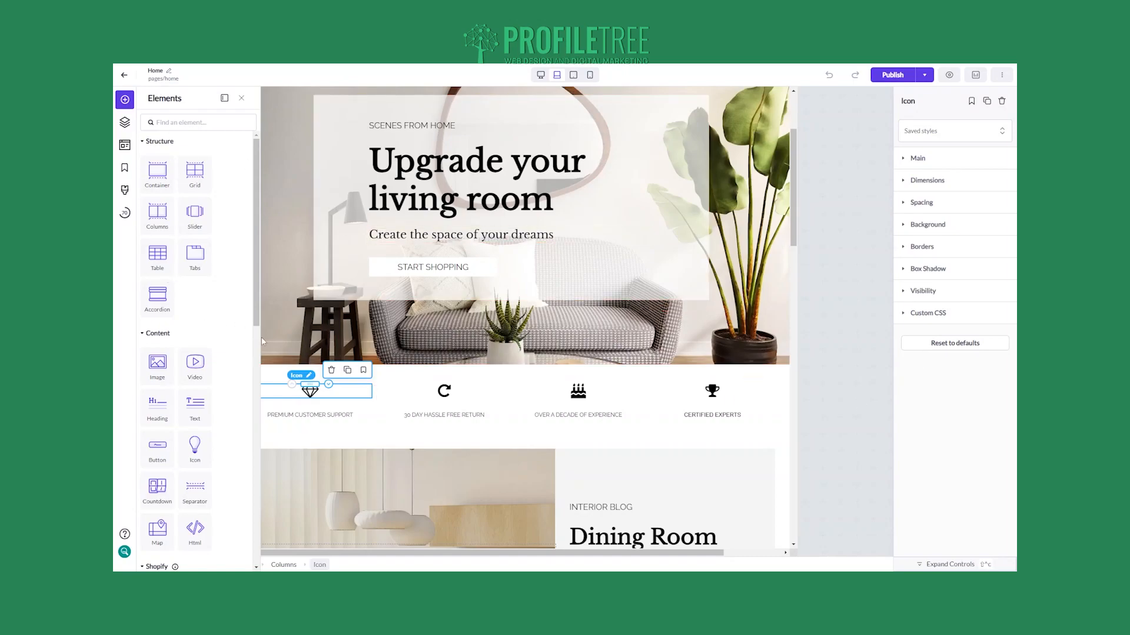
scroll(471, 460, "down", 8)
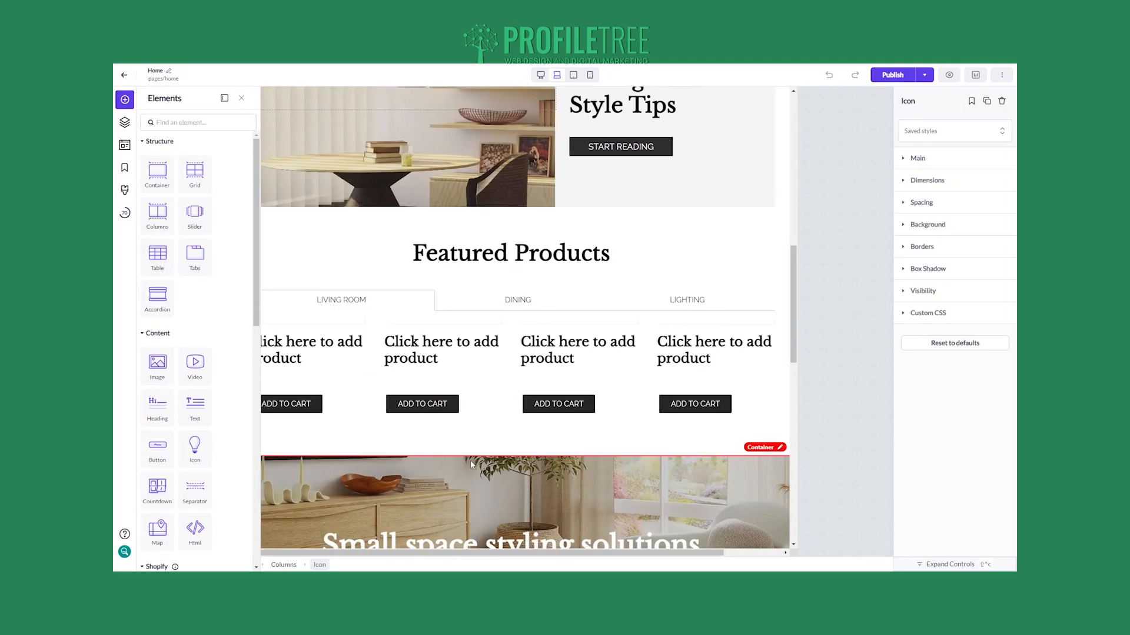
scroll(470, 460, "up", 10)
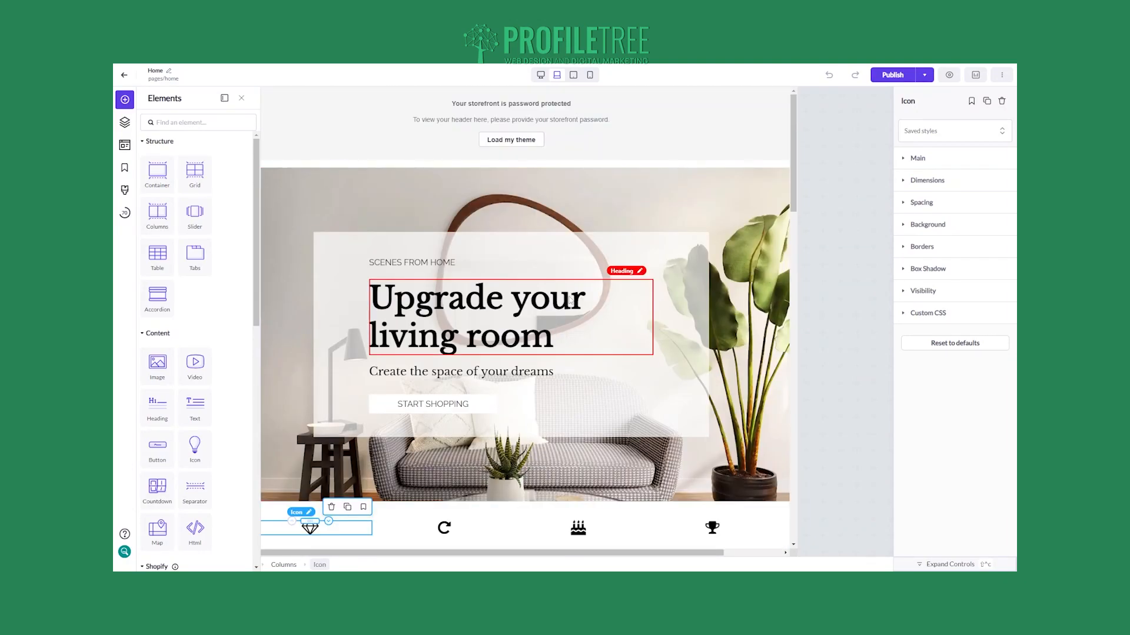
left_click(822, 340)
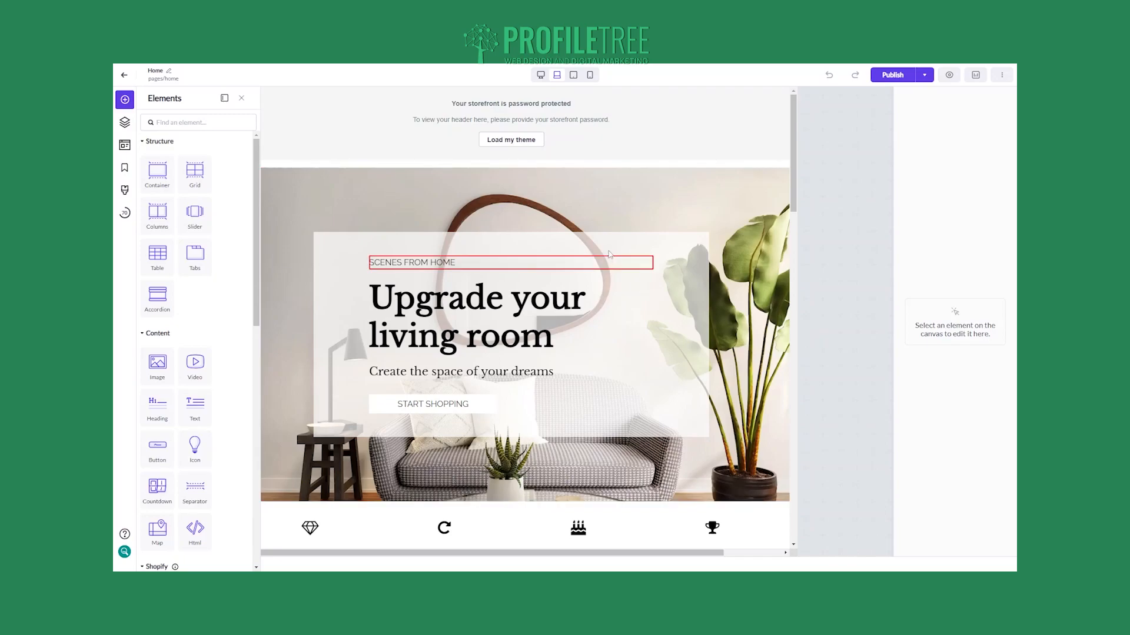
left_click(519, 143)
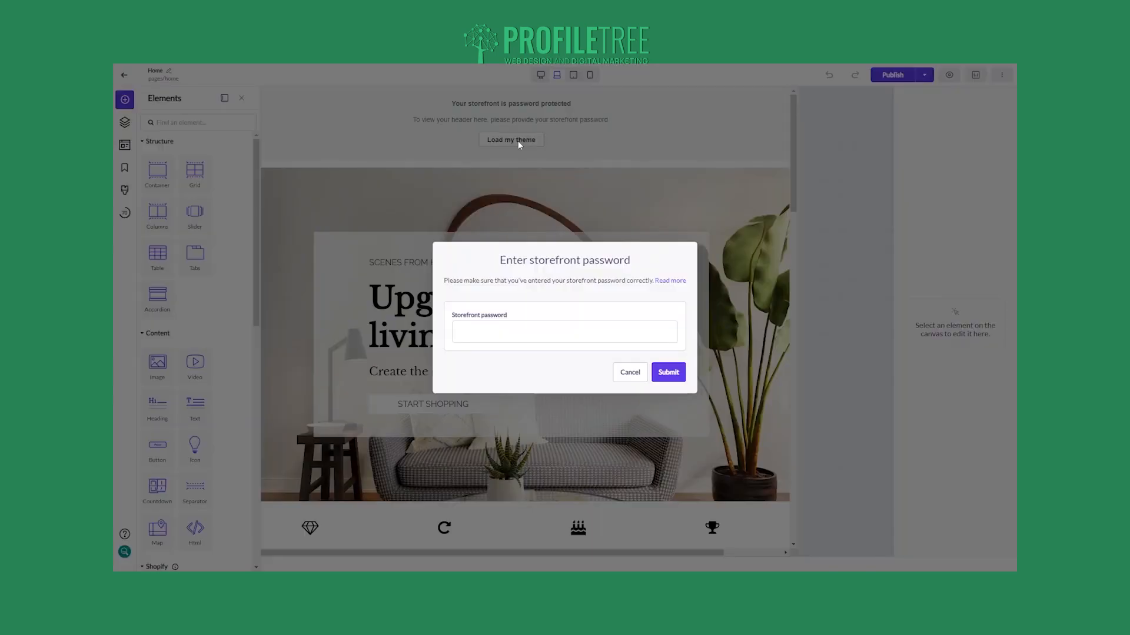
left_click(537, 329)
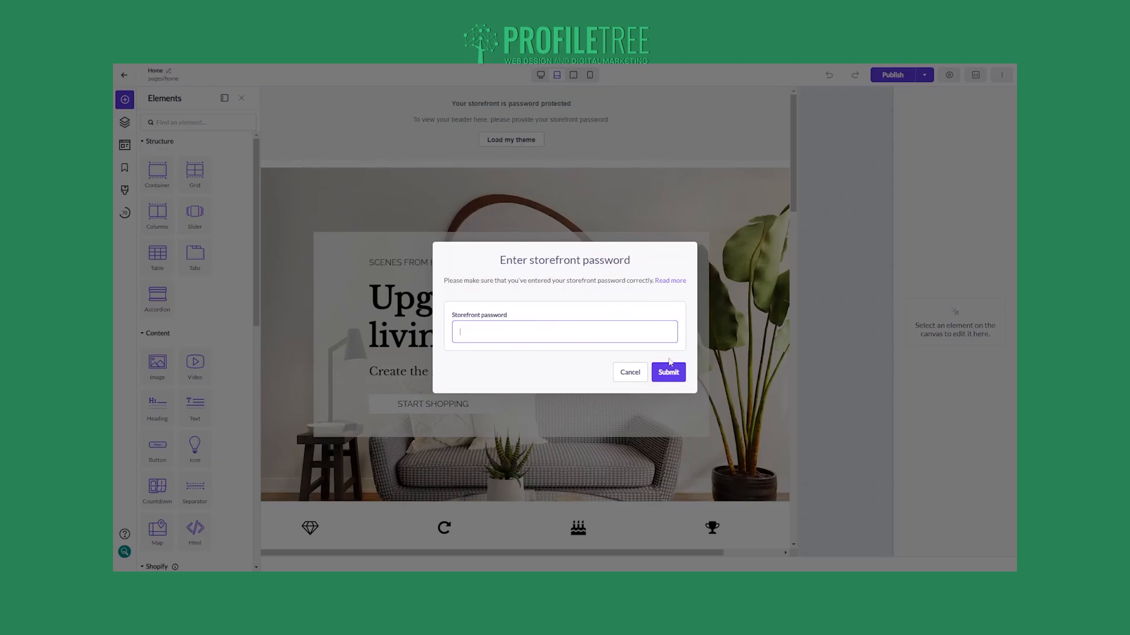
left_click(625, 375)
Review the rest of the Home page down to the Shop Seating and Shop Baths banners and the footer
scroll(546, 215, "down", 15)
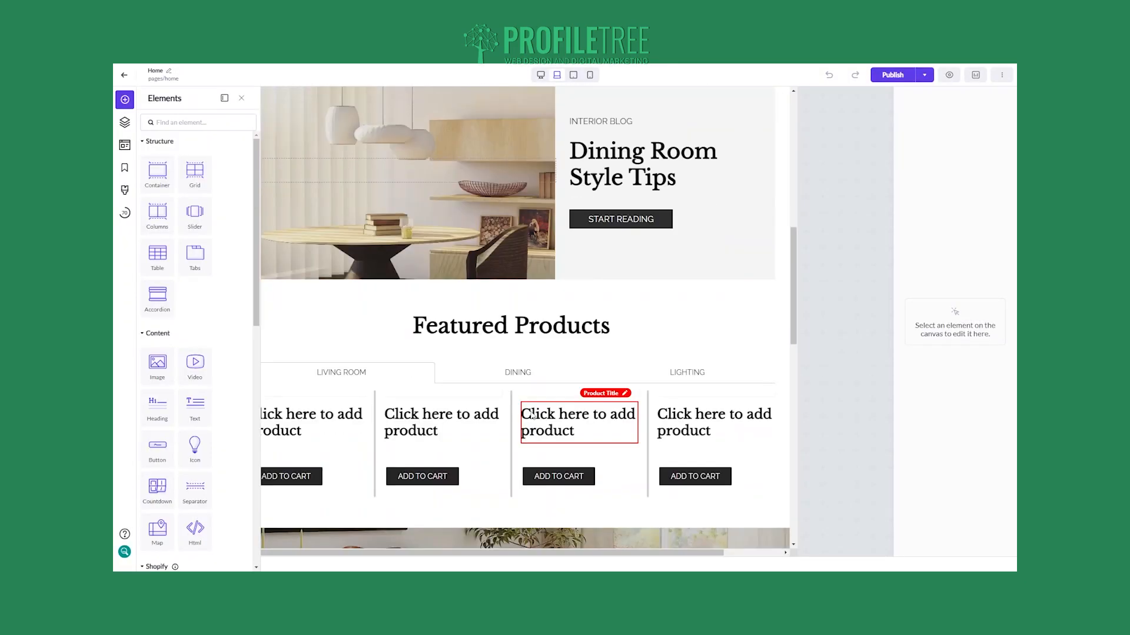
scroll(531, 412, "down", 3)
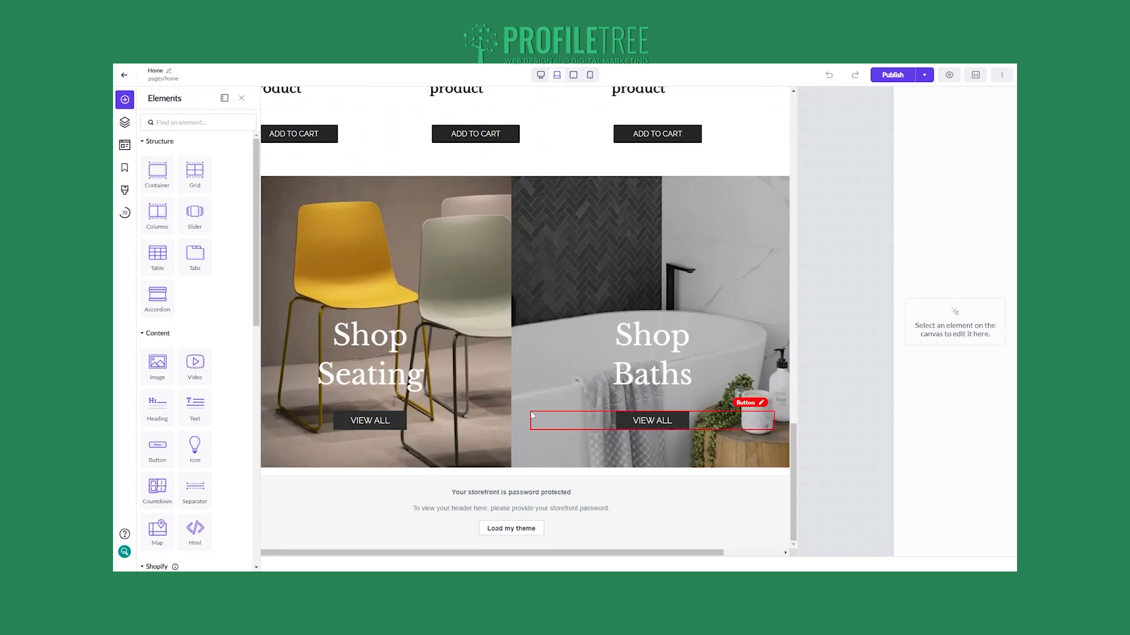
scroll(532, 415, "up", 10)
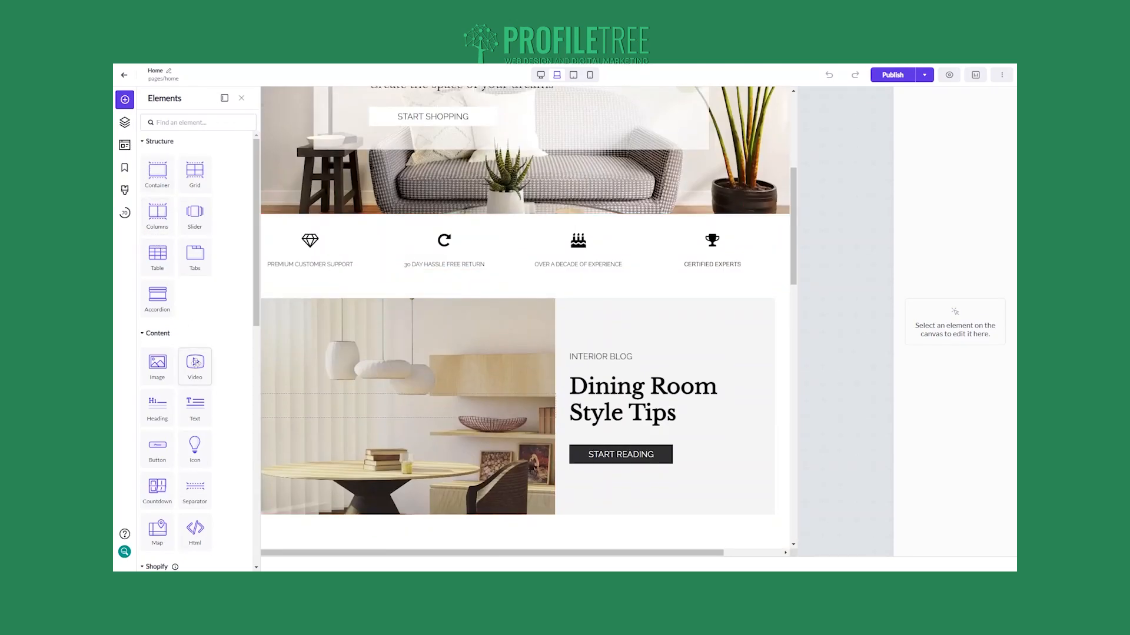
Look through the available page elements in the Structure, Content, Shopify, Forms and Social groups
scroll(196, 363, "down", 5)
scroll(197, 373, "up", 5)
scroll(204, 215, "down", 5)
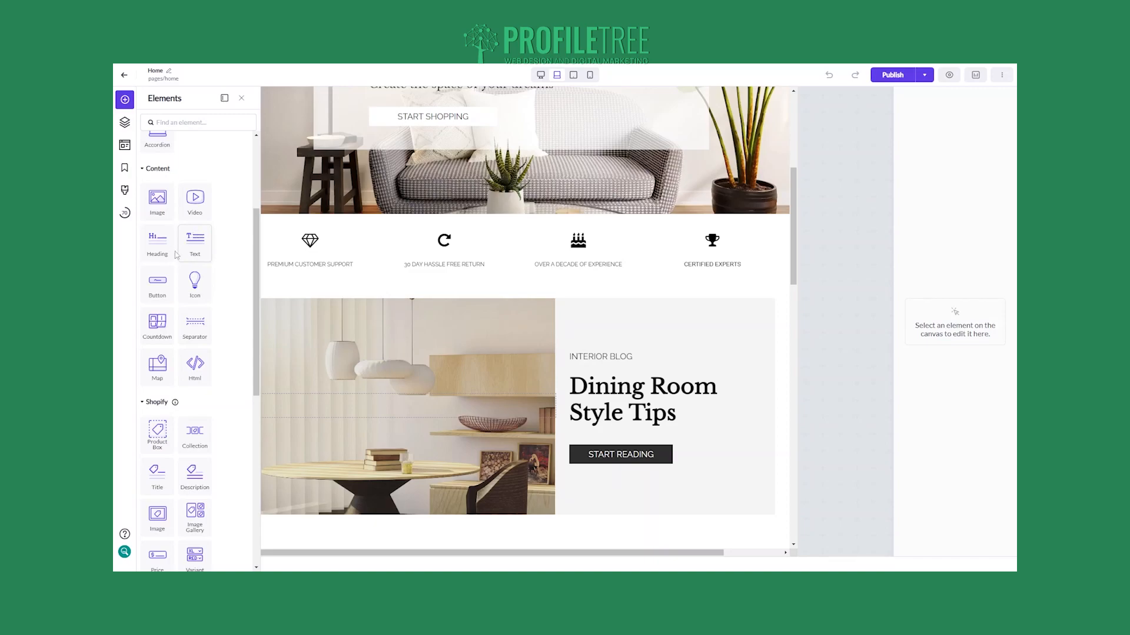
scroll(196, 251, "up", 5)
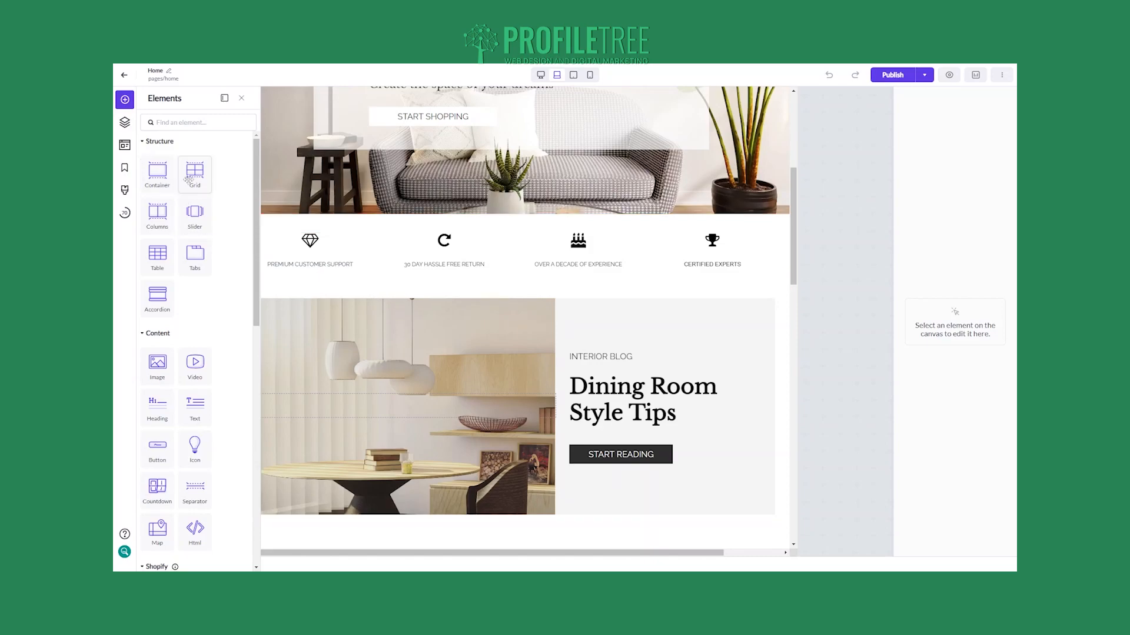
scroll(188, 179, "down", 10)
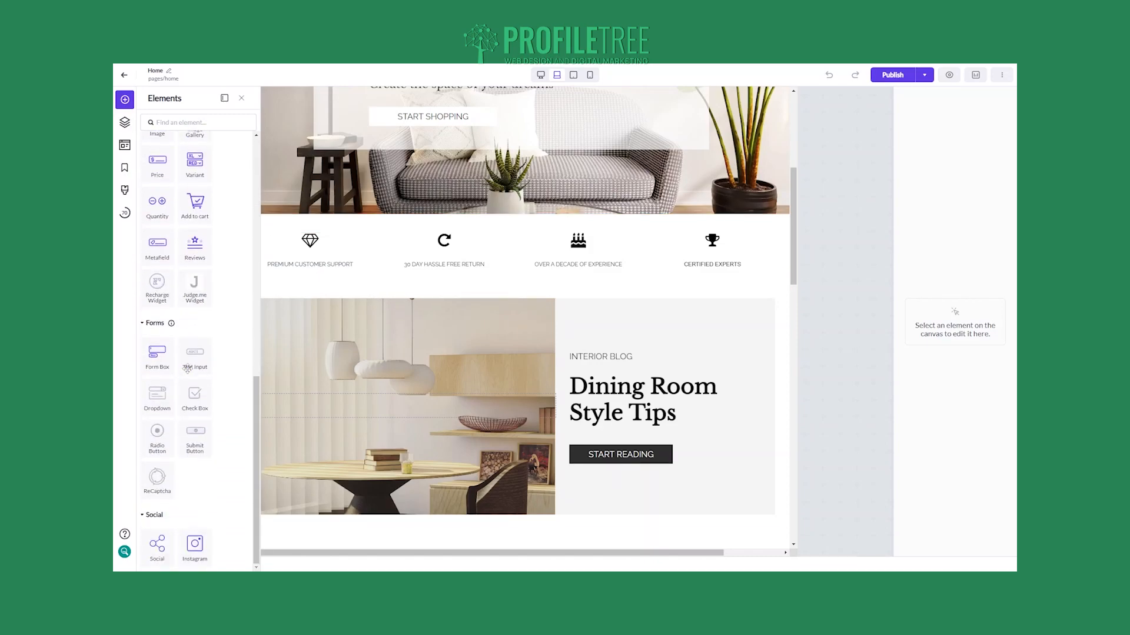
scroll(188, 408, "up", 4)
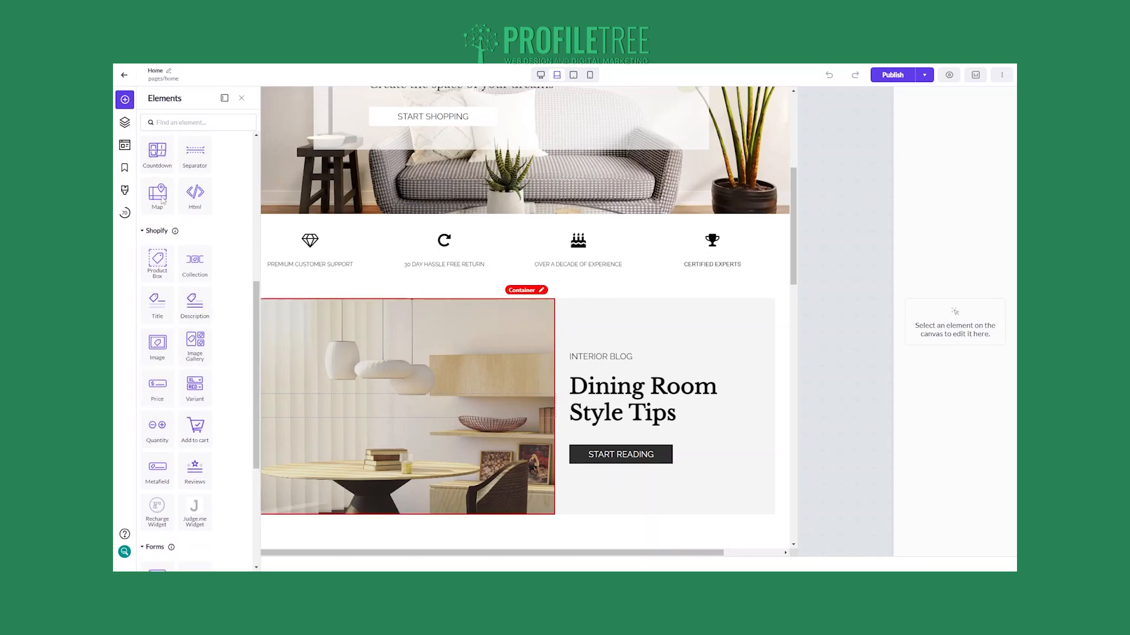
Turn on Brand Styles for the store and confirm the change
left_click(125, 190)
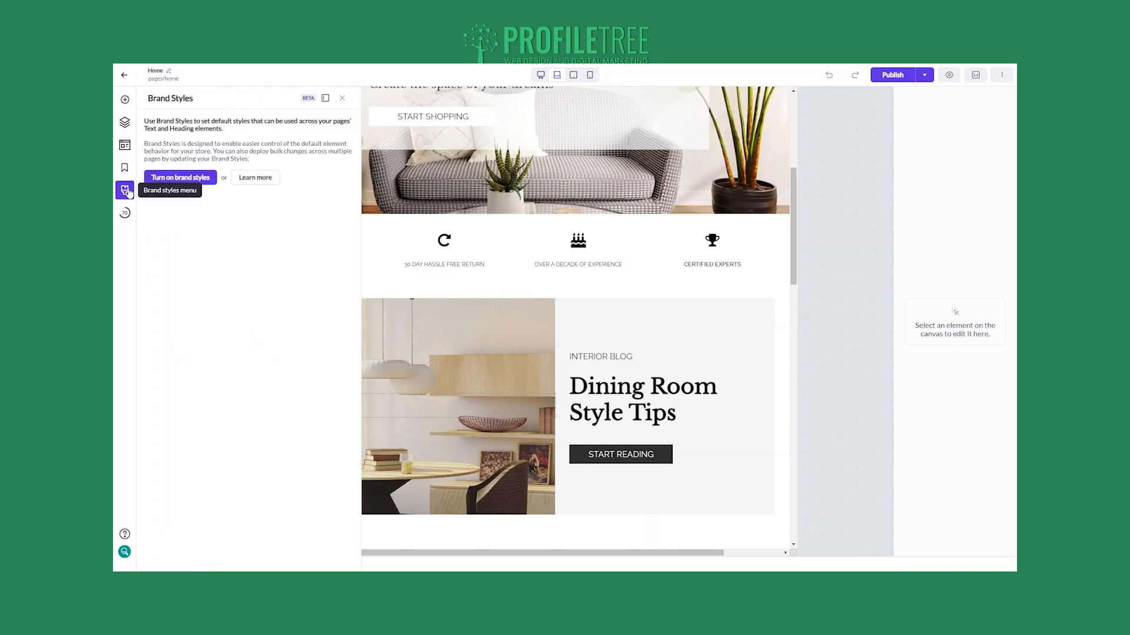
left_click(204, 174)
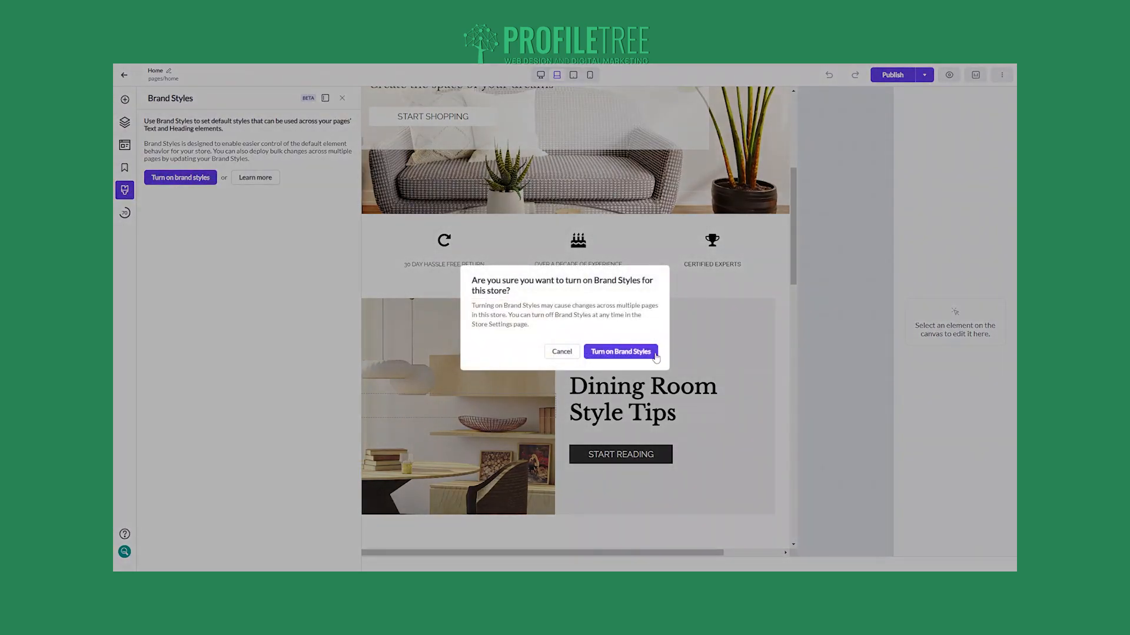
left_click(655, 353)
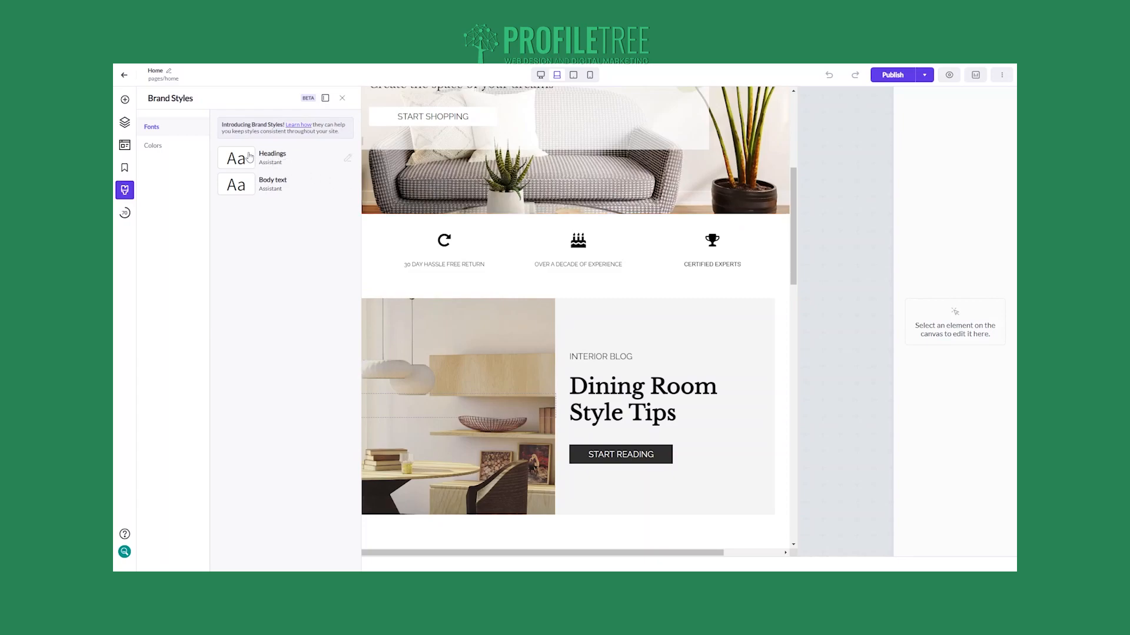
View the default font settings for headings and body text and the color settings in Brand Styles
left_click(283, 162)
left_click(276, 222)
left_click(259, 188)
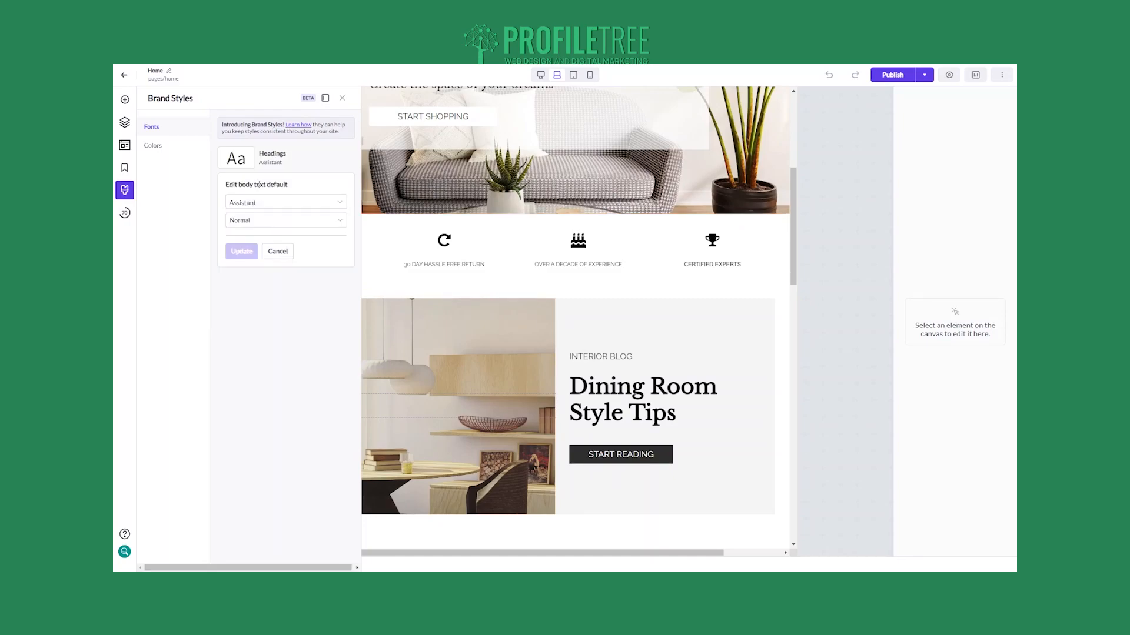
left_click(154, 146)
Look through the global and favorite snippets and the block library's ready-made banners
left_click(125, 169)
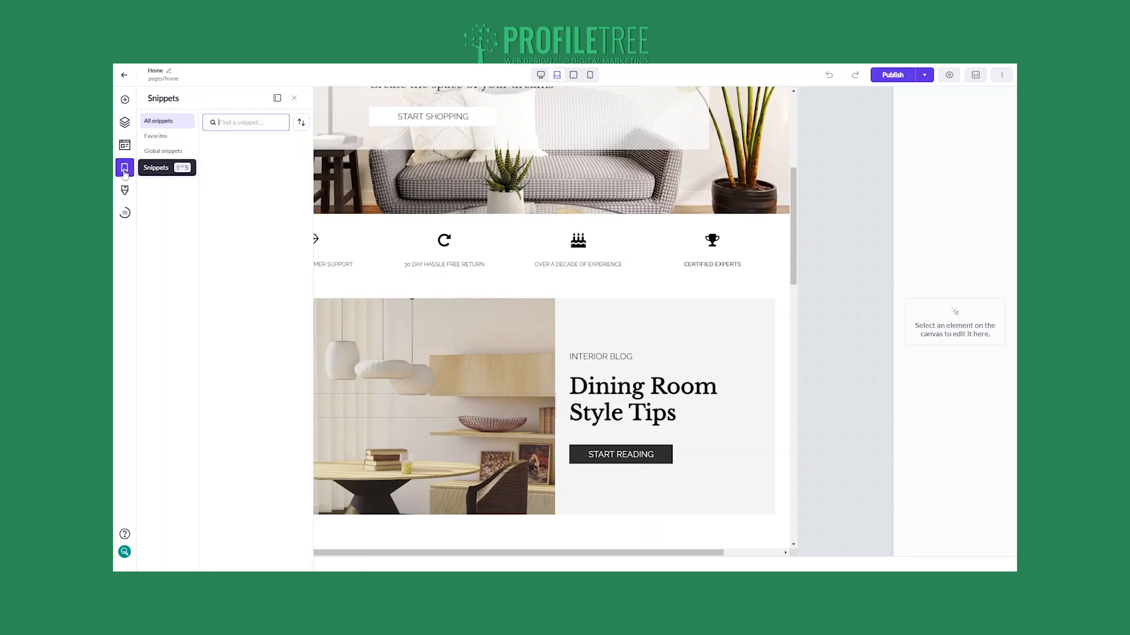
left_click(162, 152)
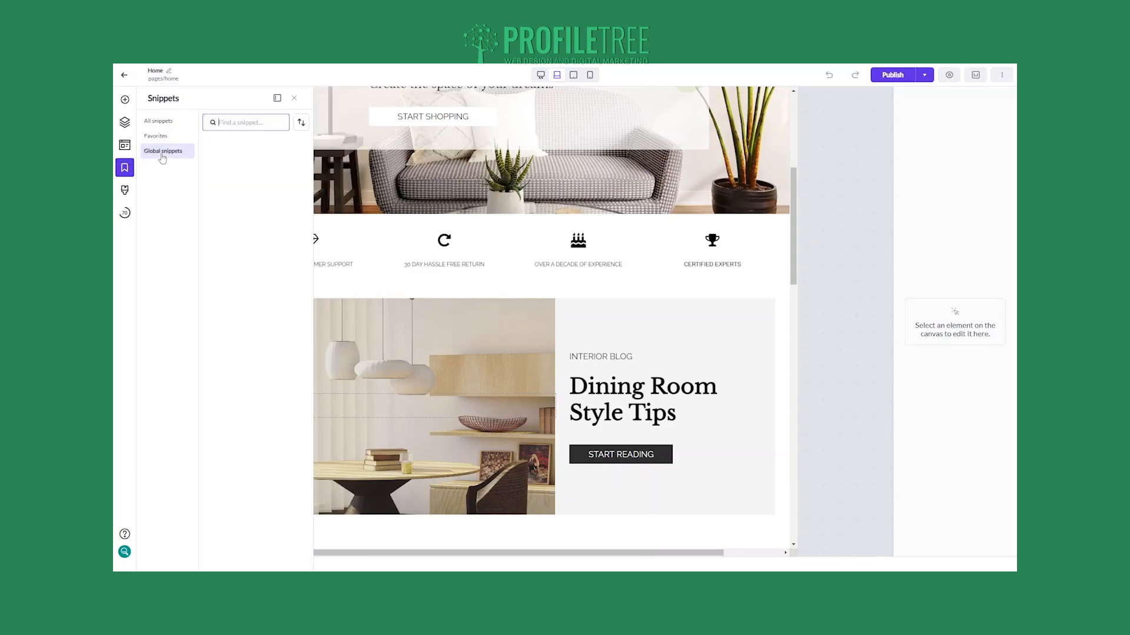
left_click(157, 137)
left_click(125, 145)
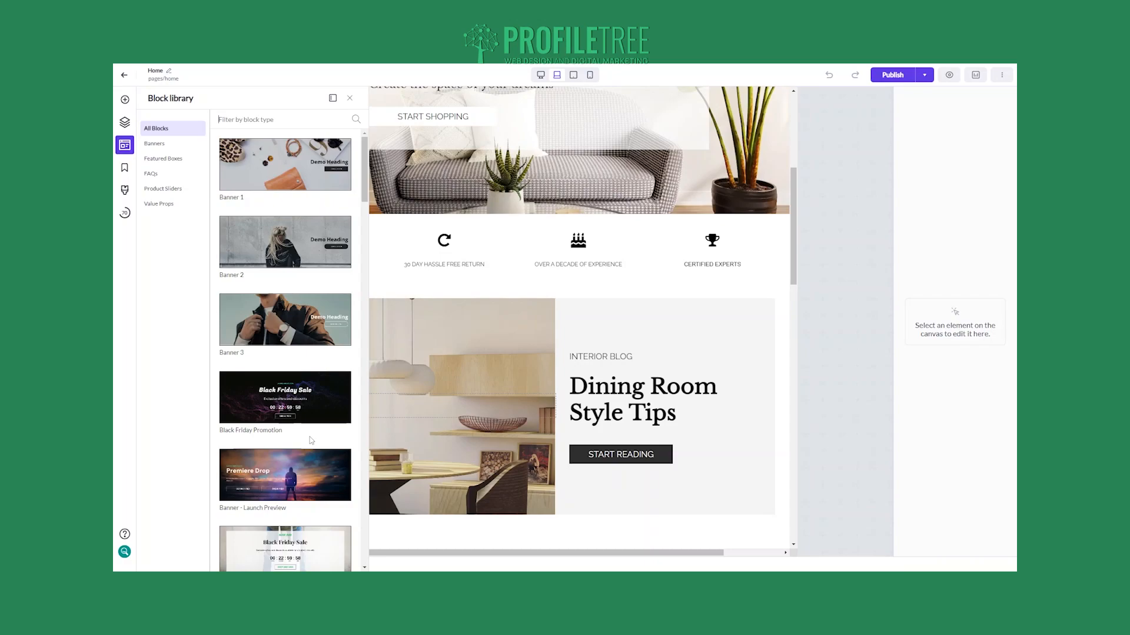
right_click(311, 439)
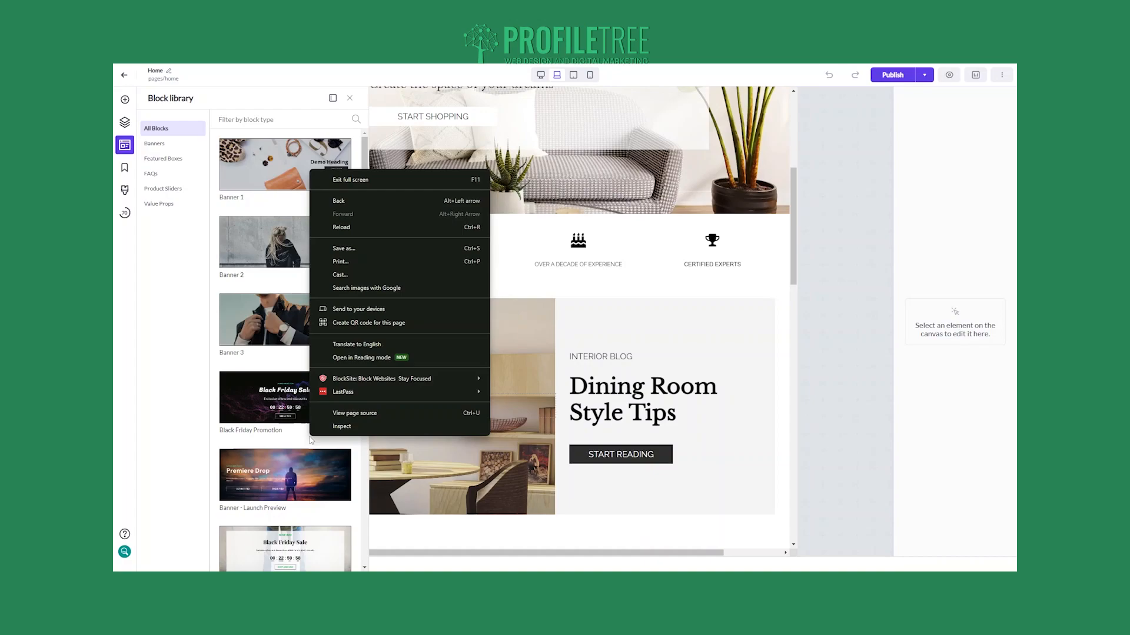
left_click(189, 421)
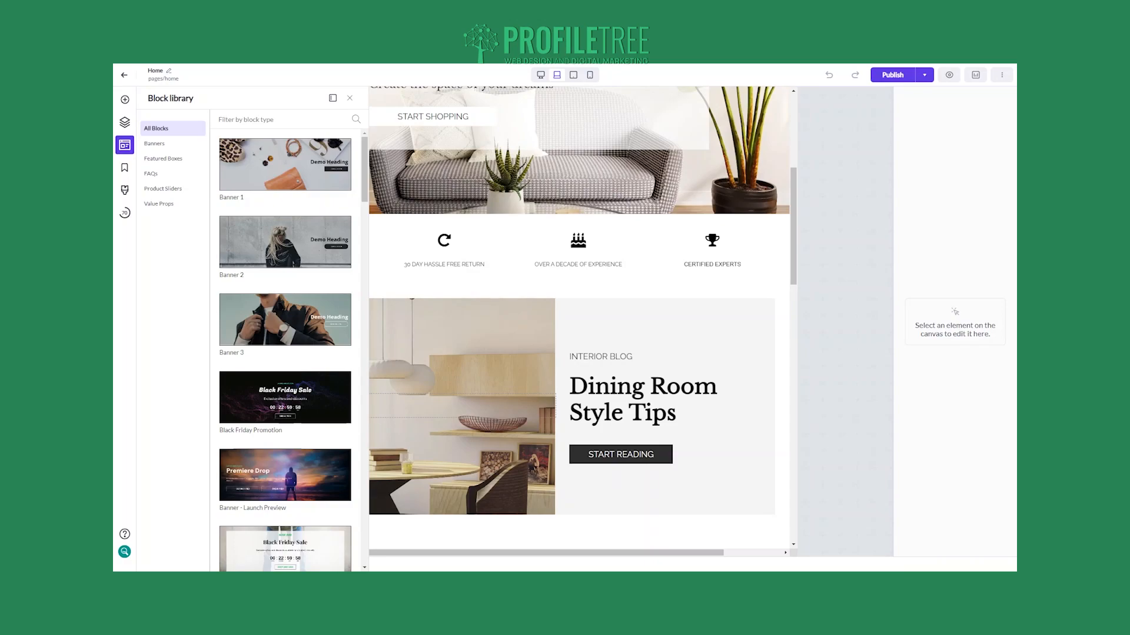
Leave the page editor for the Stores overview and dismiss the Content Syncing promotion
left_click(125, 74)
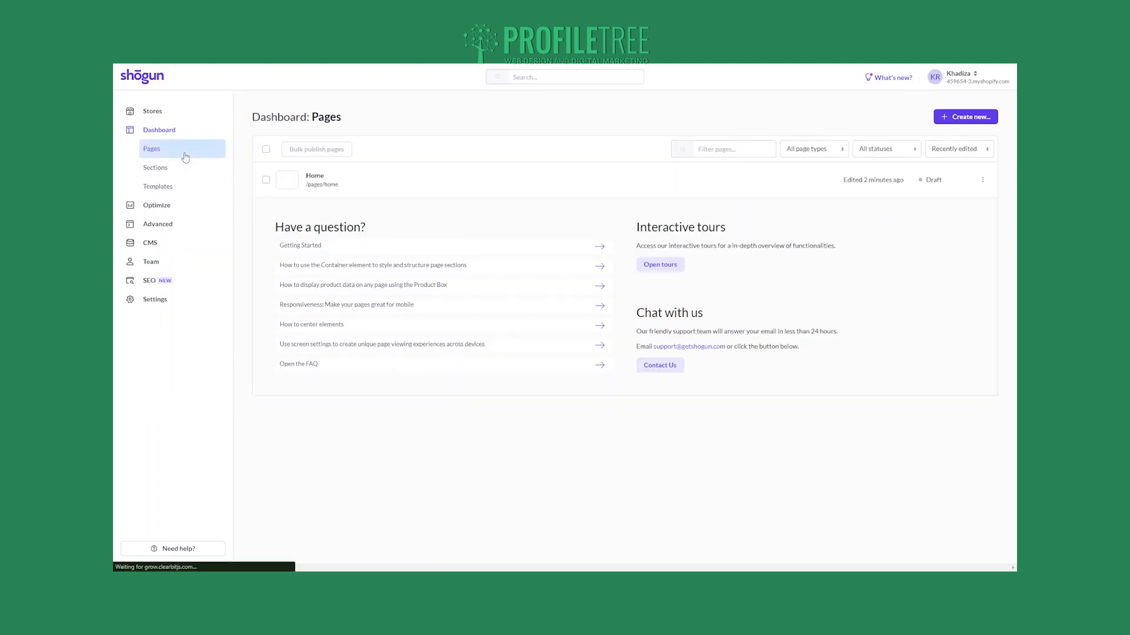
left_click(162, 115)
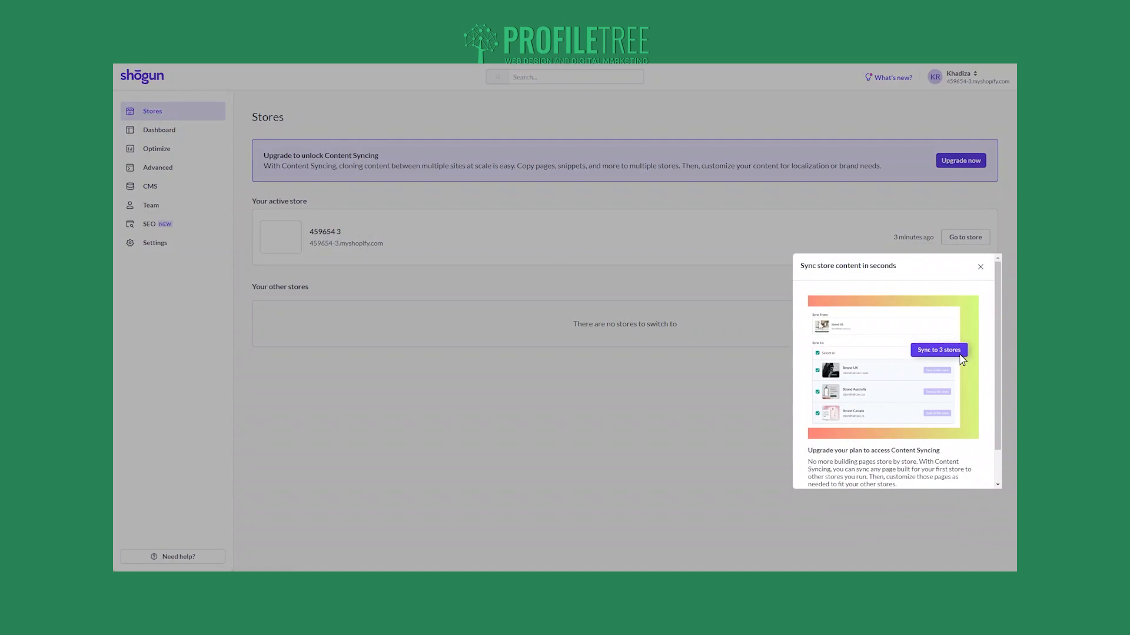
left_click(989, 267)
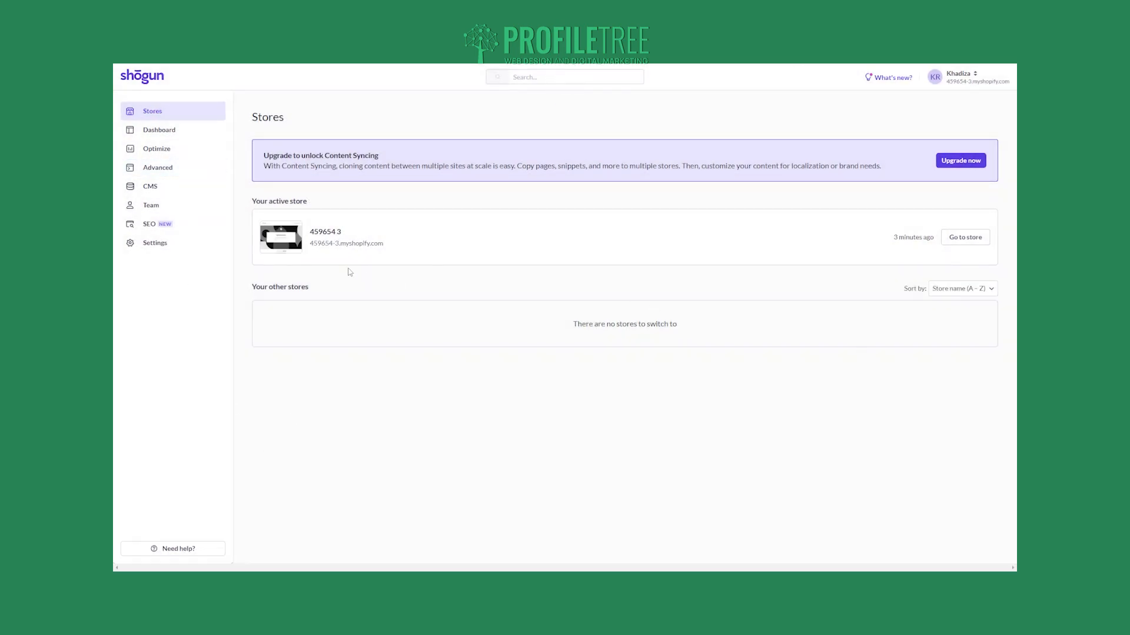
Review the CMS collections including the Shopify Products entries, the team members and the SEO insights
left_click(170, 188)
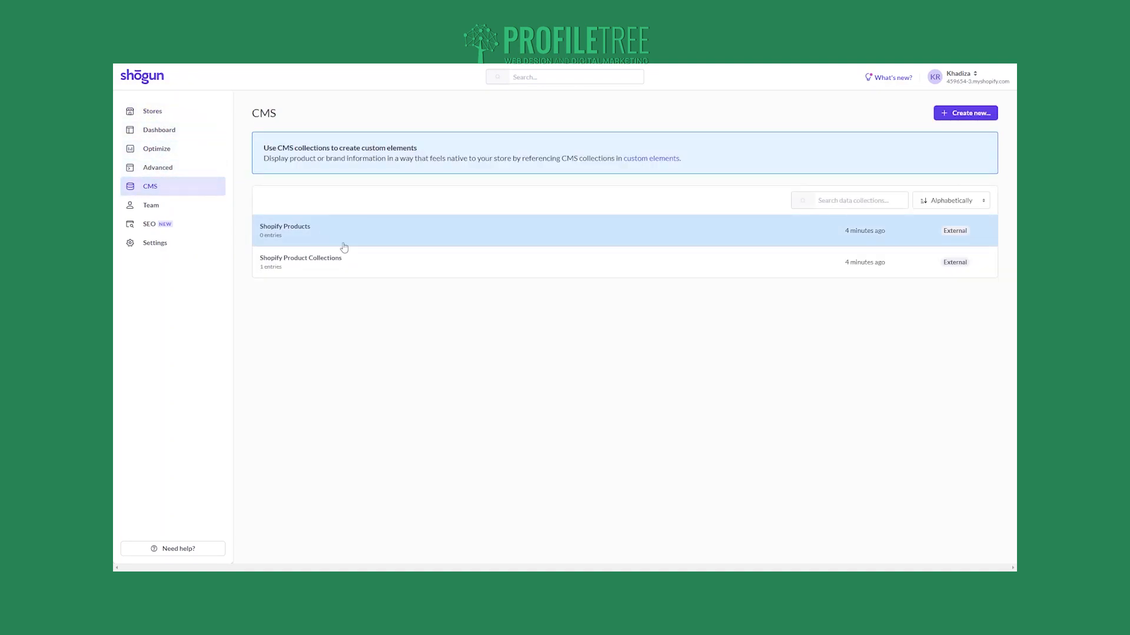
left_click(344, 246)
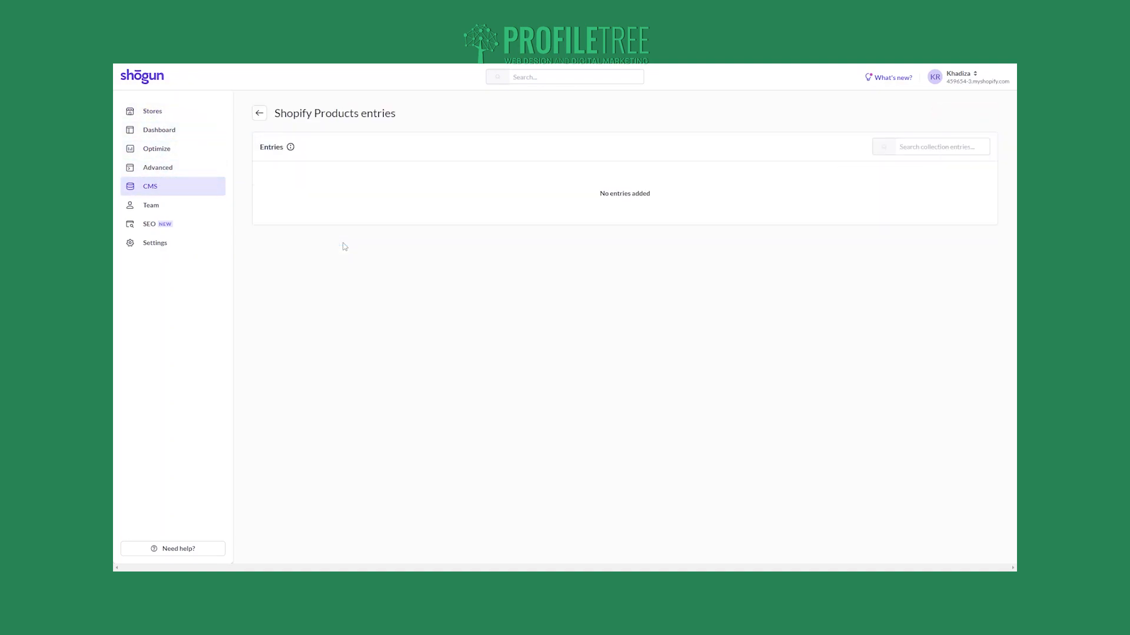
left_click(258, 113)
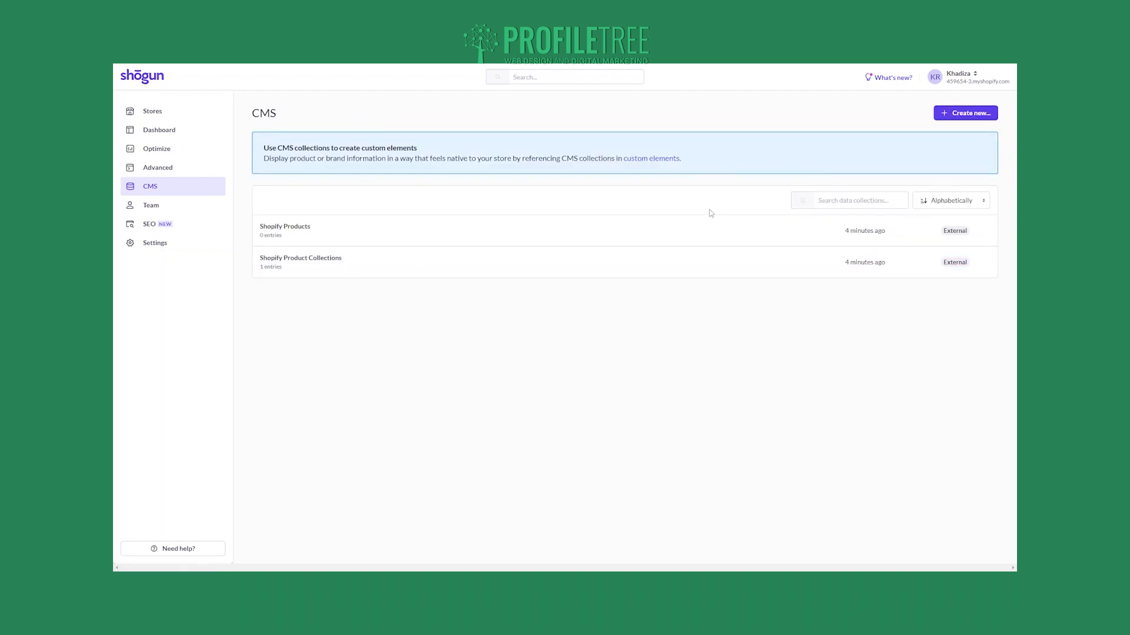
left_click(162, 204)
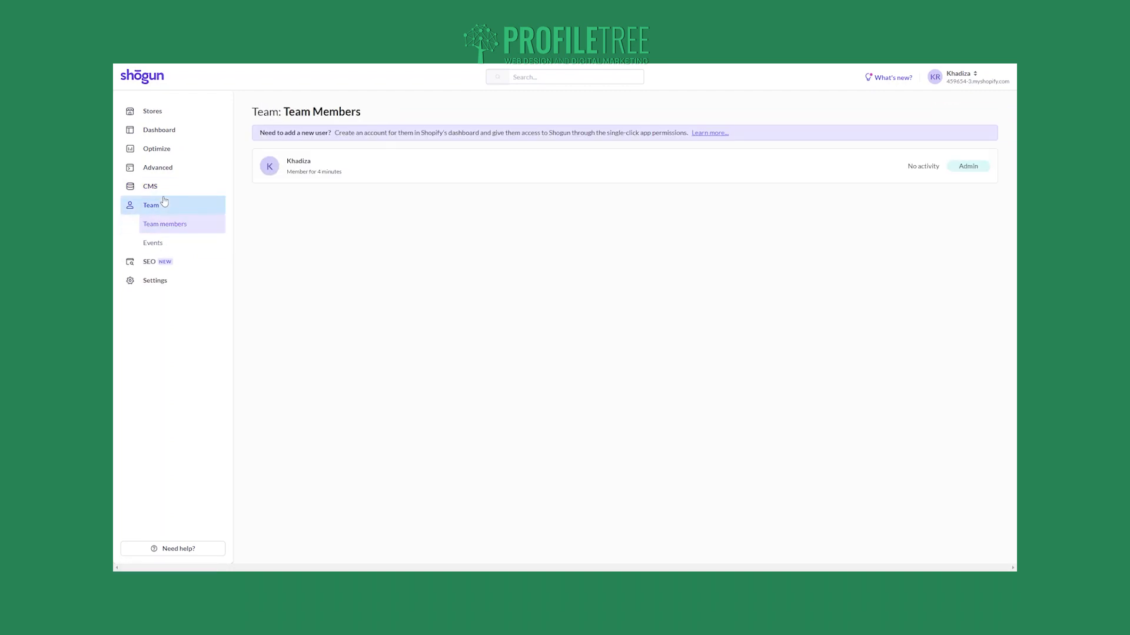
left_click(196, 261)
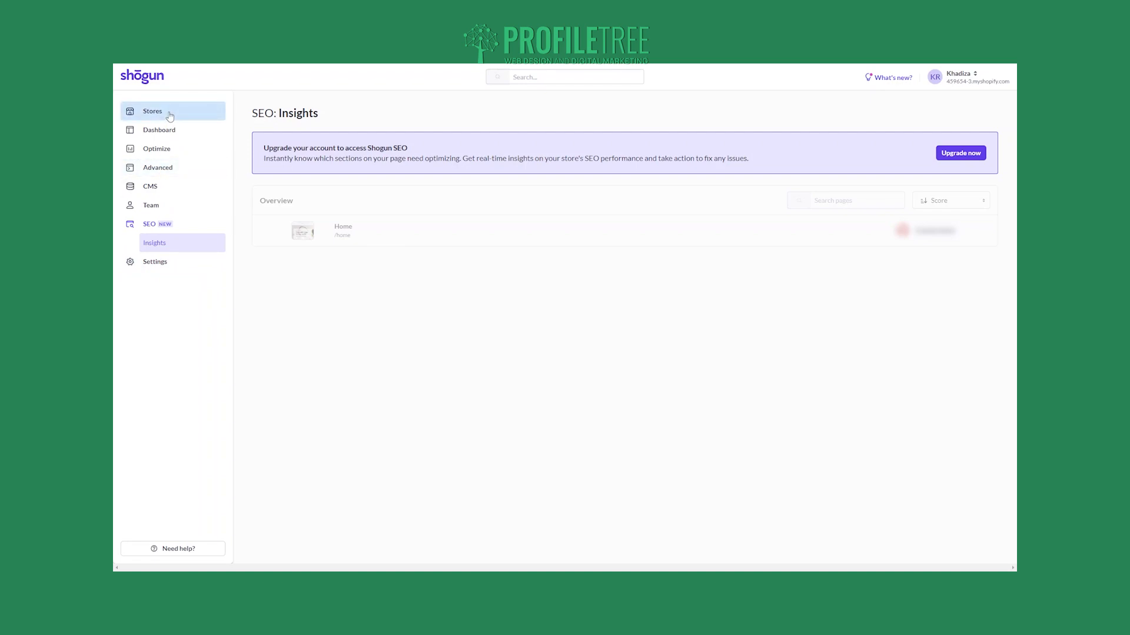
Examine the app settings, covering the General, Editor and Fonts sections and the list of available integrations
left_click(180, 261)
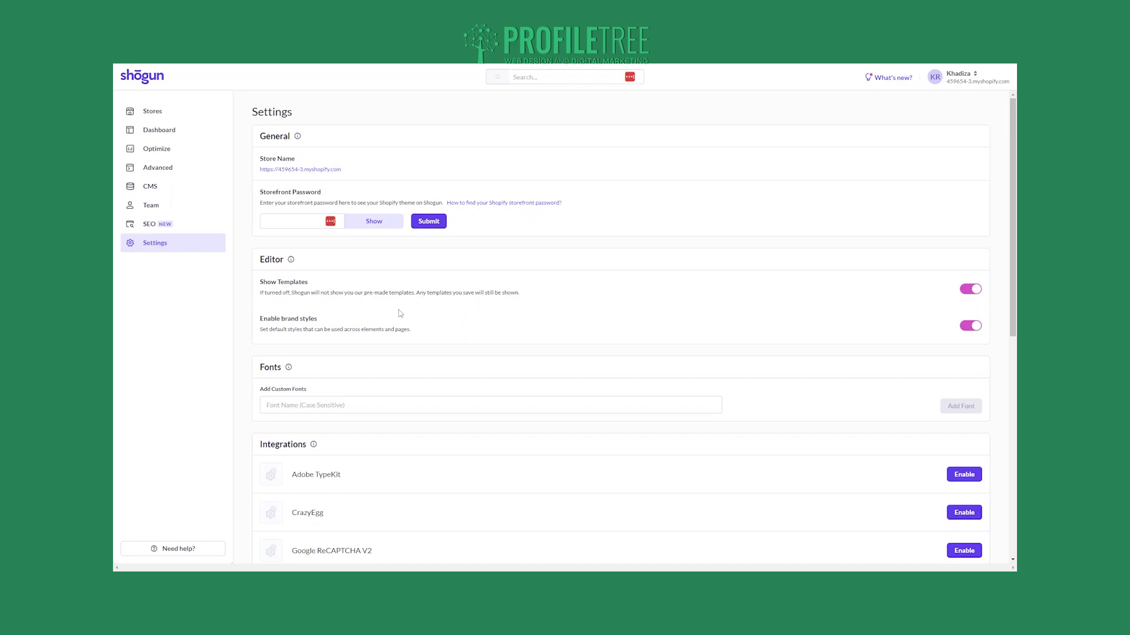
scroll(399, 313, "down", 1)
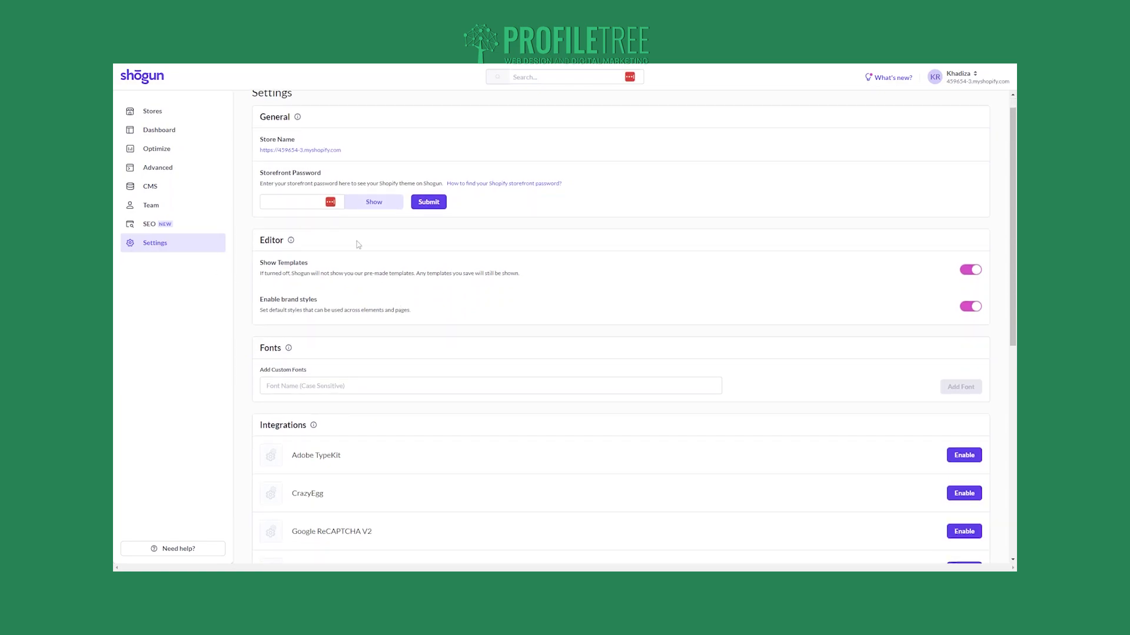
scroll(376, 325, "down", 3)
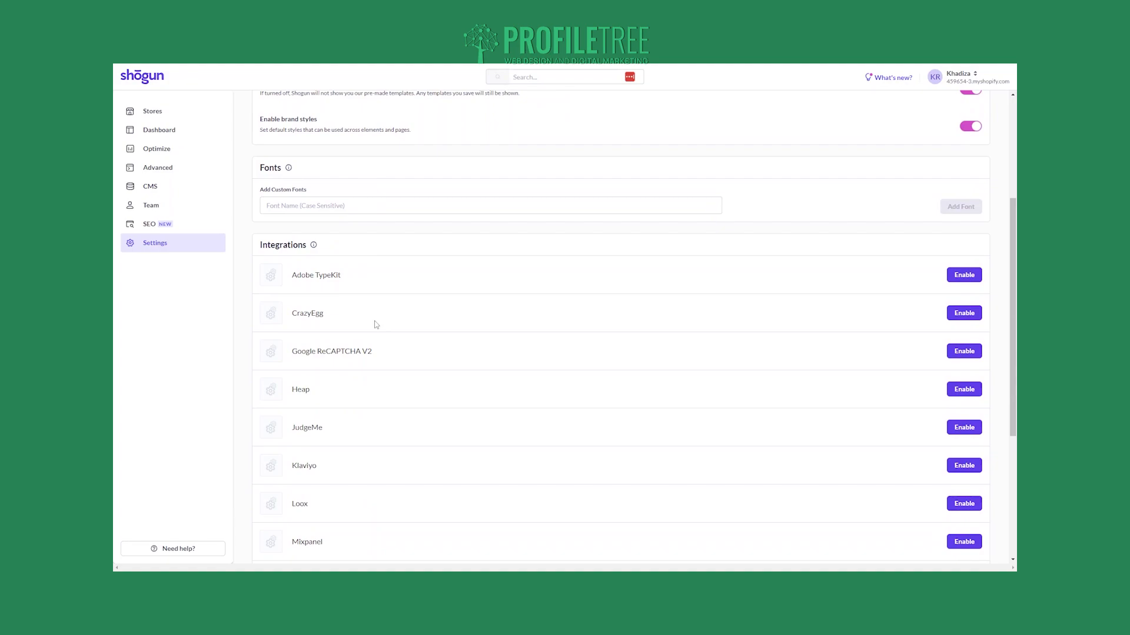
scroll(376, 324, "down", 4)
scroll(375, 324, "up", 8)
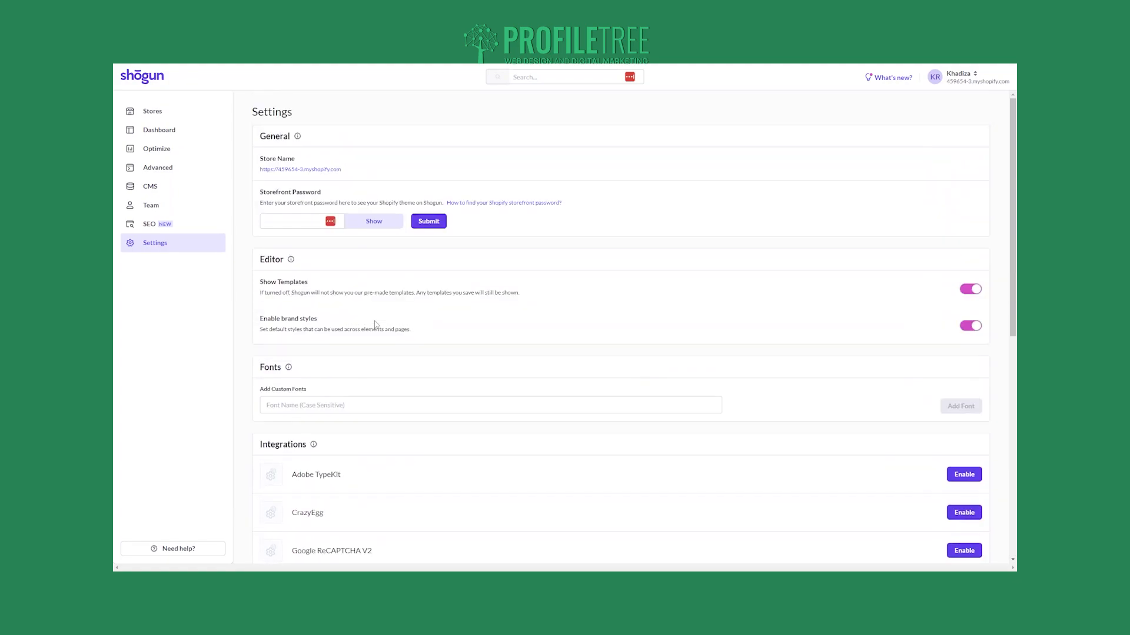
scroll(374, 323, "down", 4)
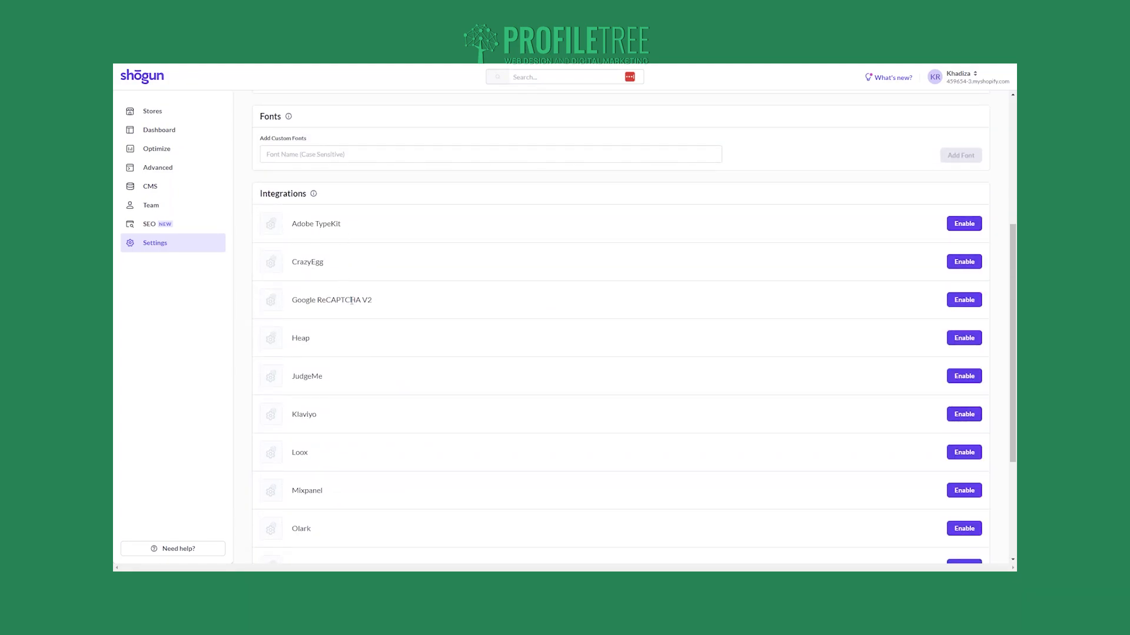
scroll(352, 376, "down", 2)
scroll(352, 376, "down", 2)
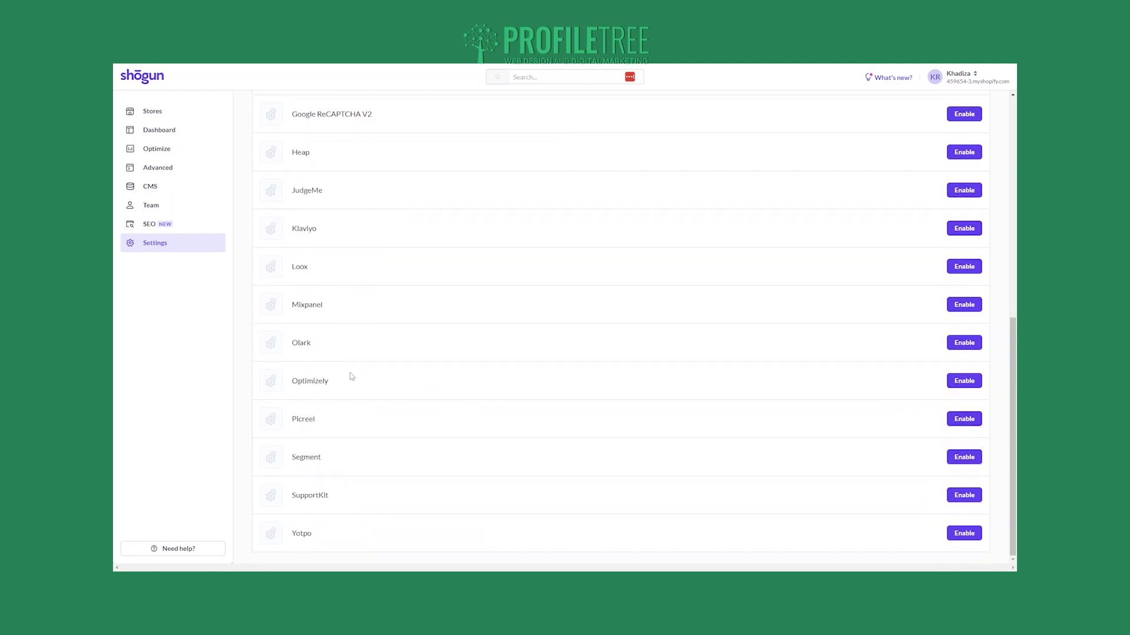
scroll(351, 377, "up", 3)
scroll(351, 374, "down", 1)
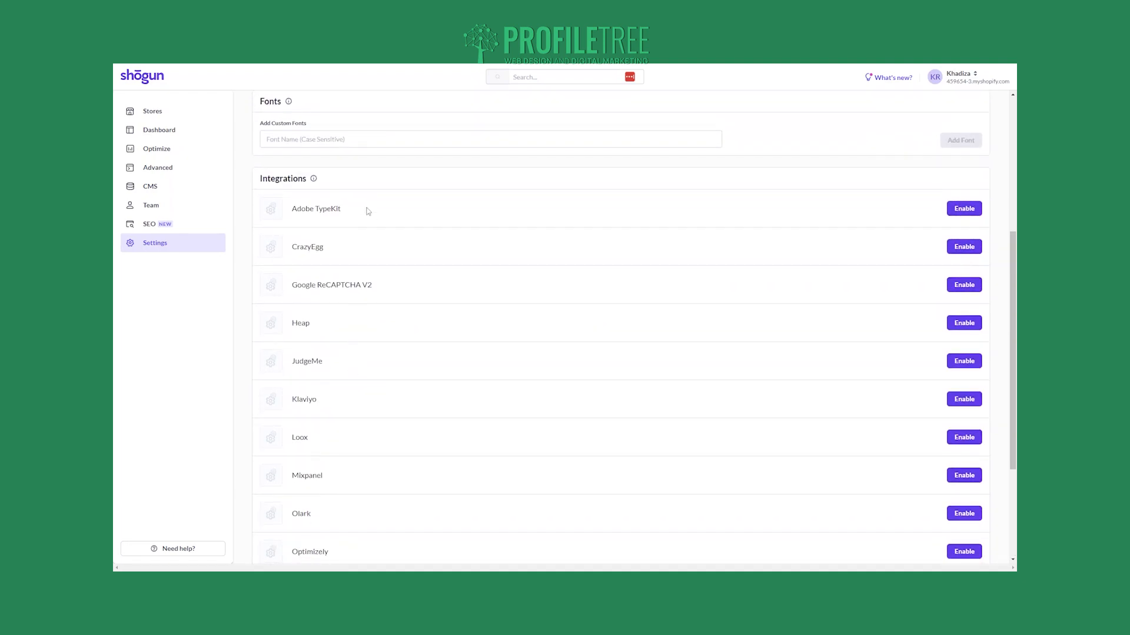
scroll(368, 398, "down", 2)
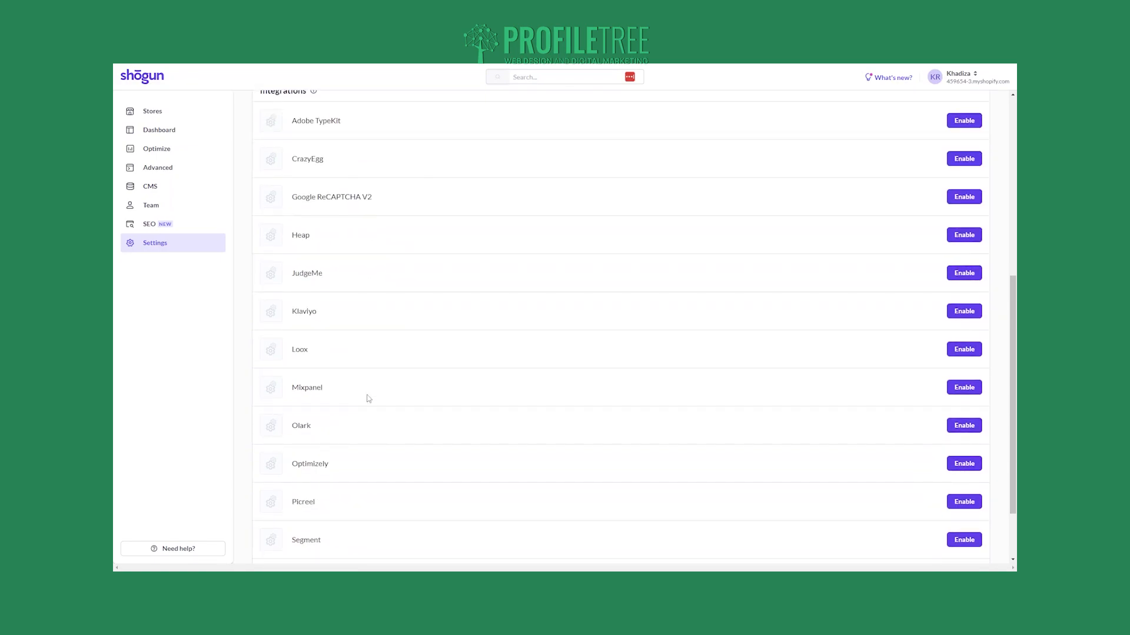
scroll(384, 319, "up", 2)
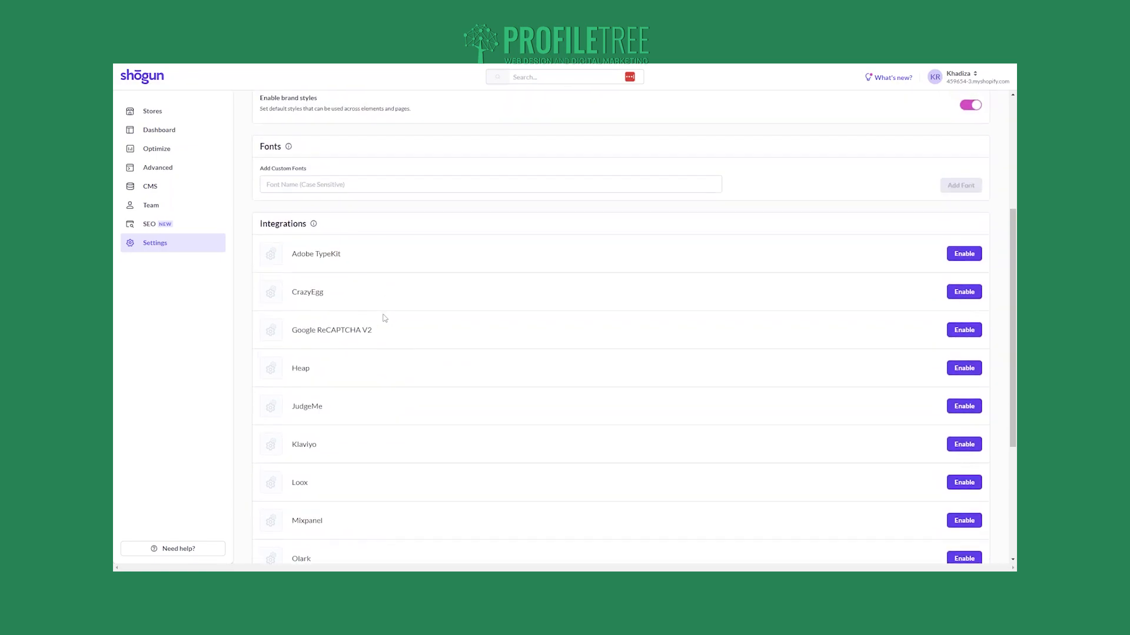
scroll(716, 416, "up", 3)
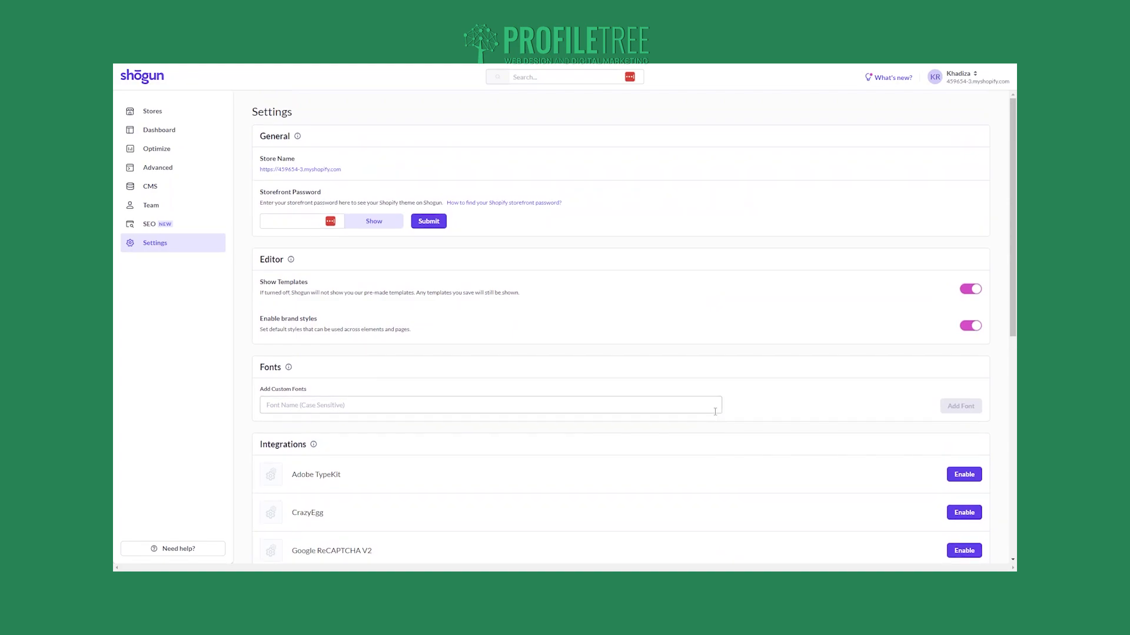
Revisit the SEO insights and team members, and return to the Stores overview
left_click(167, 225)
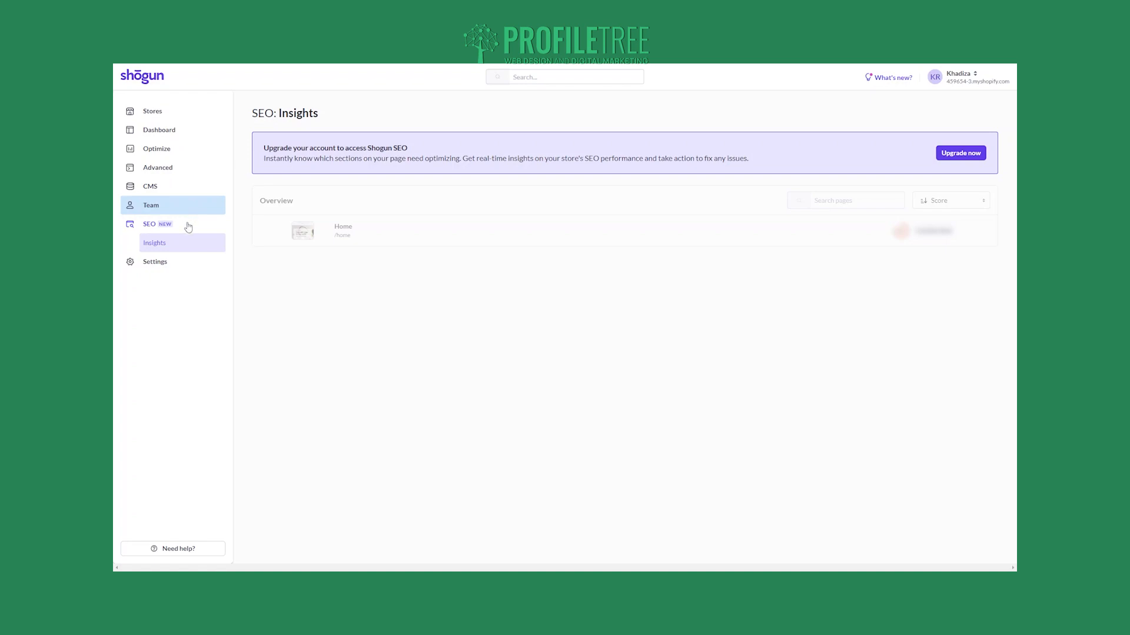
left_click(185, 225)
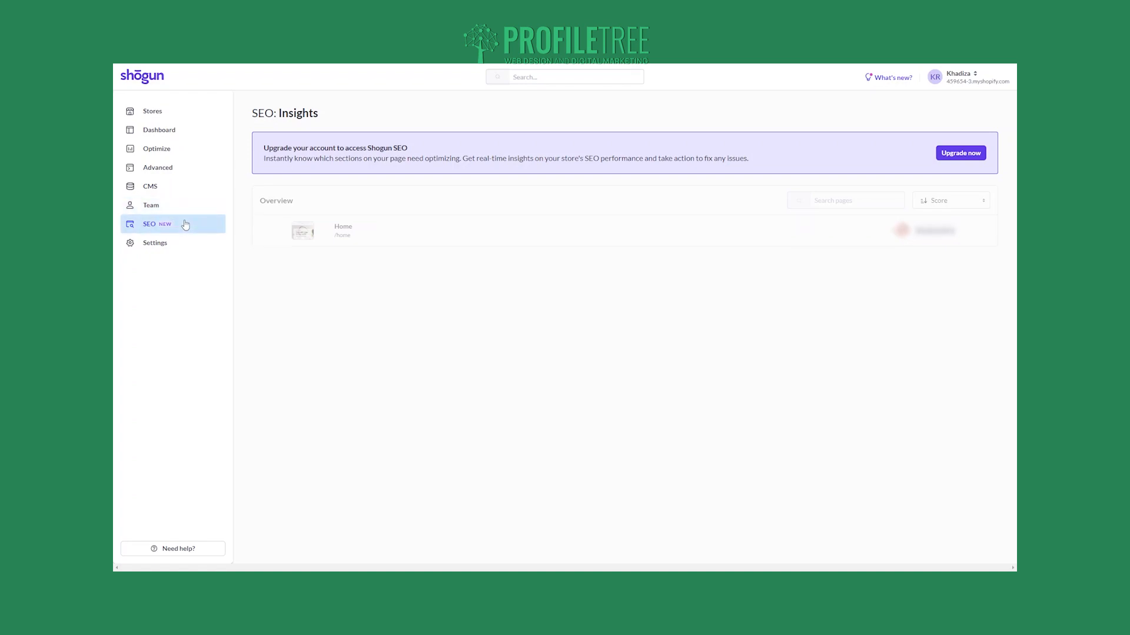
left_click(188, 211)
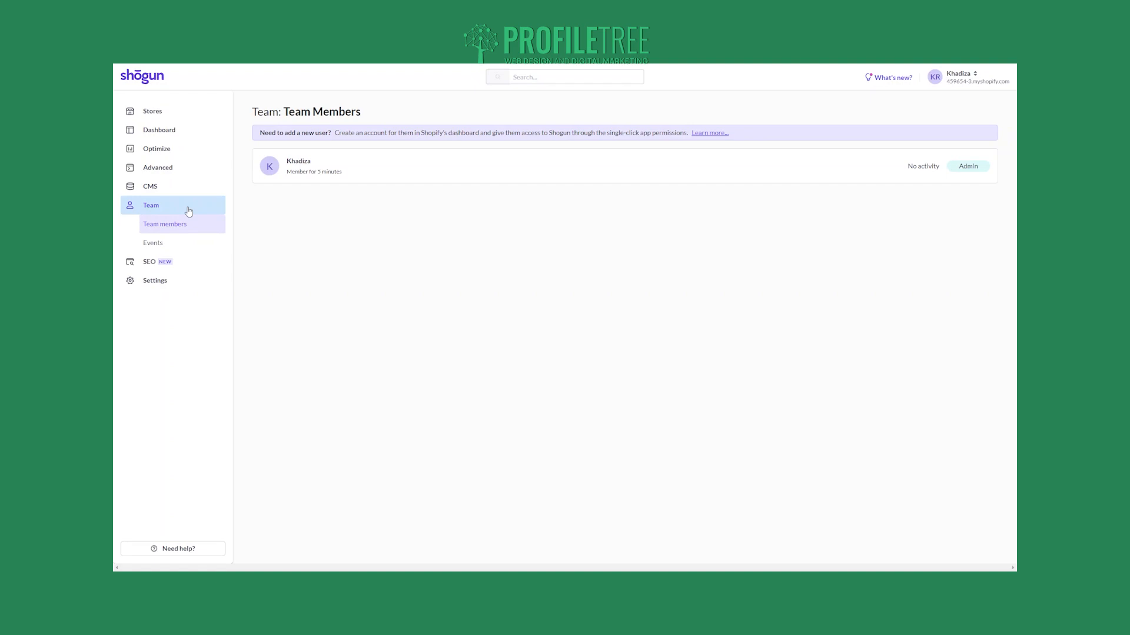
left_click(187, 111)
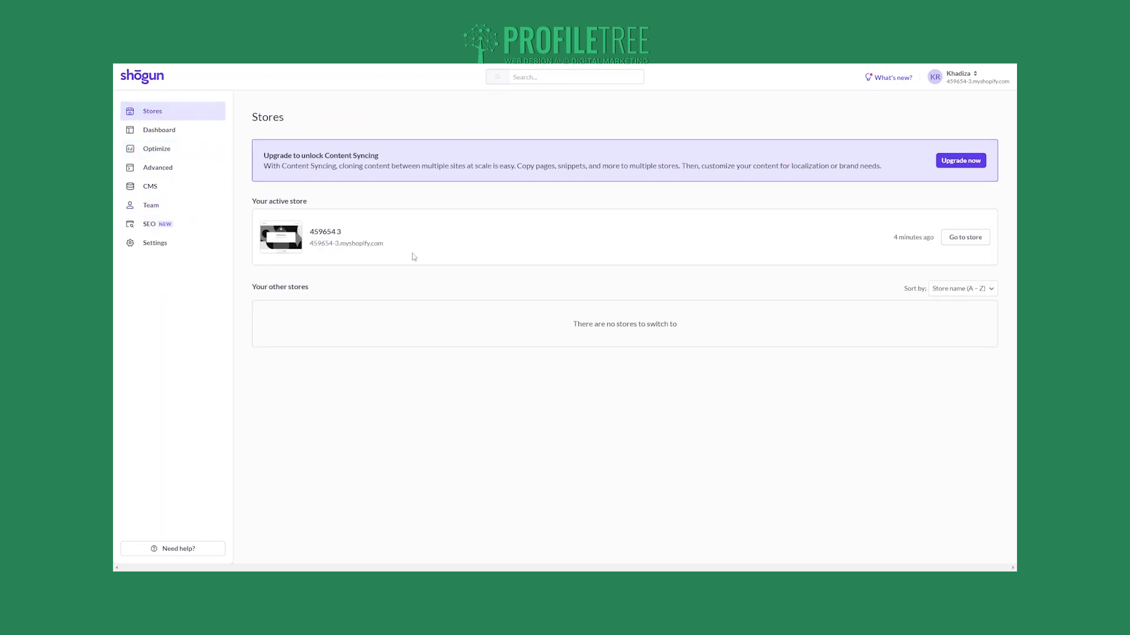